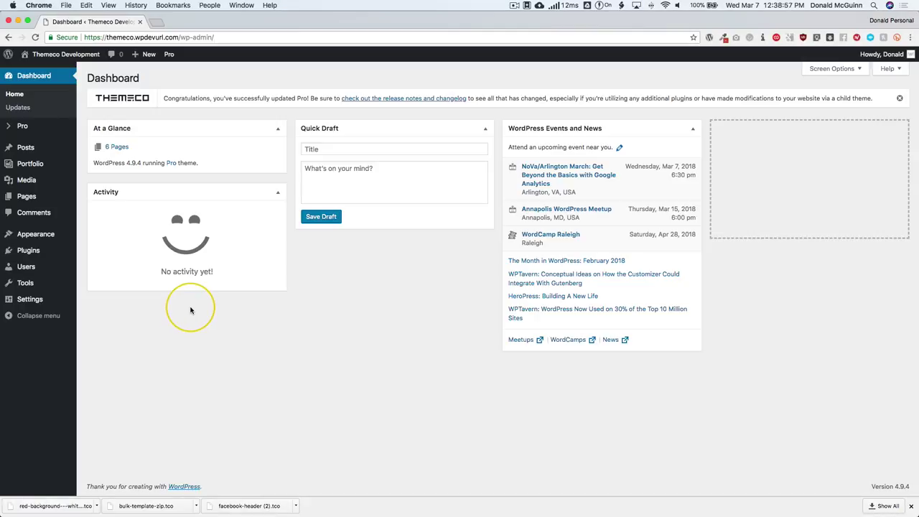
Step: Open the template manager of the Pro theme from the WordPress dashboard
mouse_move(170, 57)
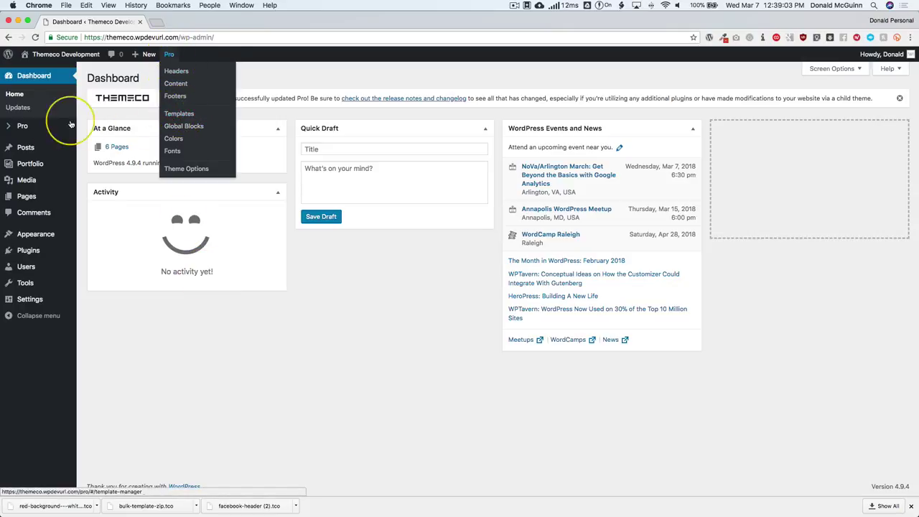
mouse_move(40, 125)
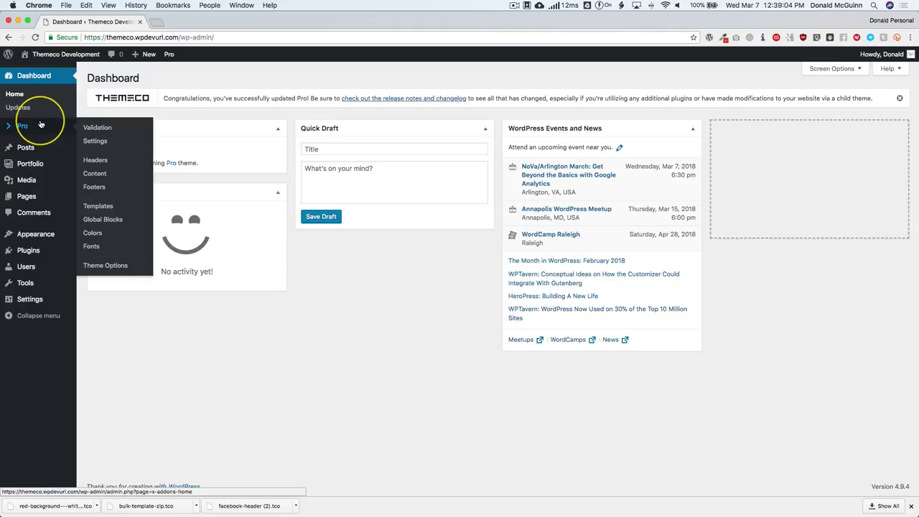
left_click(94, 207)
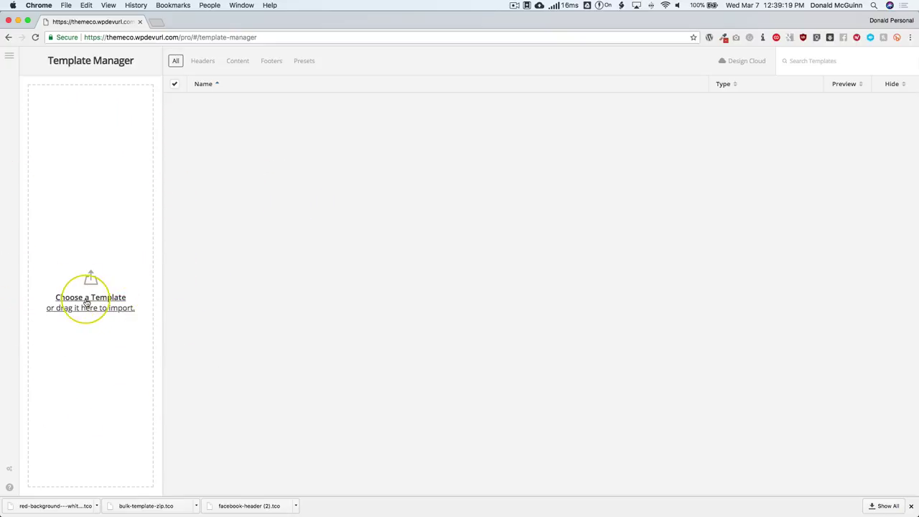
Step: Look at the template import file chooser without importing, and at the Headers, Content, Footers and Presets filters of the template list
left_click(86, 301)
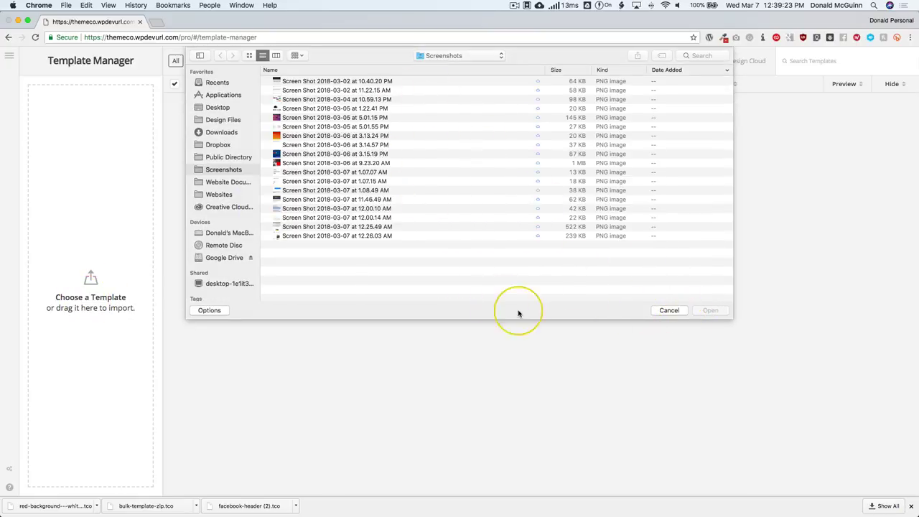
left_click(666, 311)
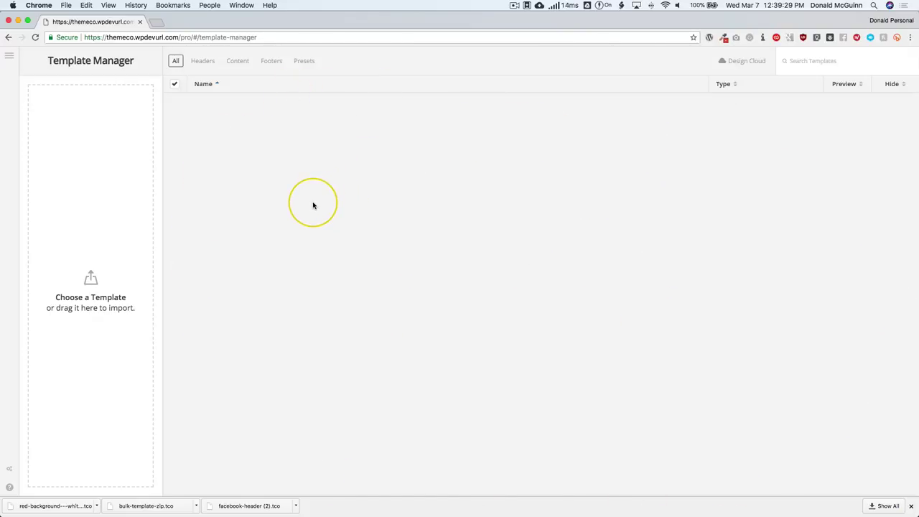
left_click(203, 62)
left_click(238, 61)
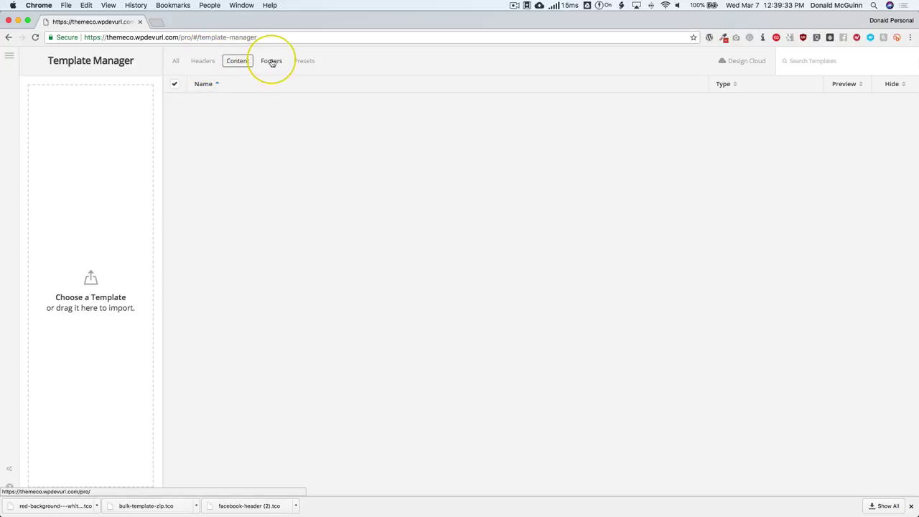
left_click(271, 62)
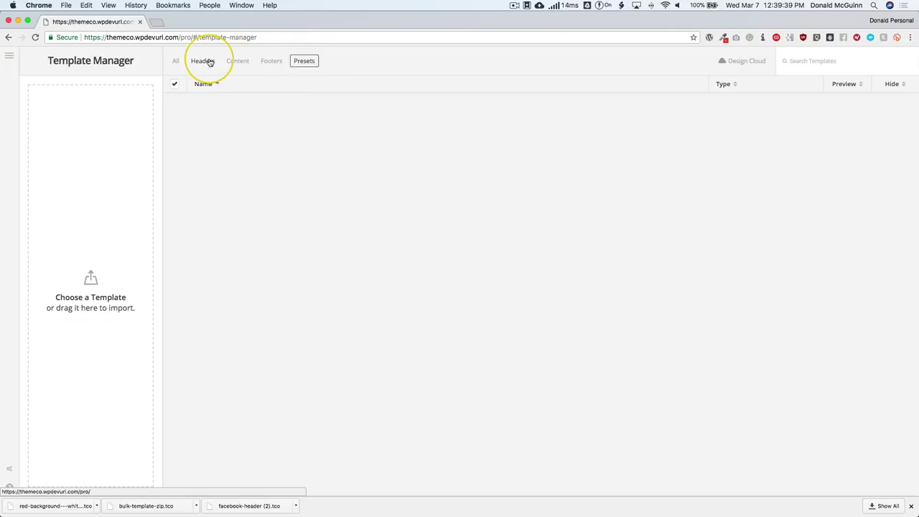
left_click(803, 62)
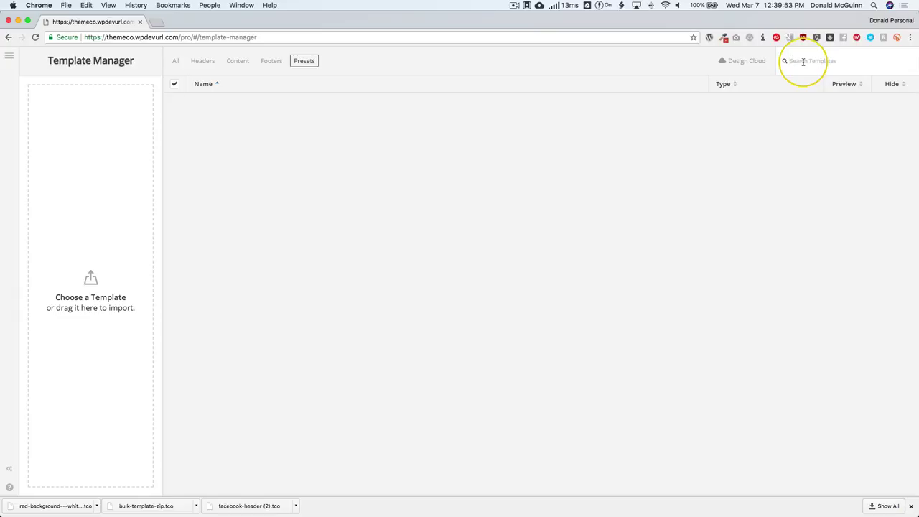
Step: Browse the Design Cloud library through its header, content, footer and preset templates
left_click(743, 62)
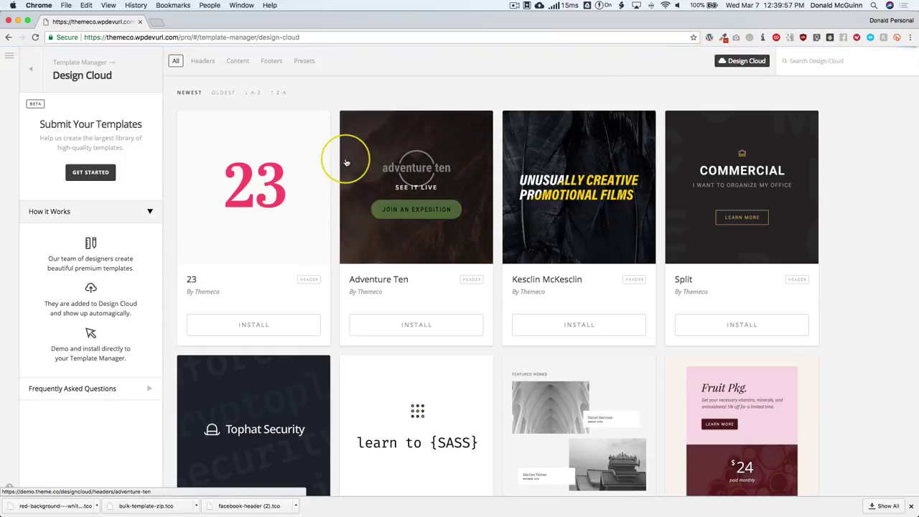
scroll(265, 170, "down", 10)
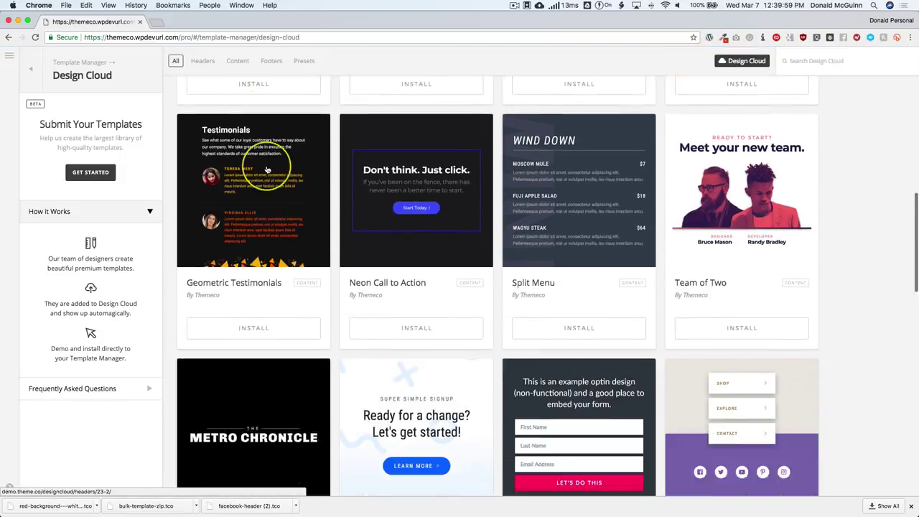
scroll(264, 169, "down", 5)
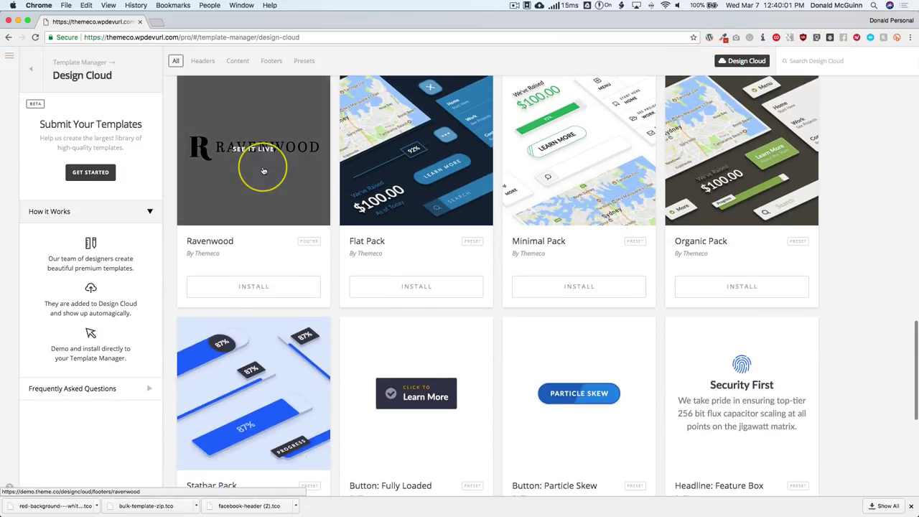
scroll(718, 201, "down", 5)
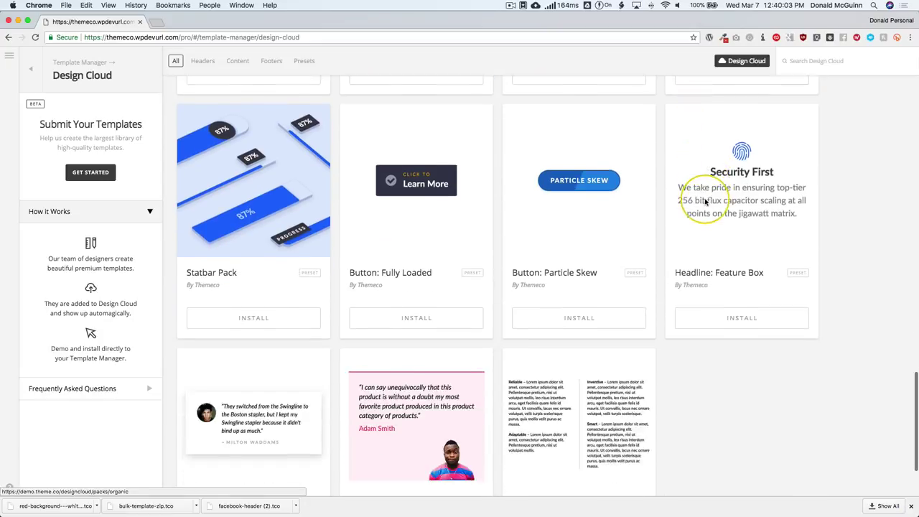
scroll(263, 192, "up", 10)
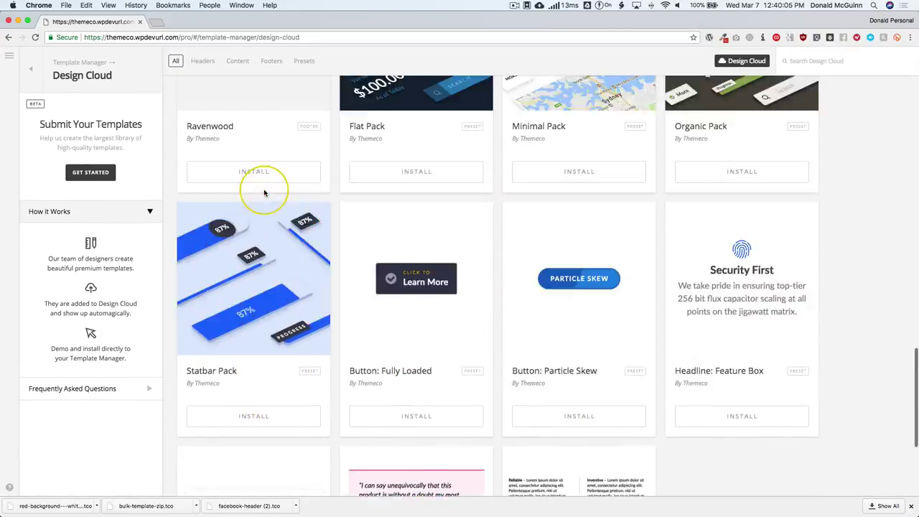
scroll(263, 193, "up", 10)
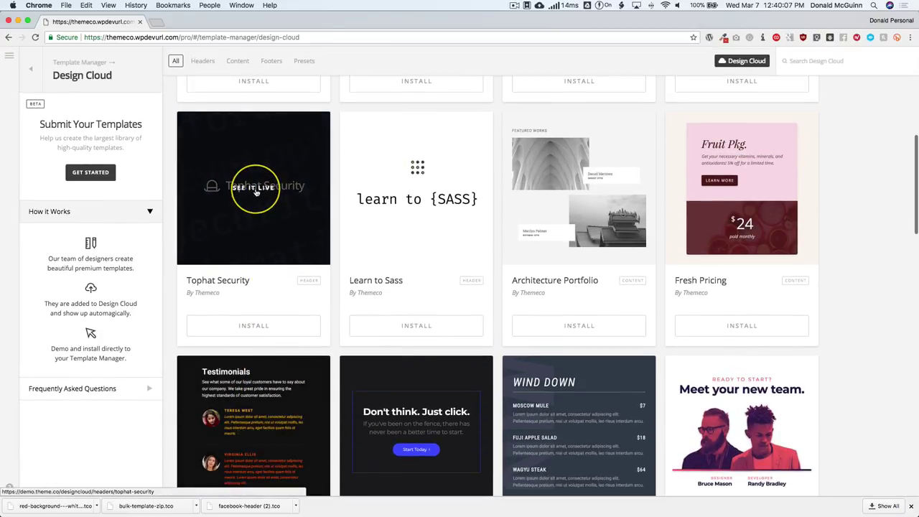
scroll(257, 193, "up", 3)
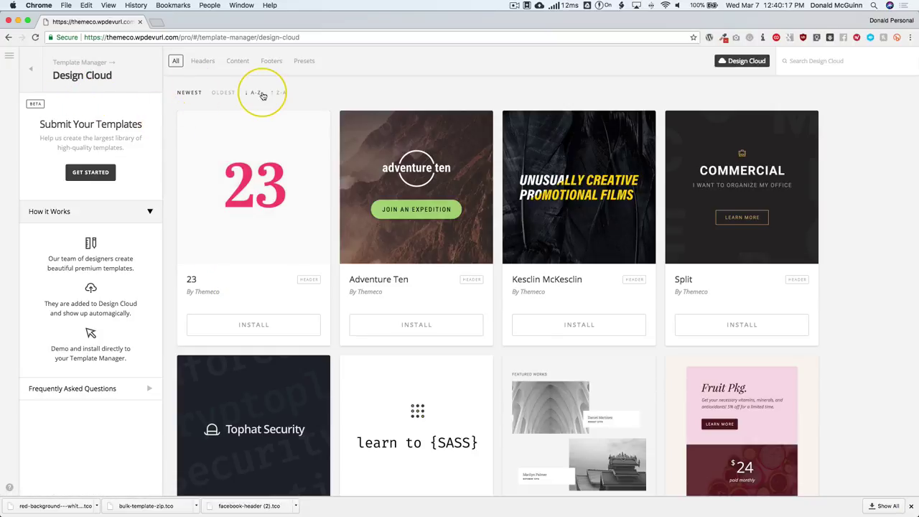
Step: Return to the Template Manager and import the downloaded bulk-template-zip.tco file
left_click(31, 70)
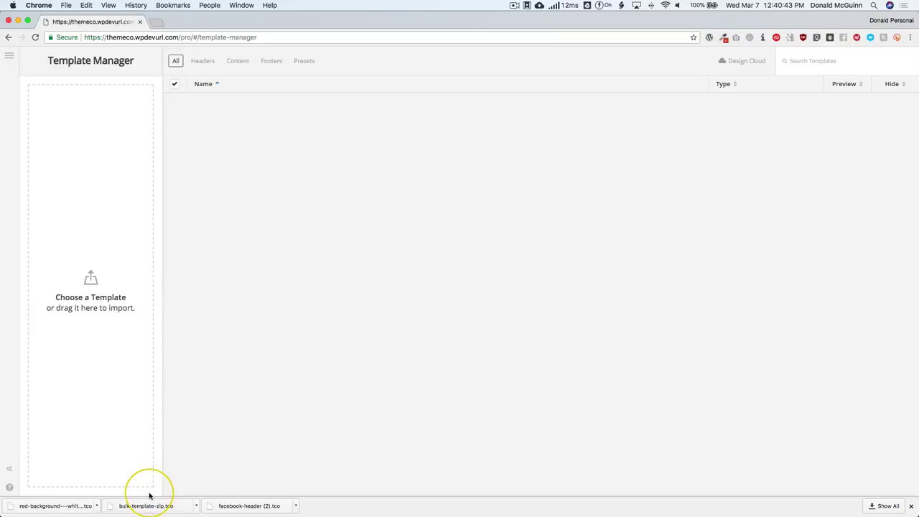
left_click_drag(143, 503, 89, 246)
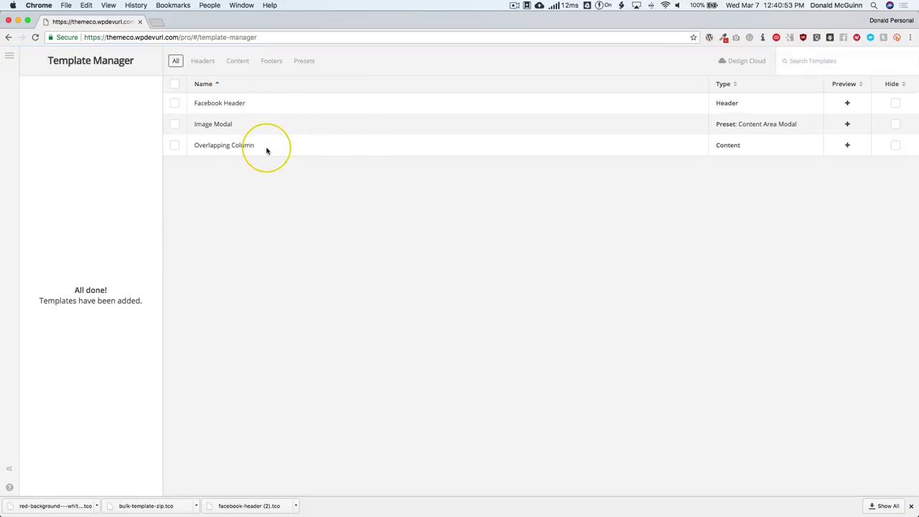
Step: Try selecting and deselecting the templates individually and all together, and toggle the Hide setting of Facebook Header
left_click(175, 85)
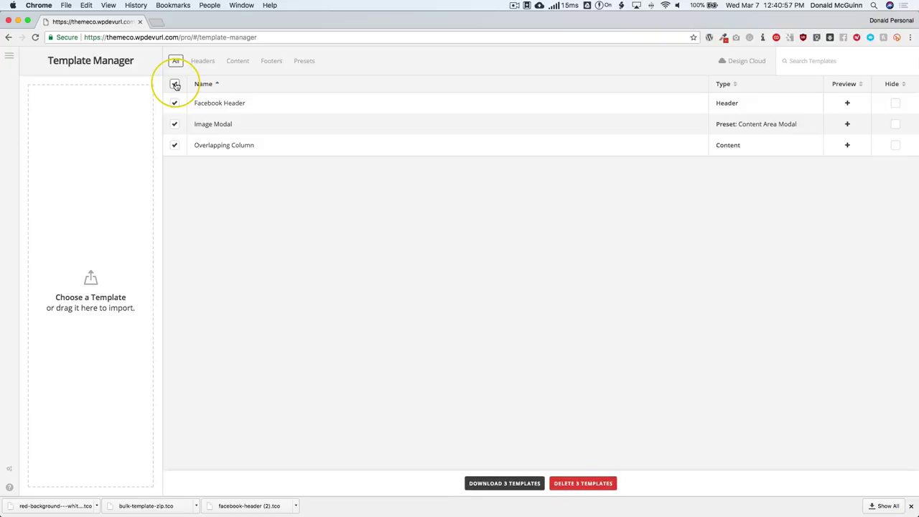
left_click(175, 85)
left_click(174, 103)
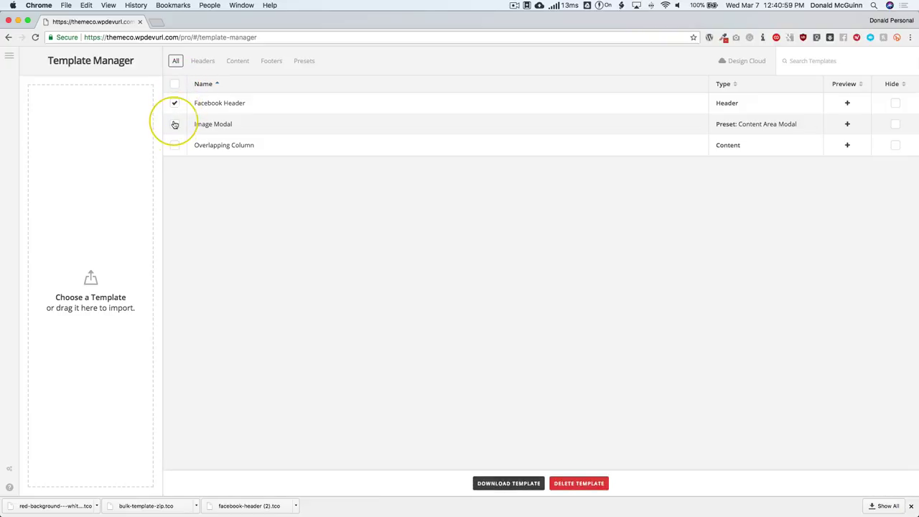
left_click(174, 124)
left_click(175, 145)
left_click(175, 84)
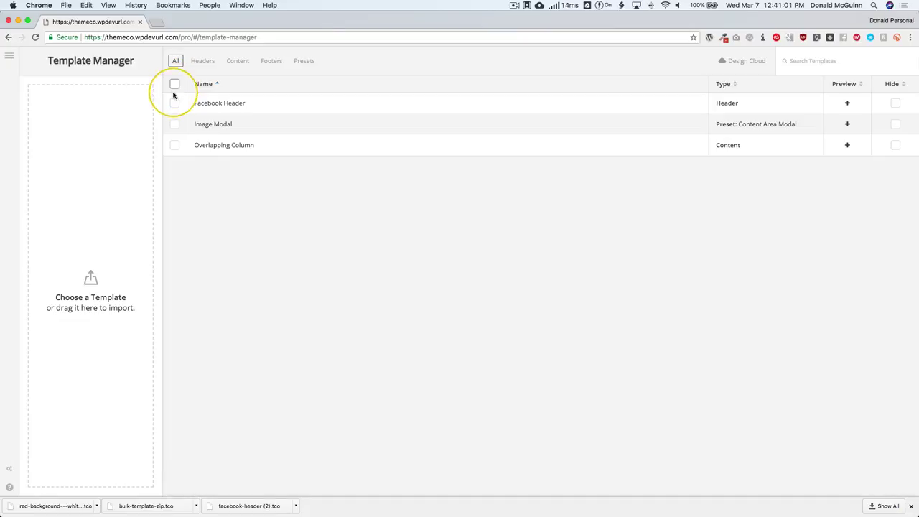
left_click(175, 103)
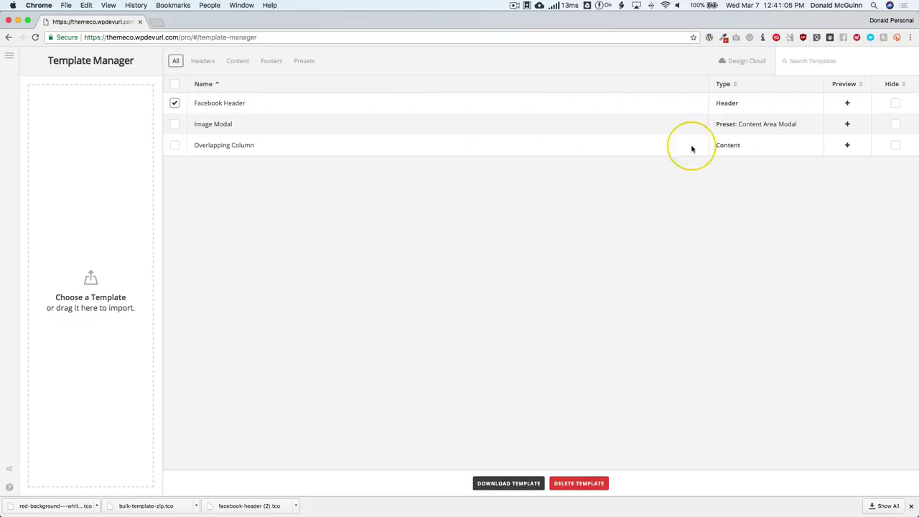
left_click(175, 85)
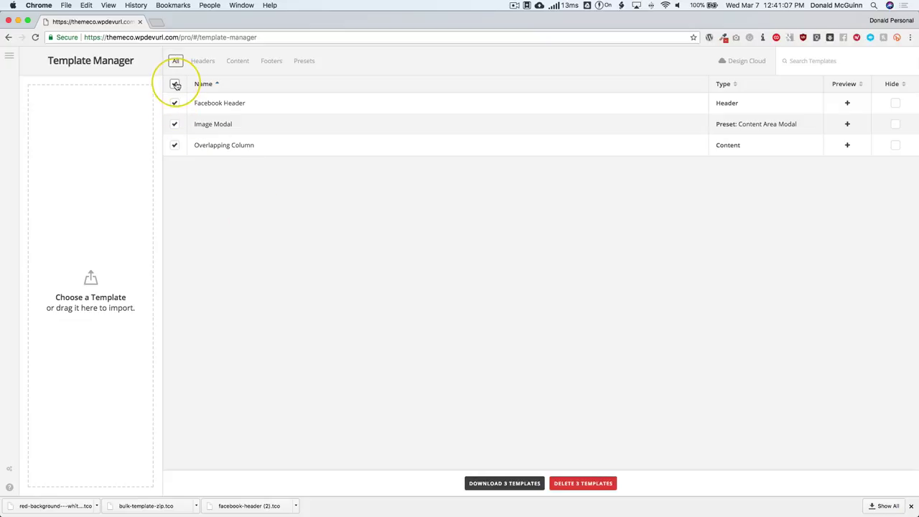
left_click(176, 85)
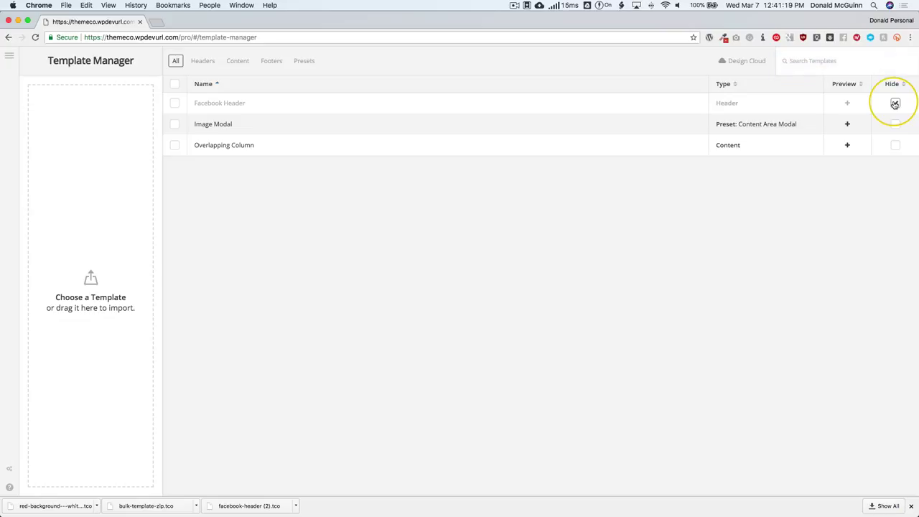
left_click(895, 104)
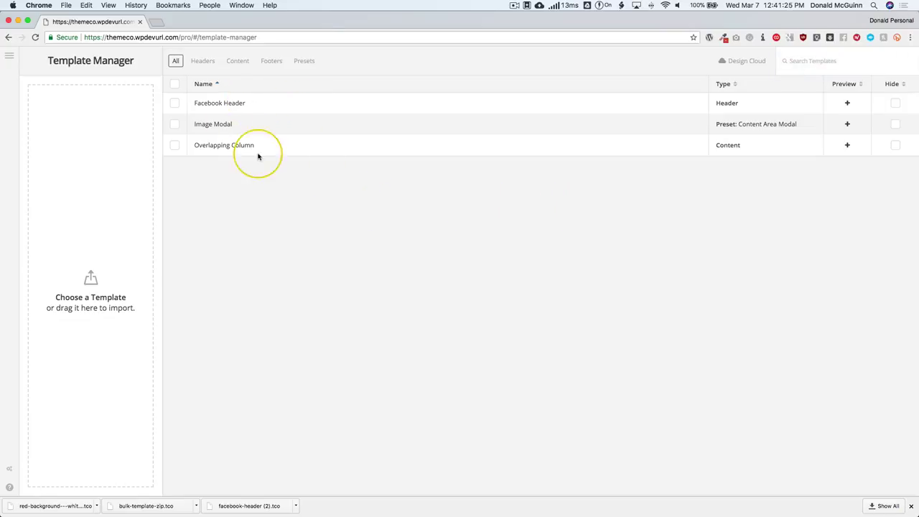
Step: Download only the Facebook Header template, keeping "Facebook Header" as the file name
left_click(175, 104)
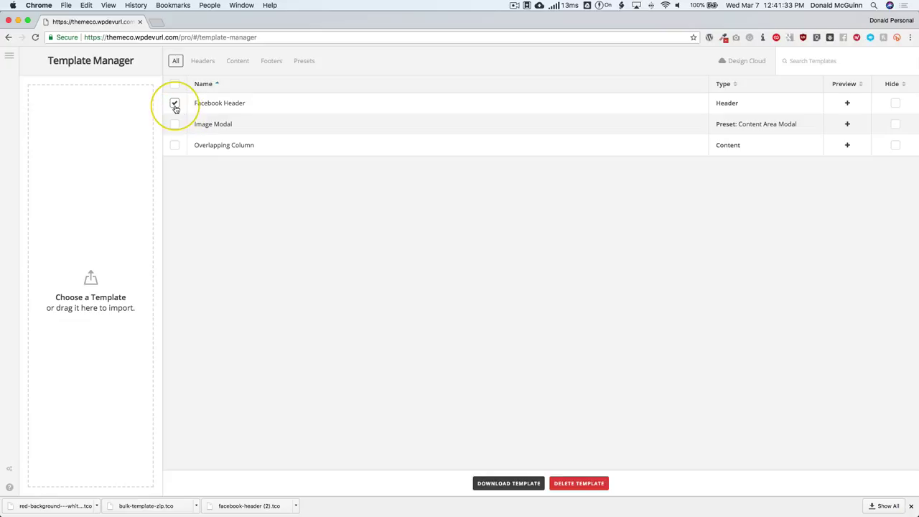
left_click(512, 486)
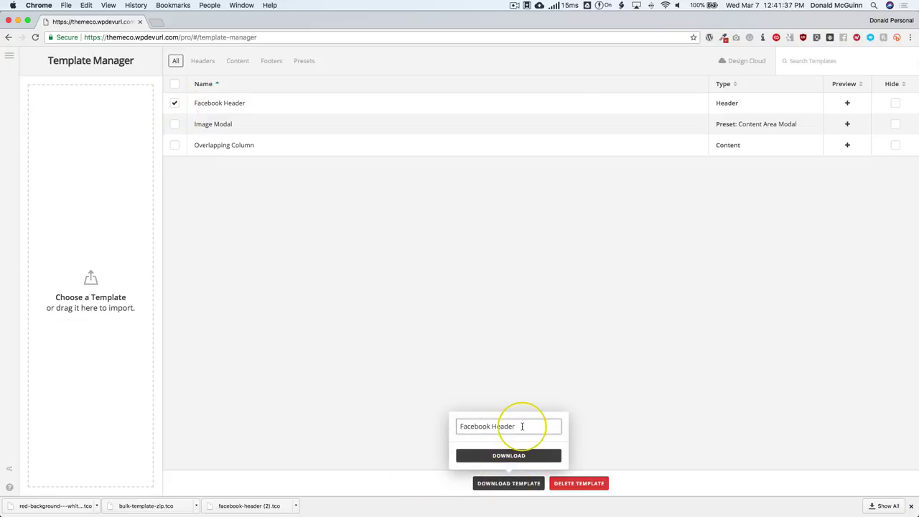
left_click_drag(522, 426, 457, 425)
left_click(512, 455)
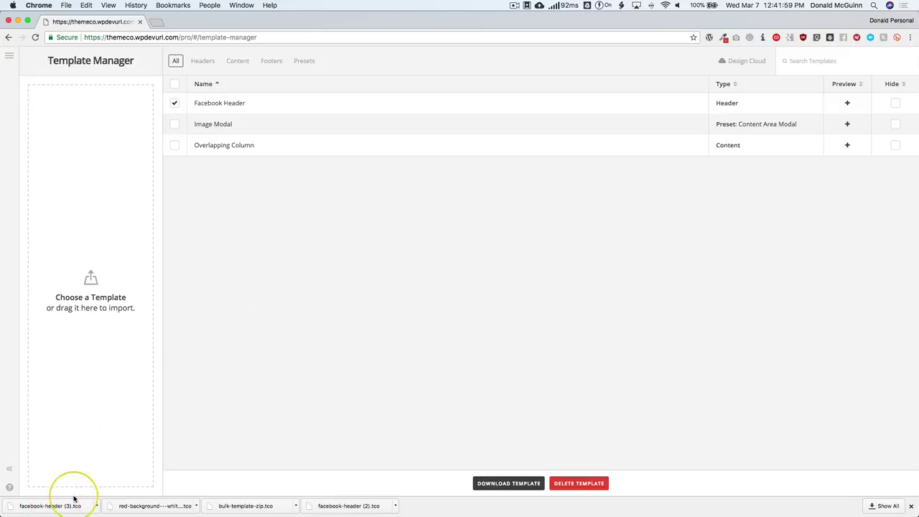
mouse_move(74, 498)
left_mouse_down()
mouse_move(119, 258)
mouse_move(92, 281)
mouse_move(119, 318)
mouse_move(94, 354)
mouse_move(120, 472)
mouse_move(79, 507)
left_mouse_up()
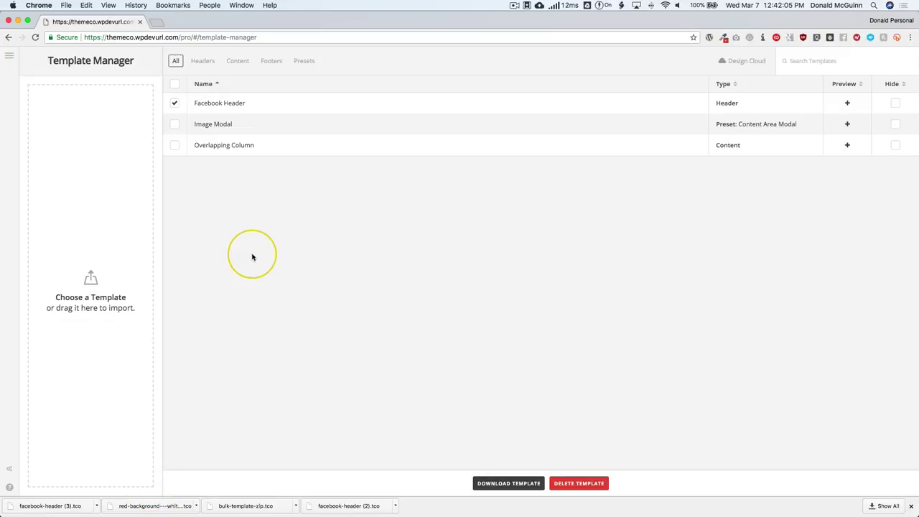
Step: Add Image Modal and Overlapping Column to the selection and download all three templates together as "My Templates"
left_click(174, 127)
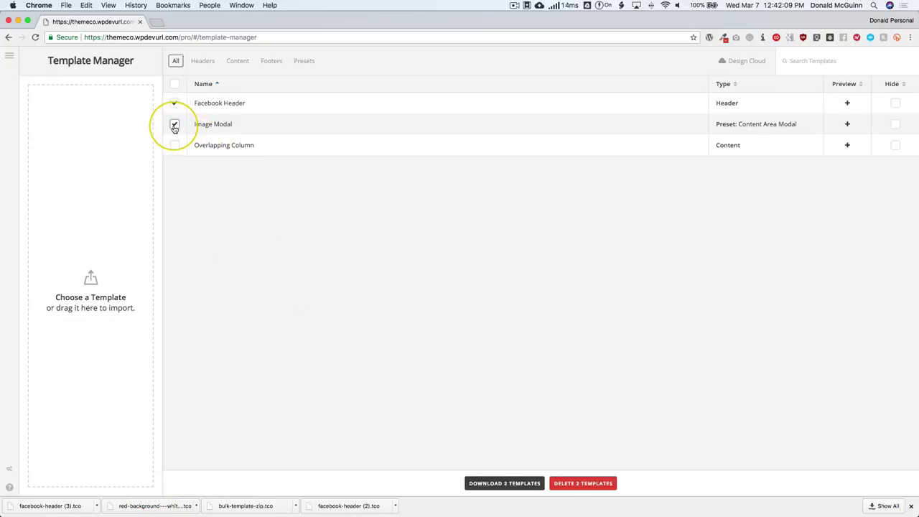
left_click(174, 145)
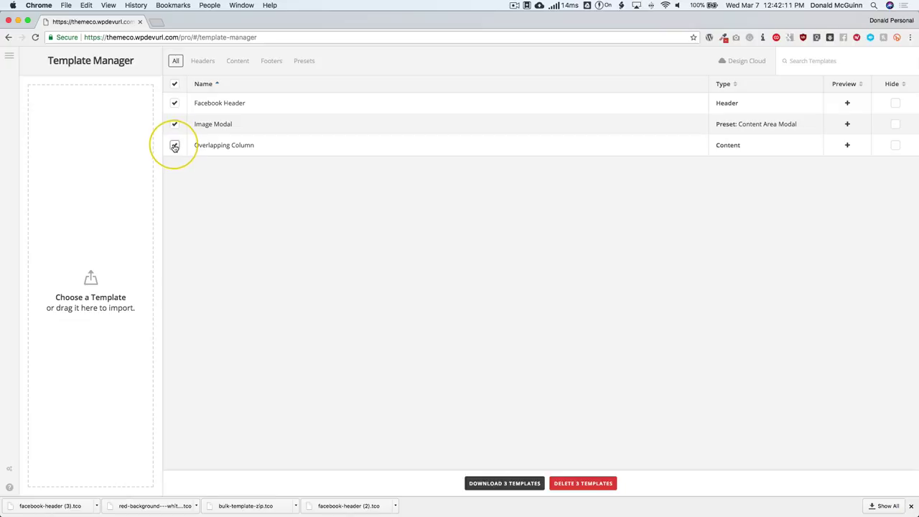
left_click(529, 493)
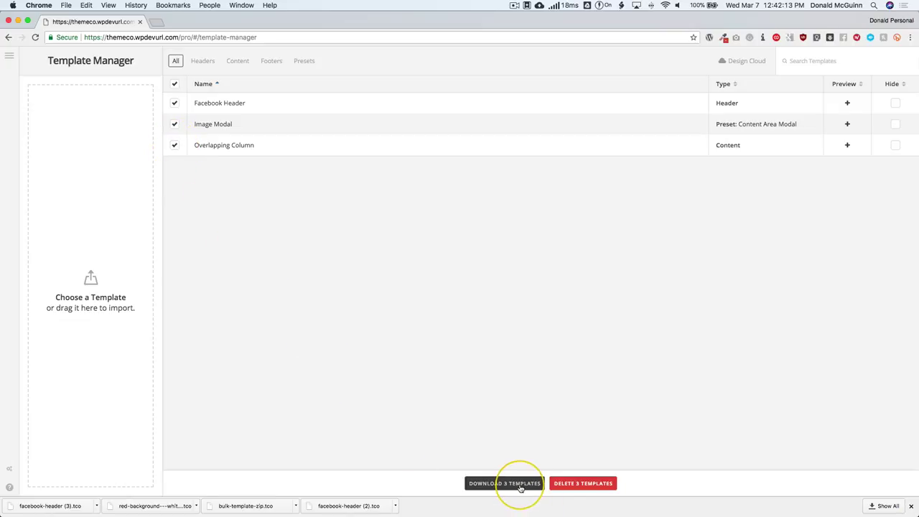
left_click_drag(487, 425, 453, 427)
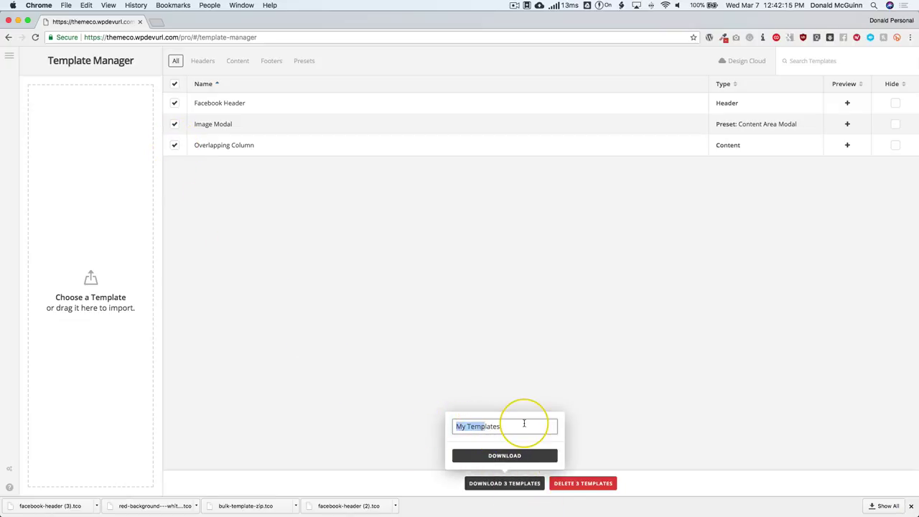
left_click_drag(517, 424, 441, 426)
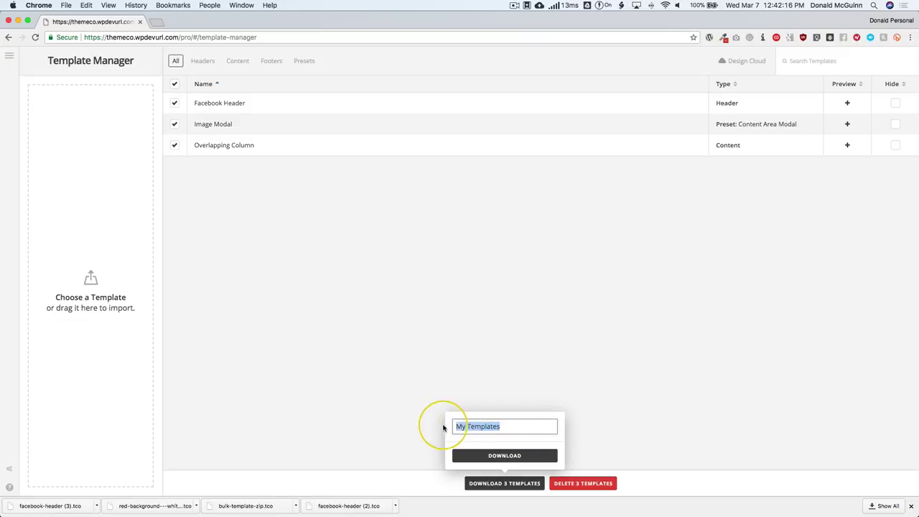
left_click(500, 456)
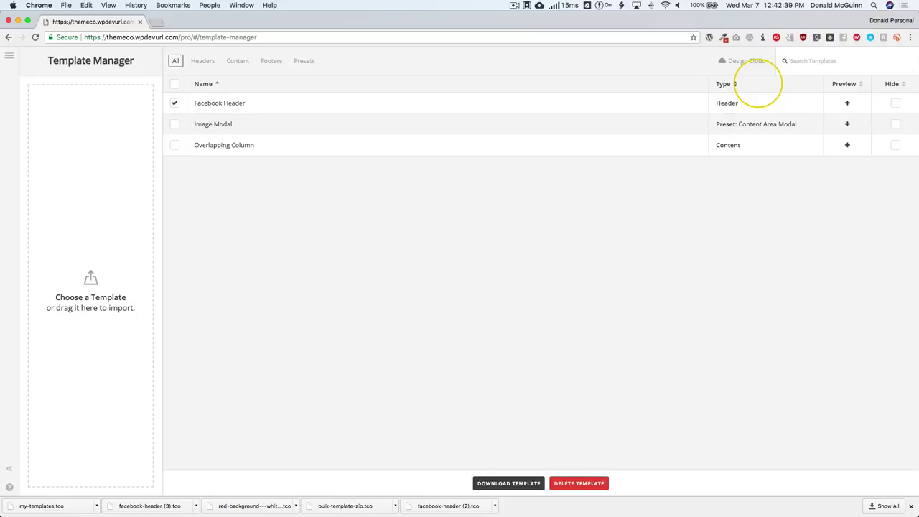
Step: Search the template list for "umn"
type("umn")
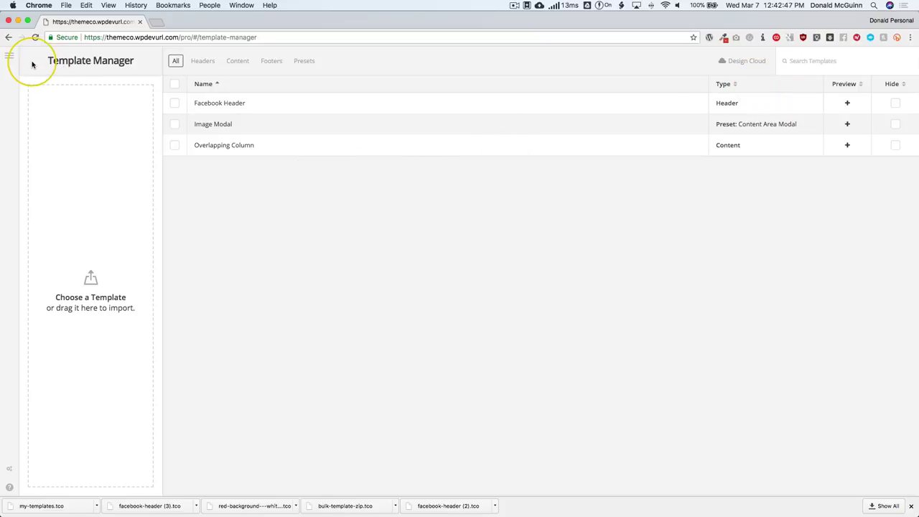
Step: Switch from the Template Manager to the content builder and open the Templating page for editing, looking over its existing sections
left_click(8, 56)
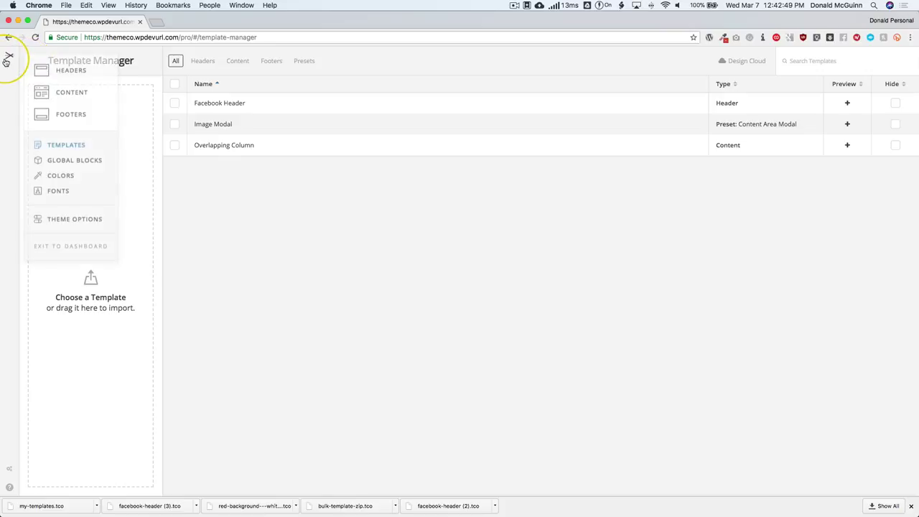
left_click(49, 91)
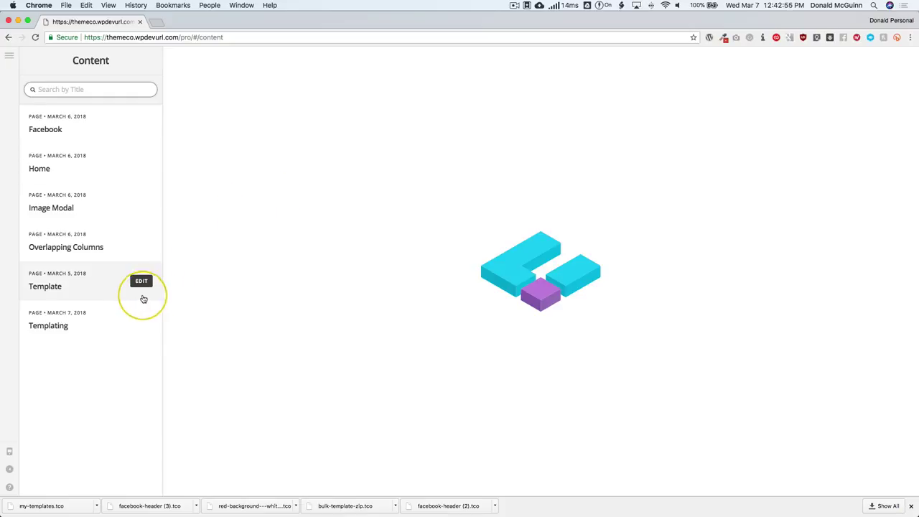
left_click(141, 320)
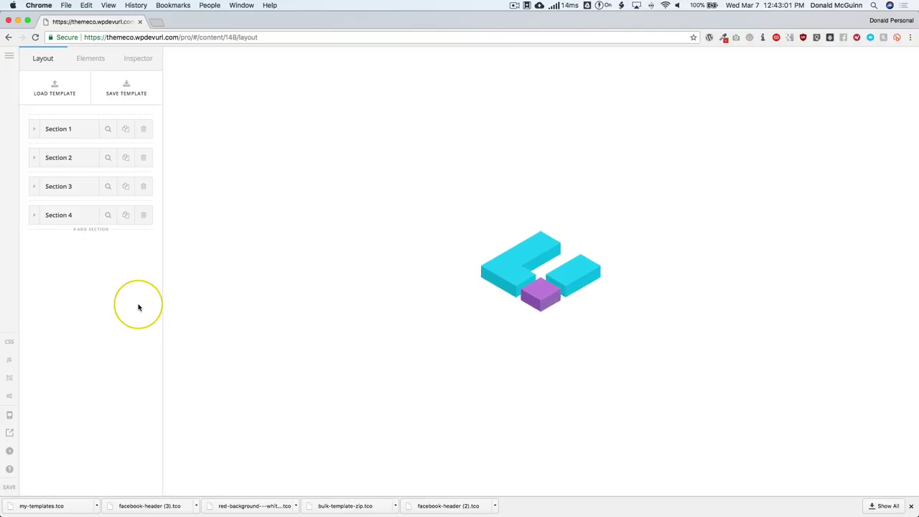
scroll(198, 289, "down", 10)
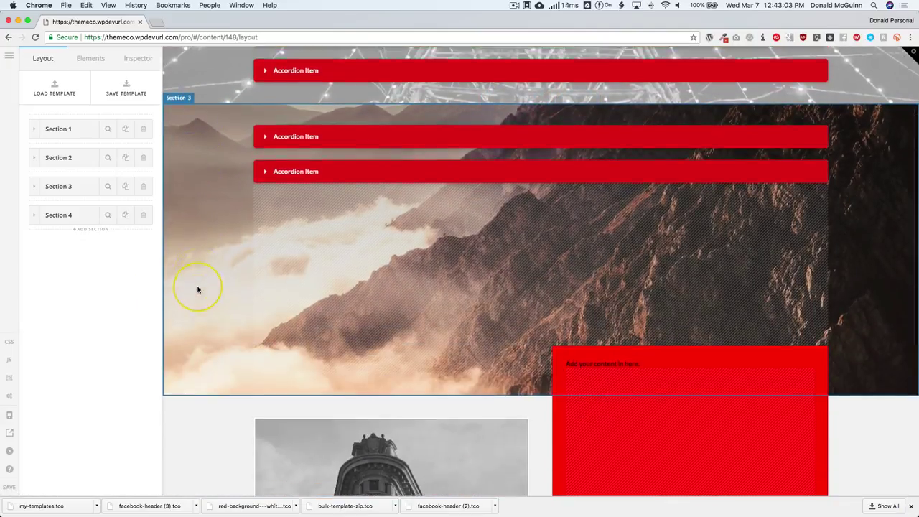
scroll(202, 284, "up", 1)
scroll(201, 282, "up", 10)
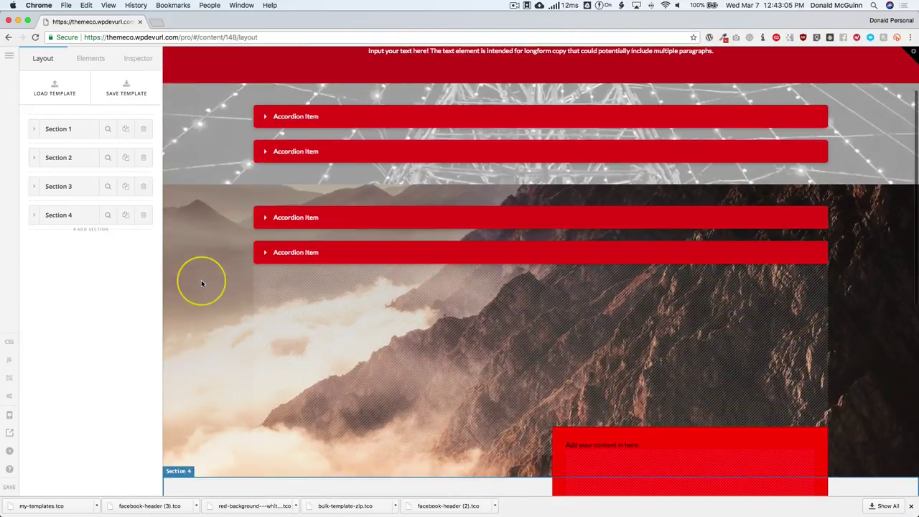
Step: Delete all four existing sections from the Templating page's layout
key("shift")
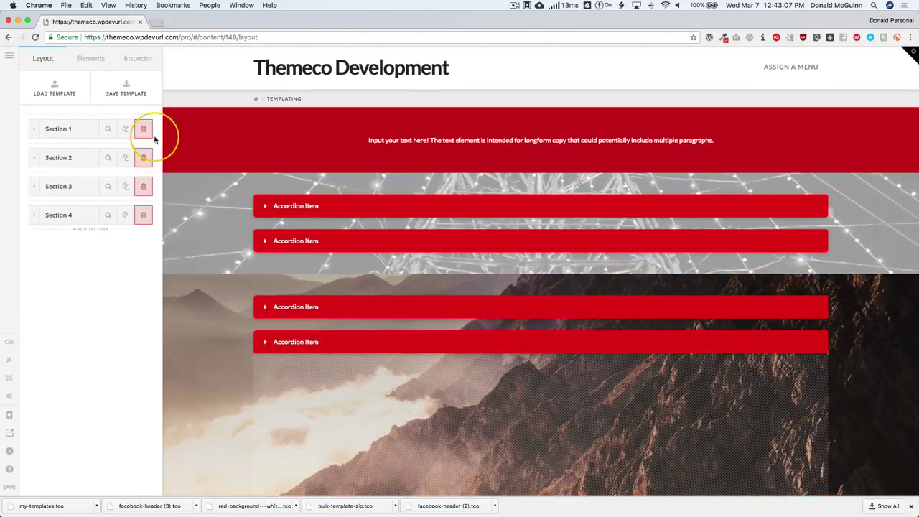
left_click(143, 130)
left_click(144, 129)
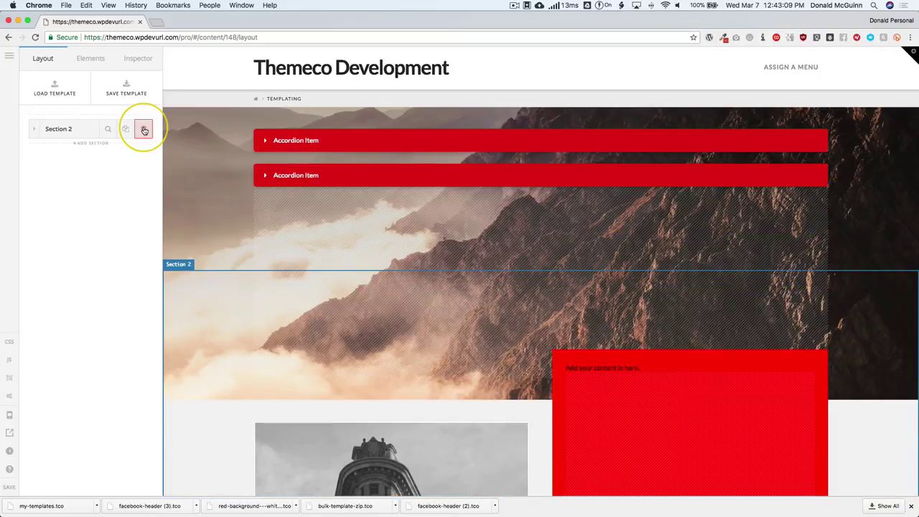
left_click(144, 130)
left_click(144, 129)
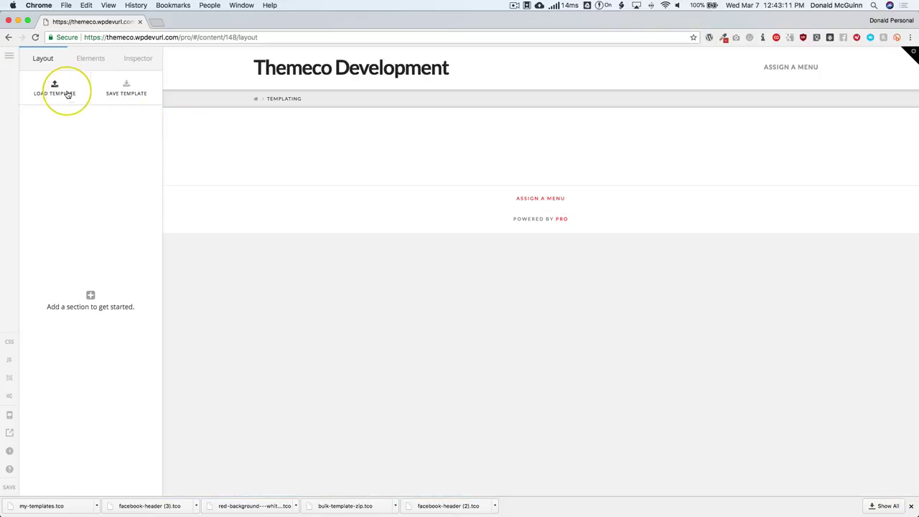
Step: Add a new section and give its advanced background a lower-layer image of the metal tower with string lights from the media library
left_click(91, 294)
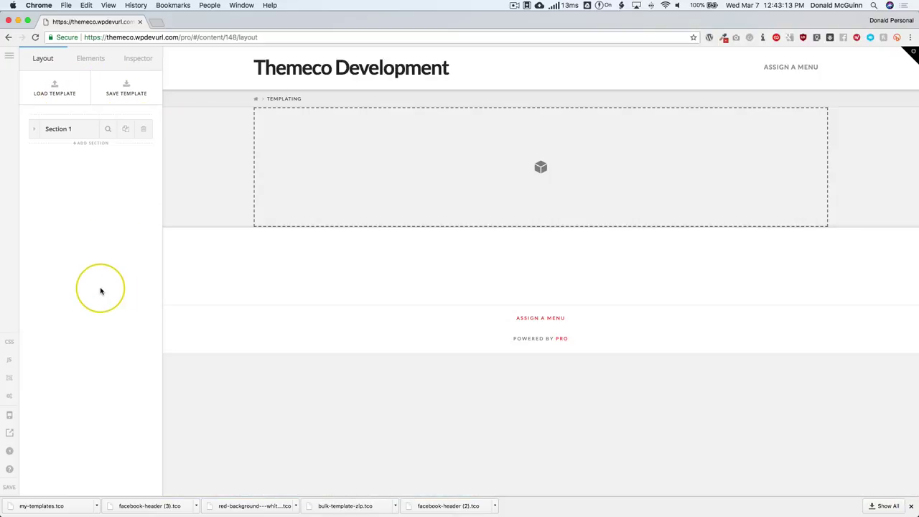
left_click(190, 201)
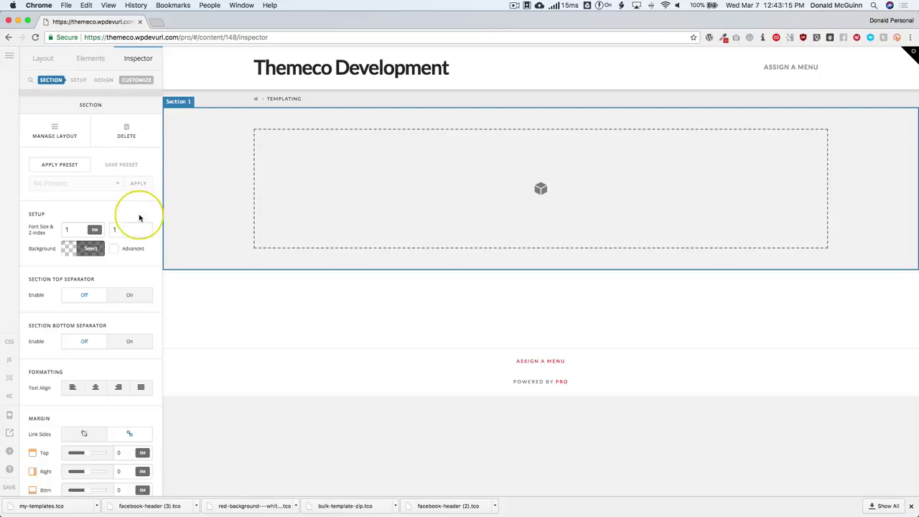
left_click(114, 250)
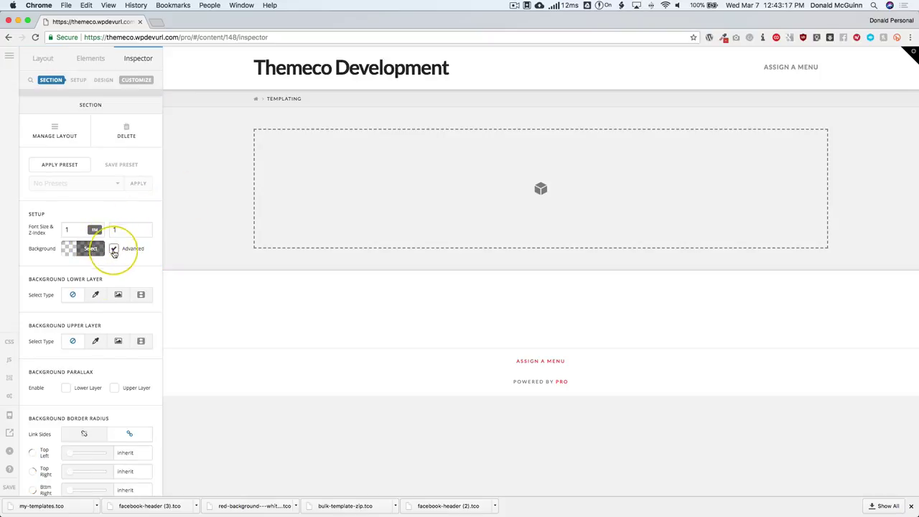
left_click(118, 294)
left_click(108, 324)
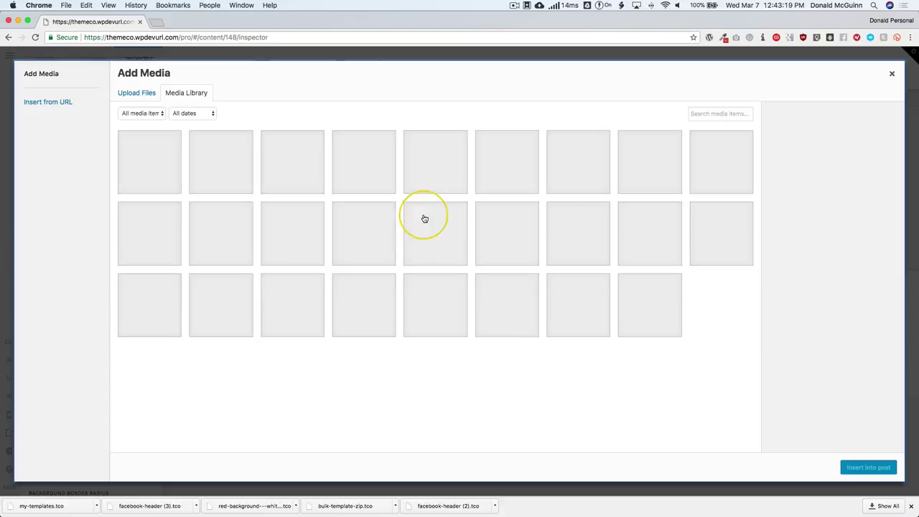
left_click(424, 163)
left_click(847, 472)
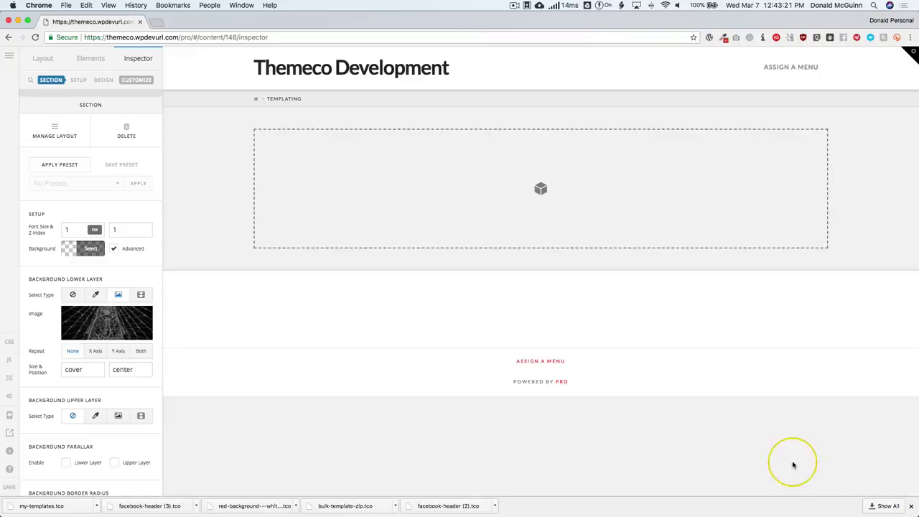
Step: Set the section's upper background layer to a white color overlay of rgba(255, 255, 255, 0.63)
left_click(97, 417)
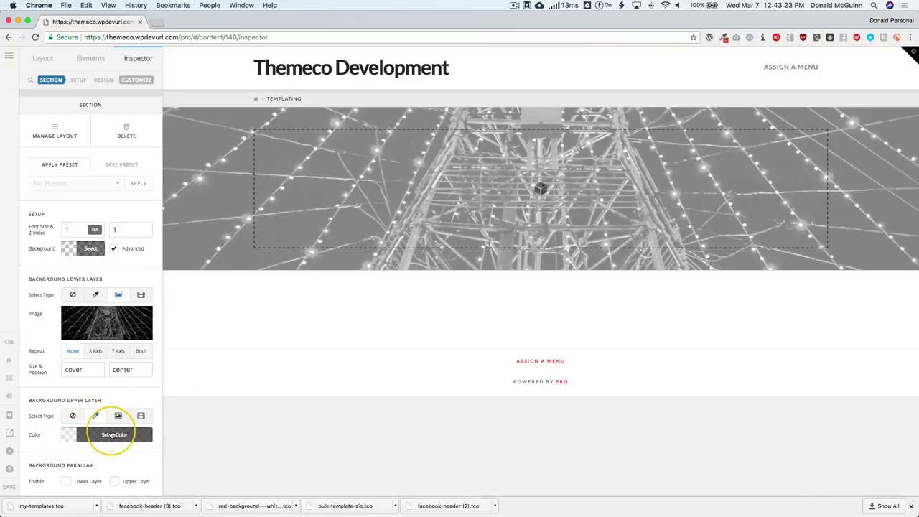
left_click(113, 436)
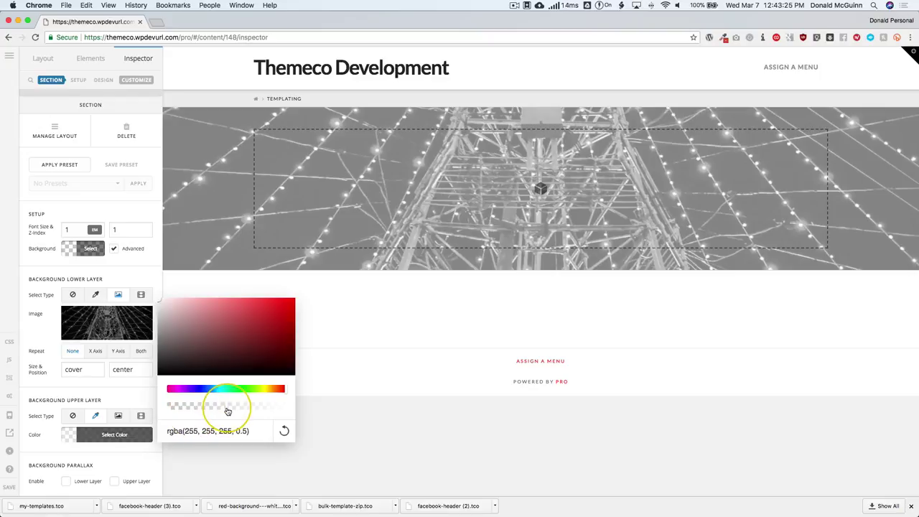
left_click_drag(232, 411, 240, 410)
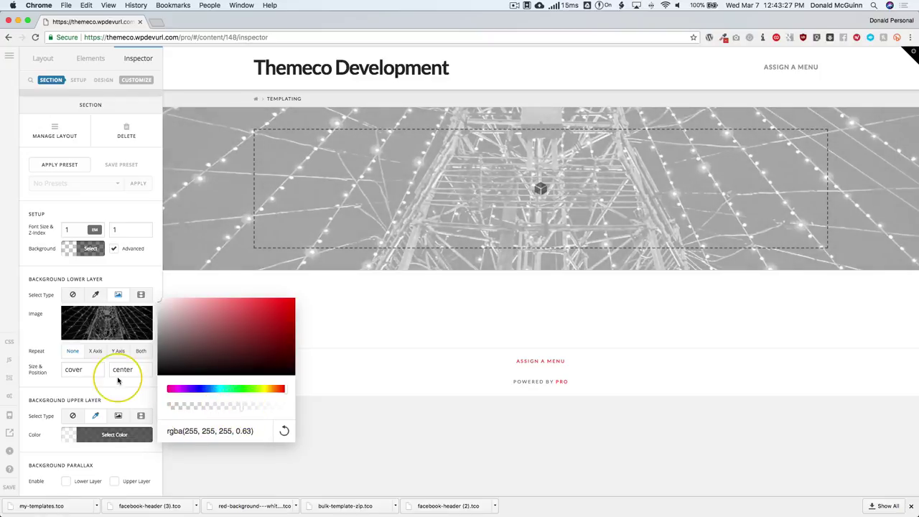
left_click(117, 388)
Step: Place a Text element in the section's column and center-align its text
left_click(89, 60)
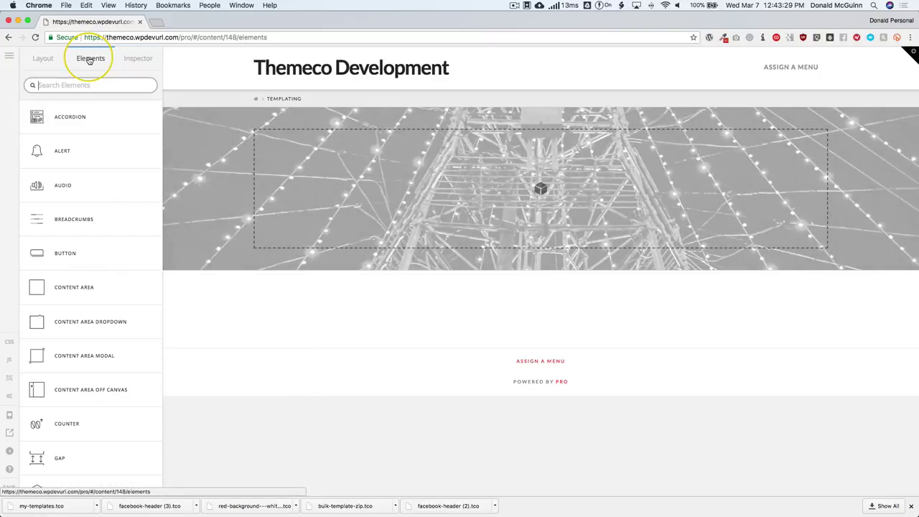
type("tex")
left_click_drag(72, 121, 404, 199)
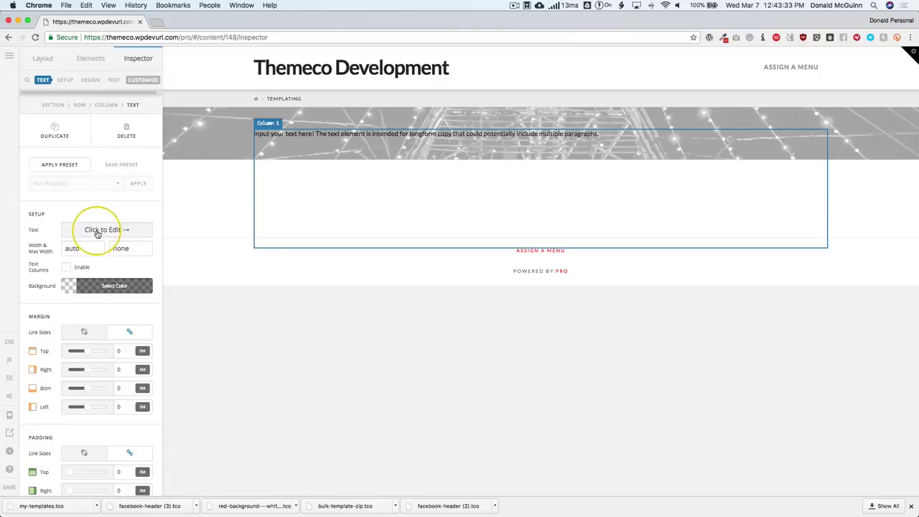
left_click(98, 82)
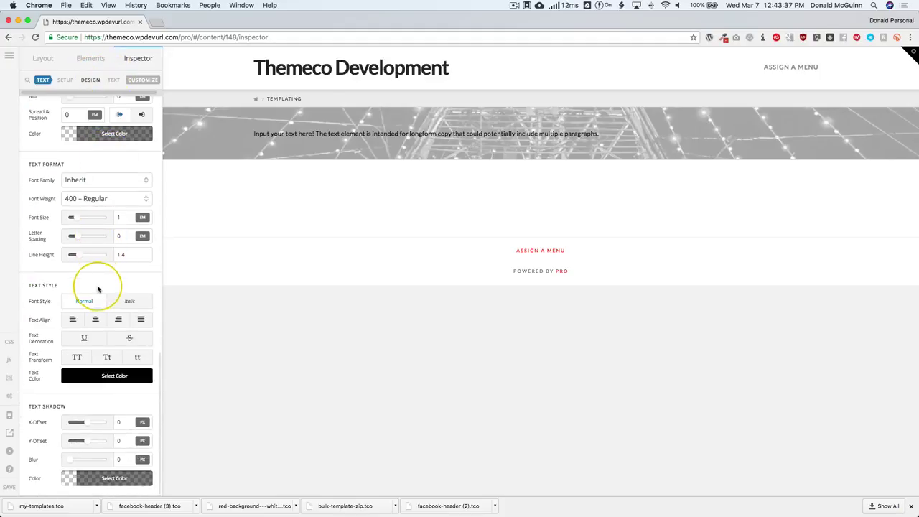
left_click(96, 319)
Step: Set the section's top and bottom padding to 145 px each
left_click(196, 120)
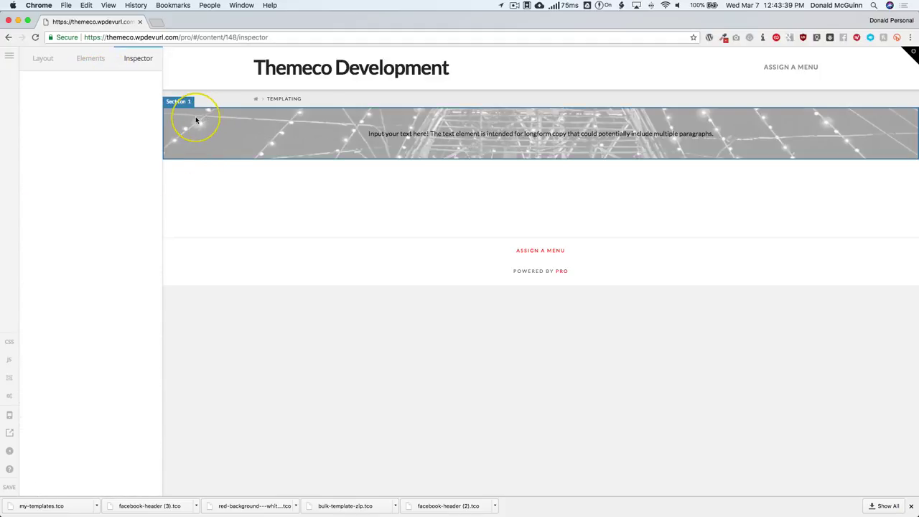
scroll(92, 294, "down", 10)
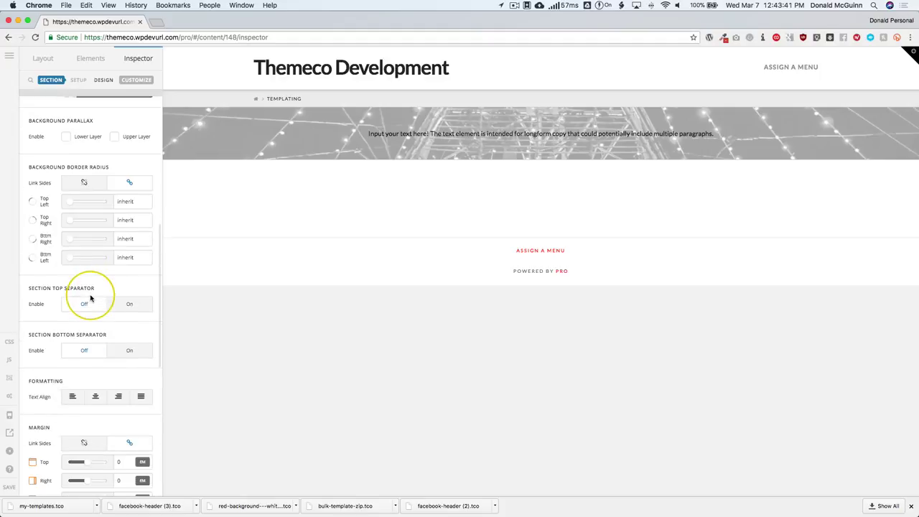
scroll(92, 294, "down", 9)
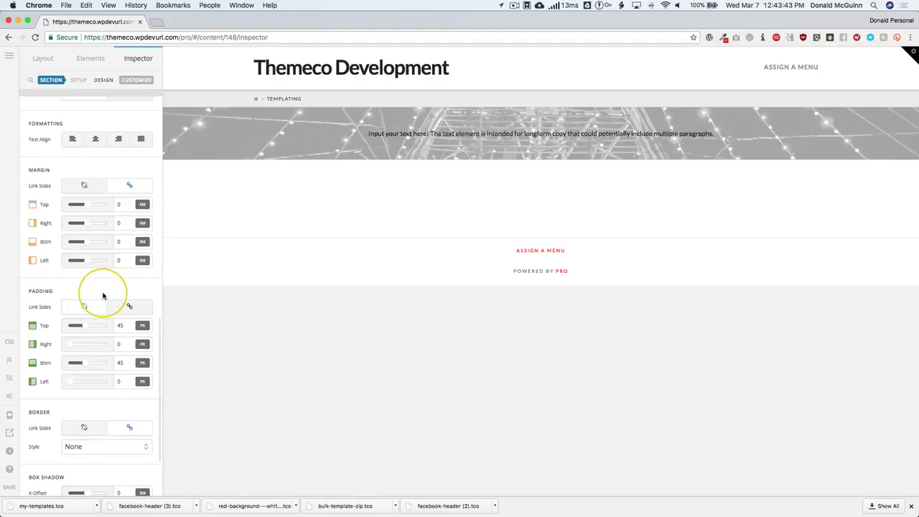
left_click(117, 327)
type("1")
left_click(112, 361)
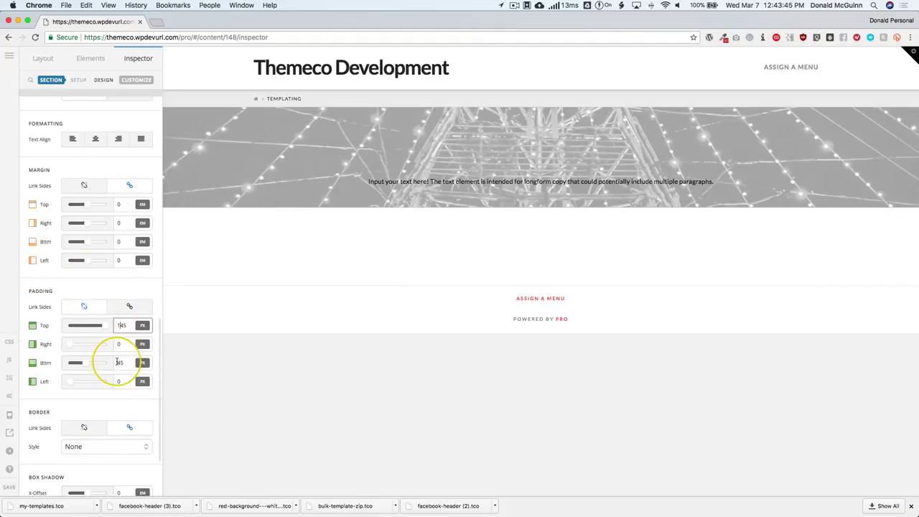
type("1")
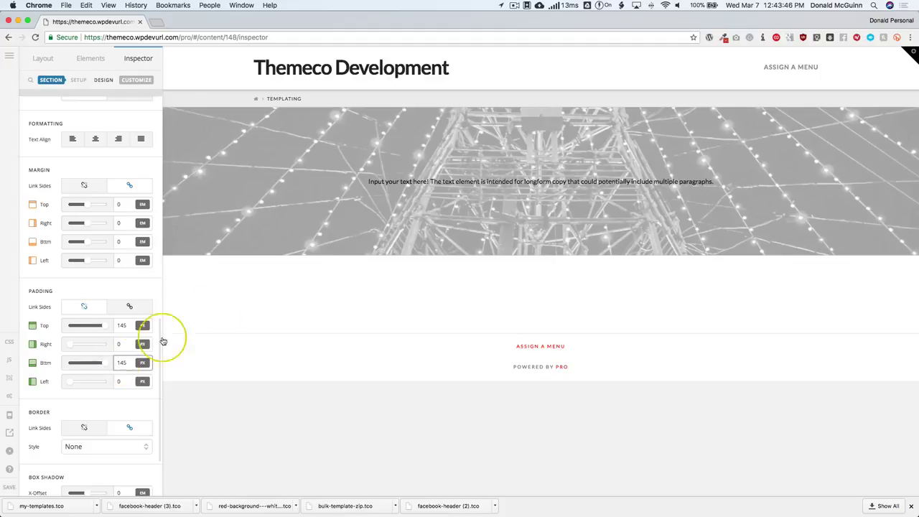
Step: Set the text element's font size to 2 em
left_click(396, 184)
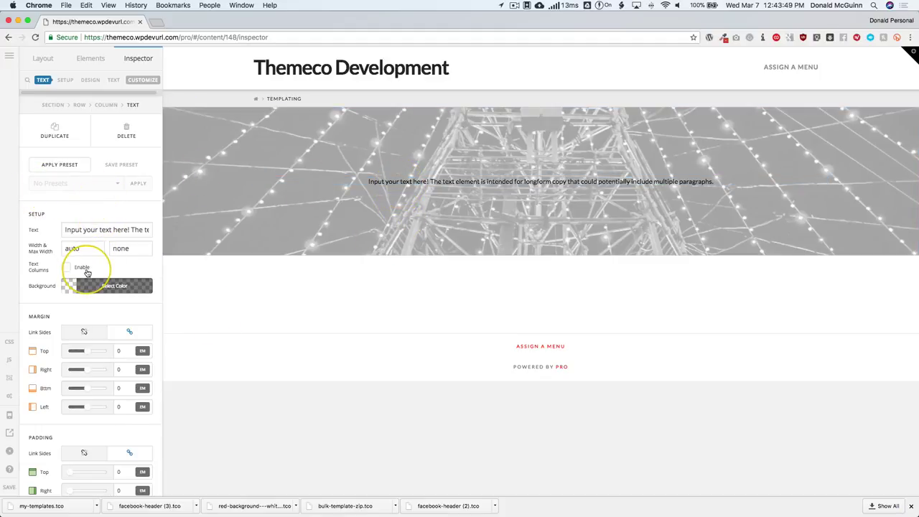
scroll(86, 262, "down", 10)
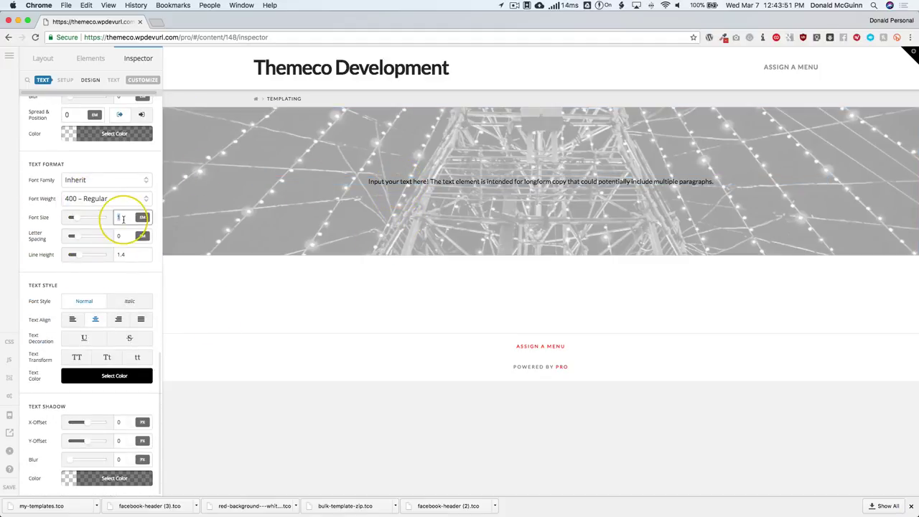
type("2")
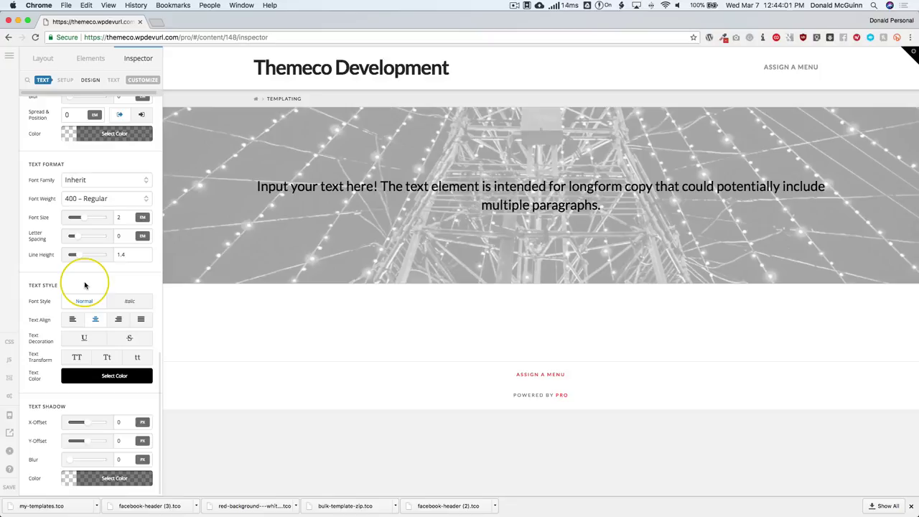
Step: Place a Button element below the text and set its base font size to 1.5 em
left_click(90, 58)
type("button")
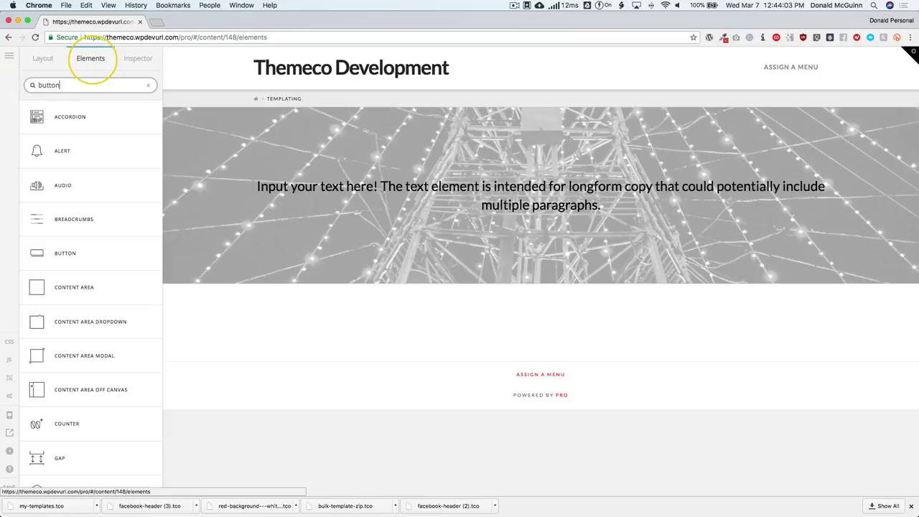
left_click_drag(68, 145, 425, 242)
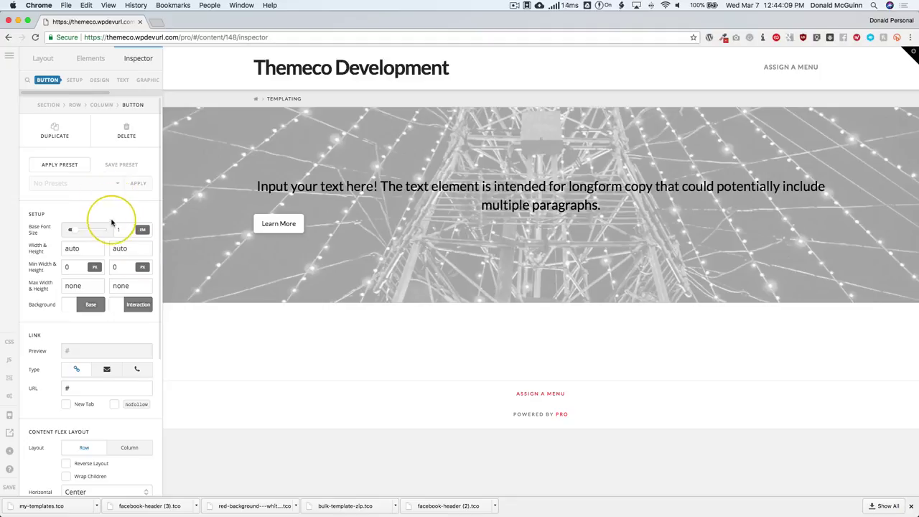
type("3")
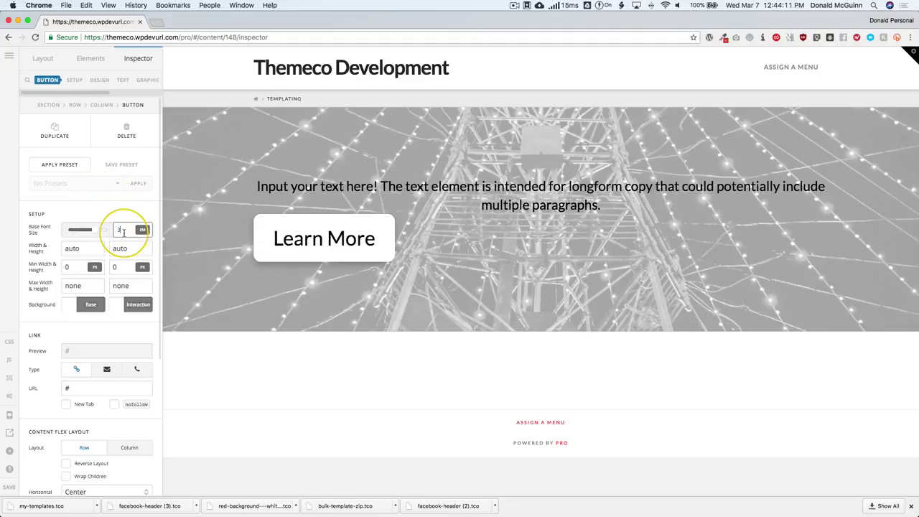
type("2")
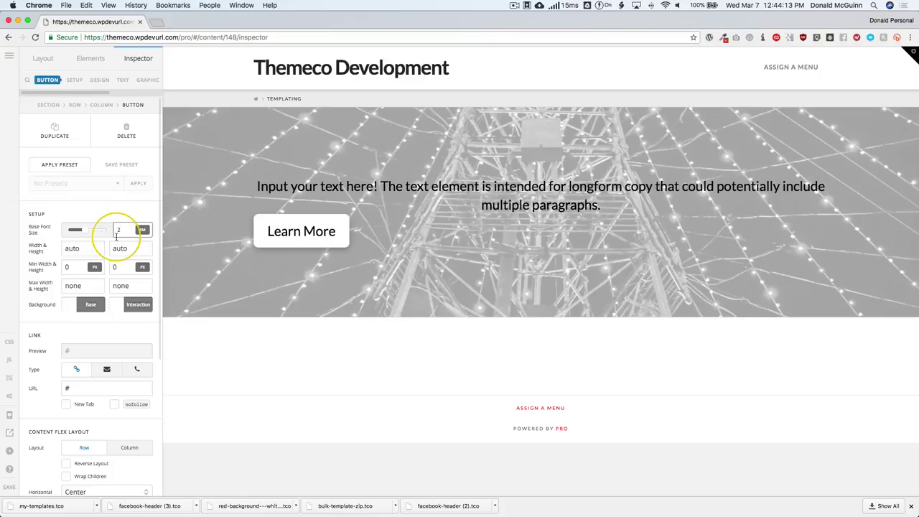
type("1.5")
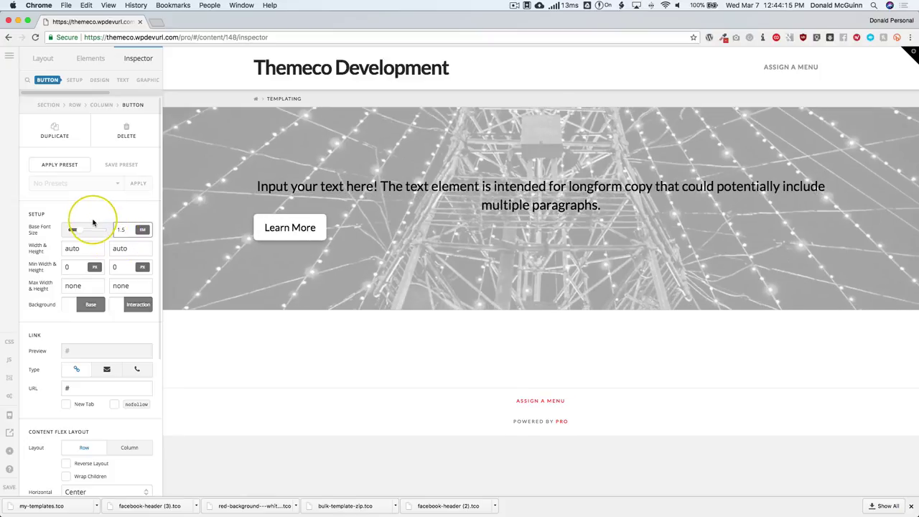
Step: Center-align the section's text formatting so that the Learn More button is centered, and select the button
mouse_move(139, 77)
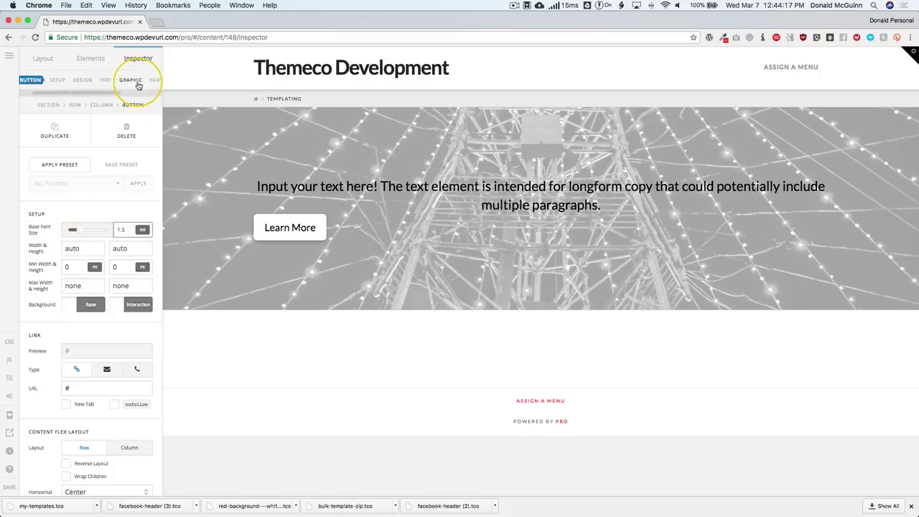
left_click(139, 80)
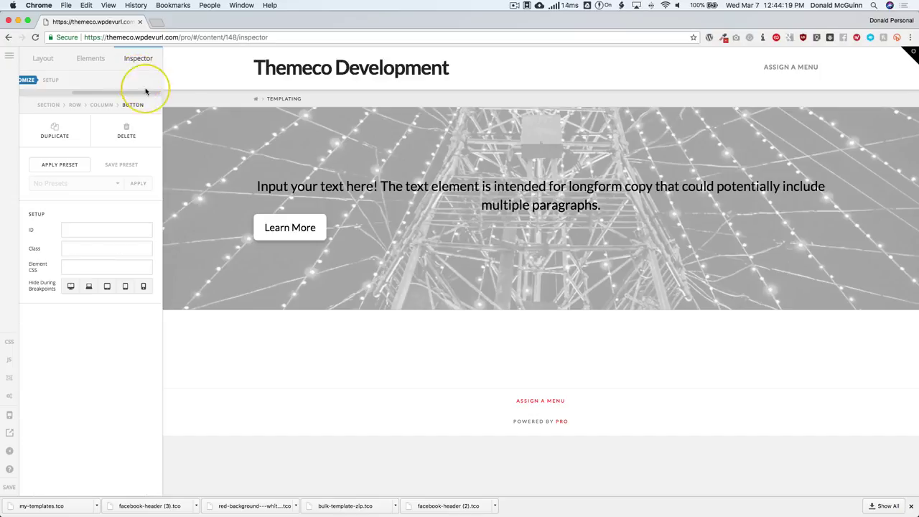
left_click(184, 124)
scroll(71, 294, "down", 10)
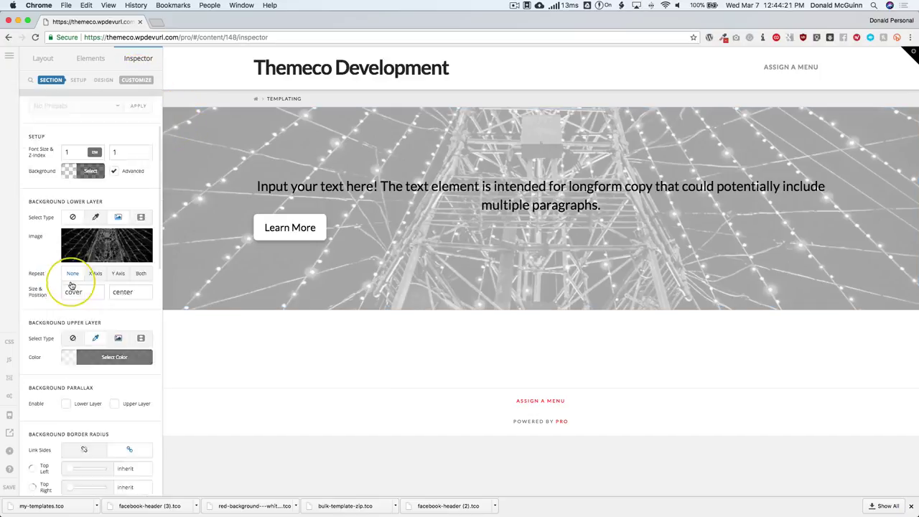
left_click(94, 185)
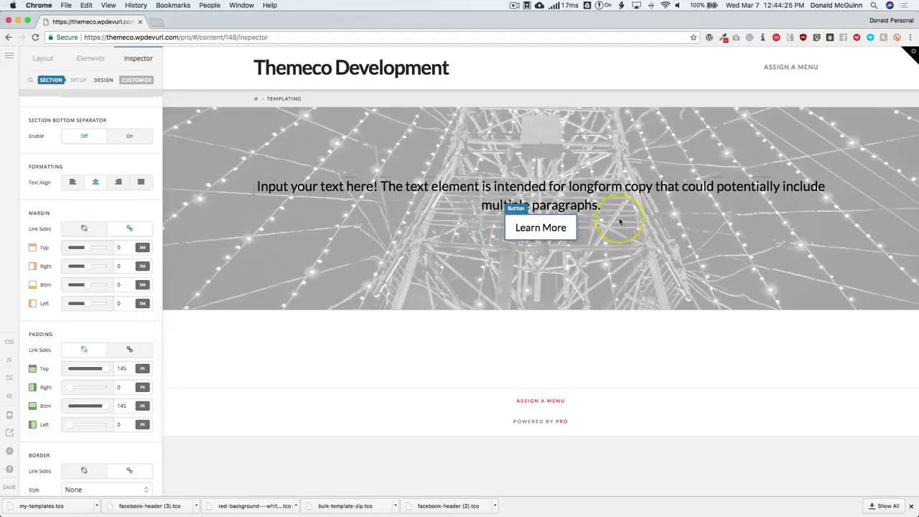
left_click(535, 226)
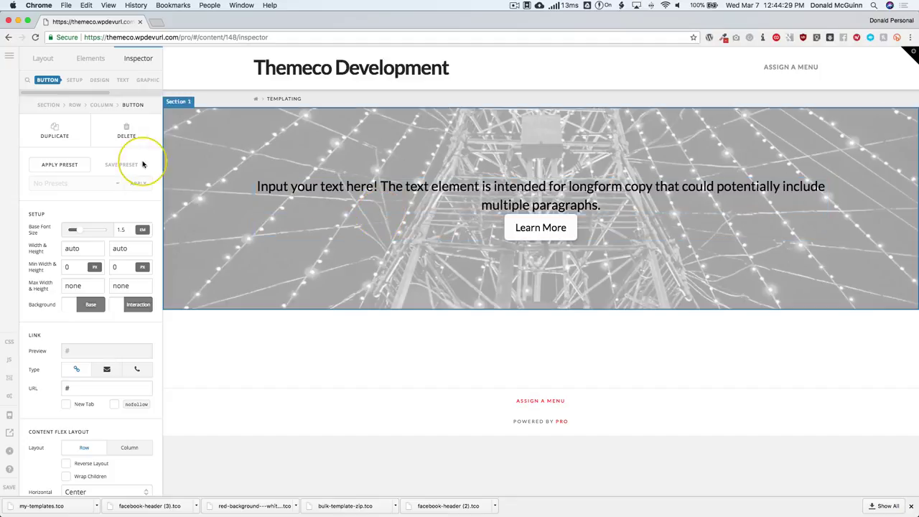
Step: Add three empty sections to the page layout below the call-to-action section
left_click(49, 58)
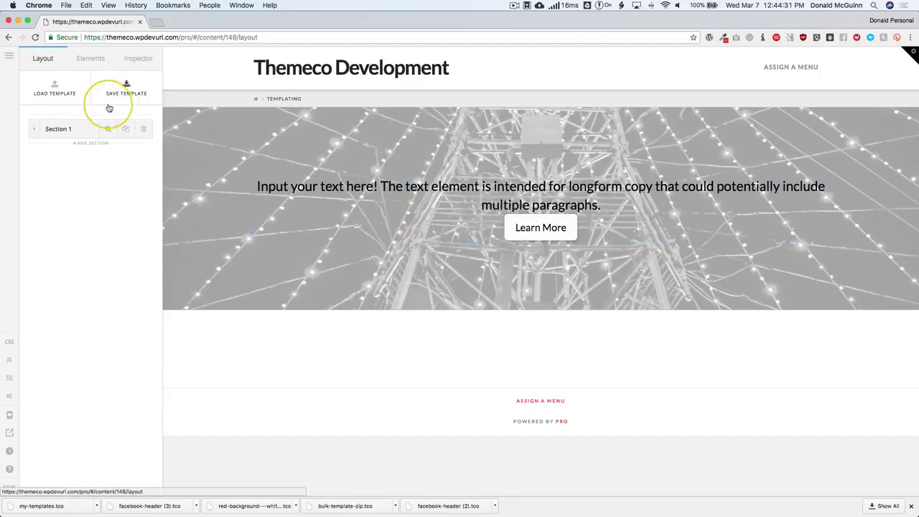
left_click(126, 87)
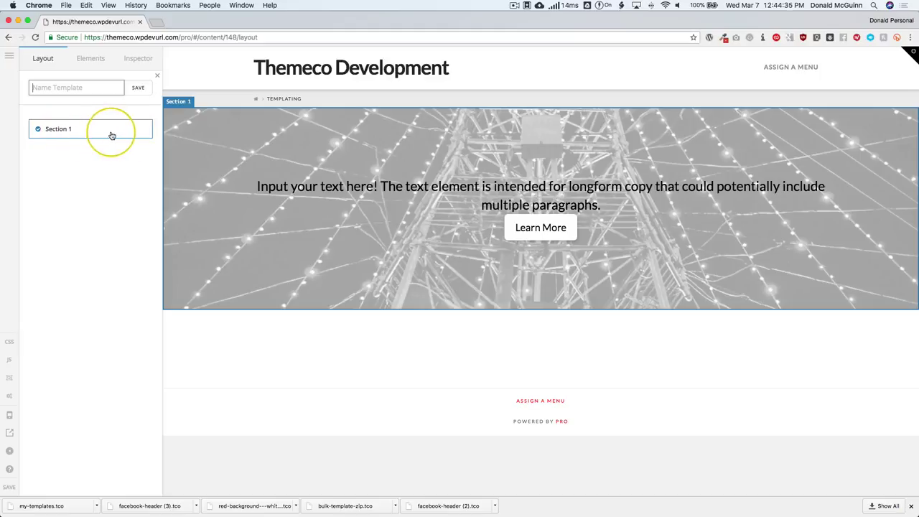
left_click(156, 78)
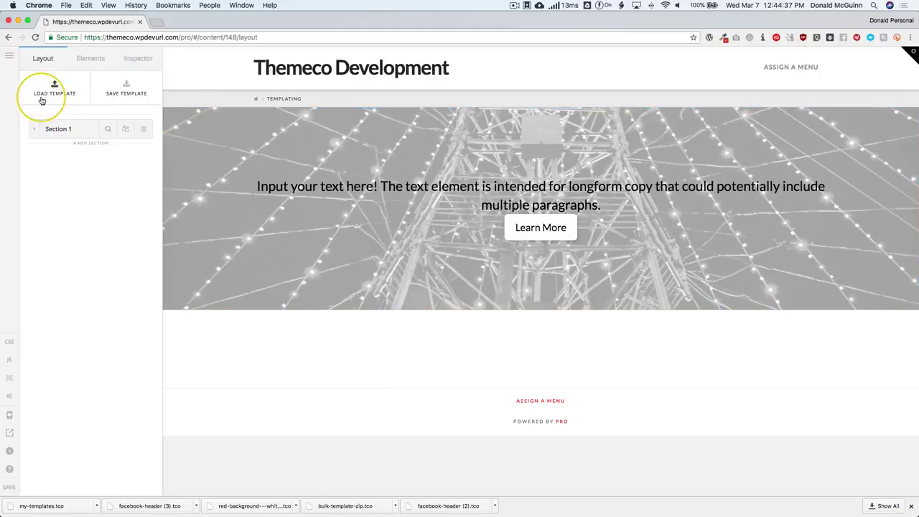
left_click(79, 143)
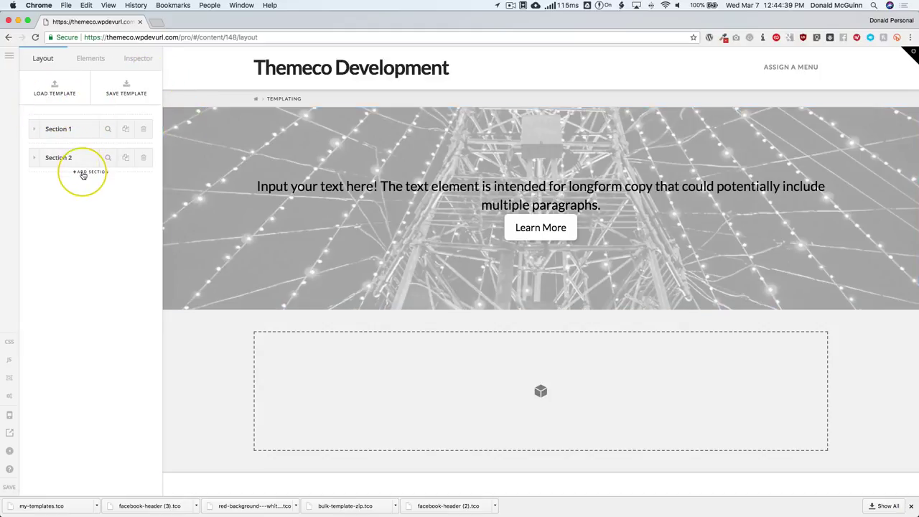
left_click(82, 171)
left_click(82, 200)
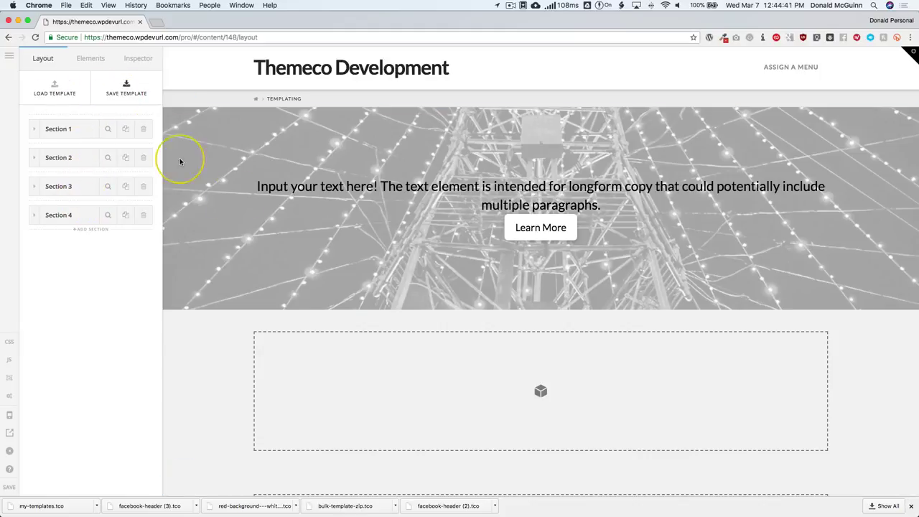
Step: Save only Section 1 as a template named Call to Action, excluding Sections 2, 3 and 4
left_click(125, 90)
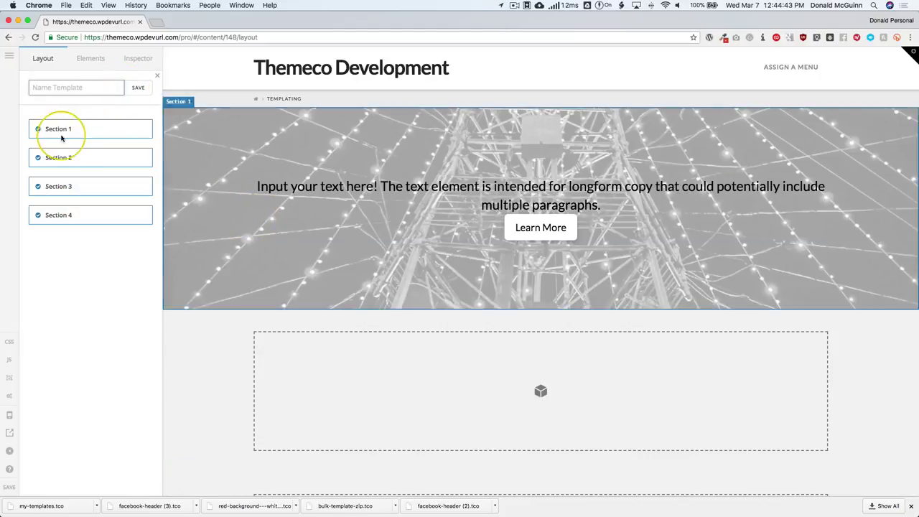
left_click(59, 158)
left_click(58, 186)
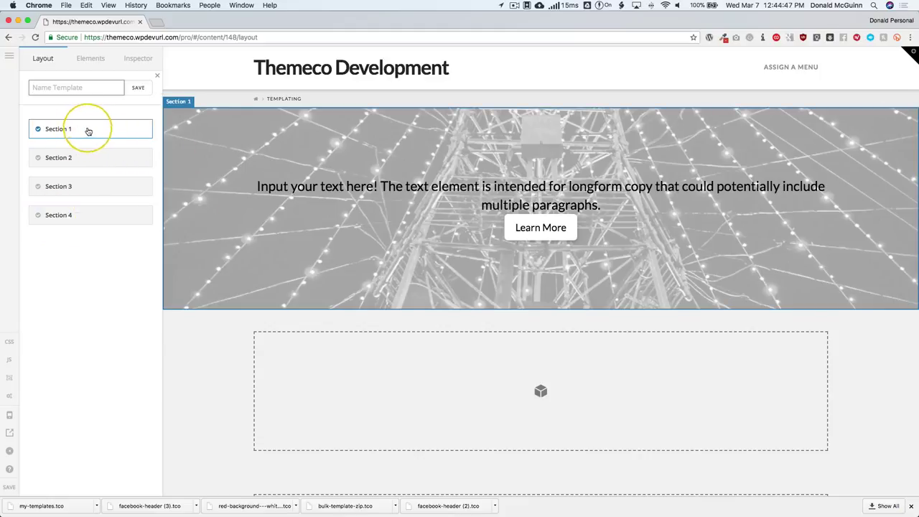
left_click(77, 88)
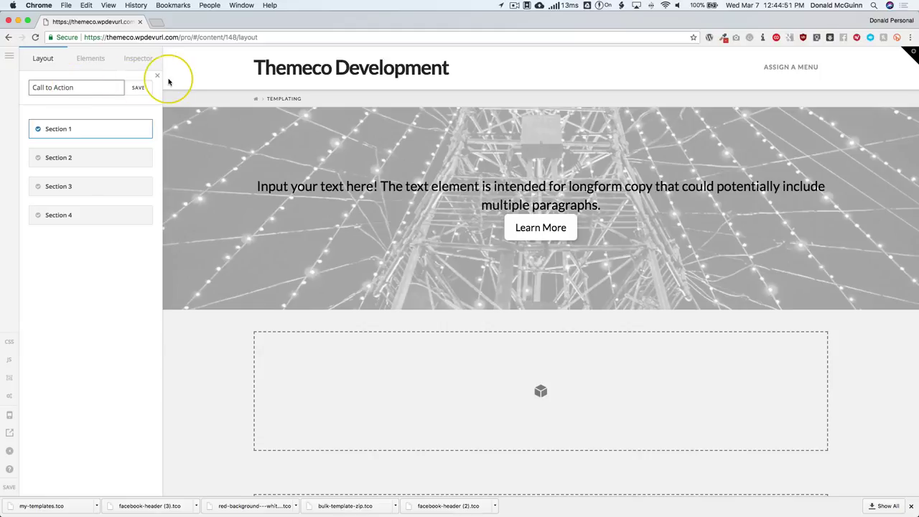
left_click(143, 89)
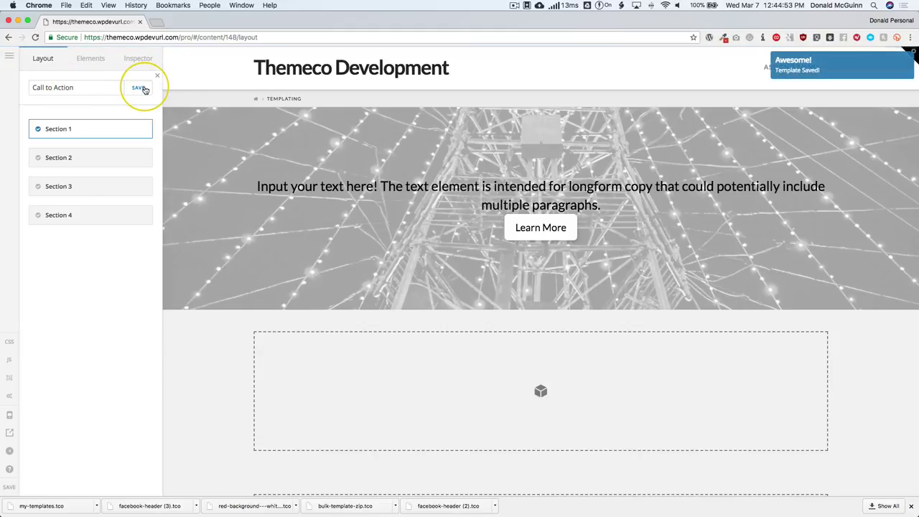
Step: Save the page content and open the Template Manager
left_click(10, 488)
left_click(10, 56)
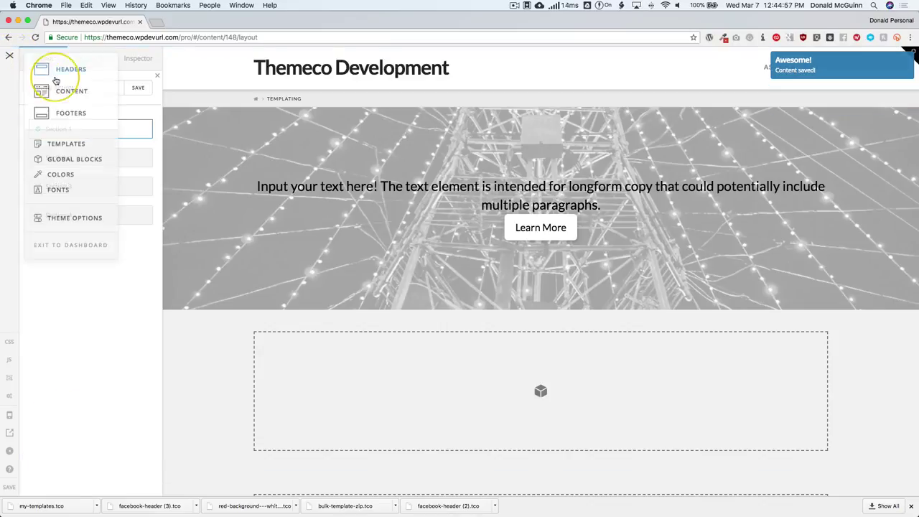
left_click(65, 143)
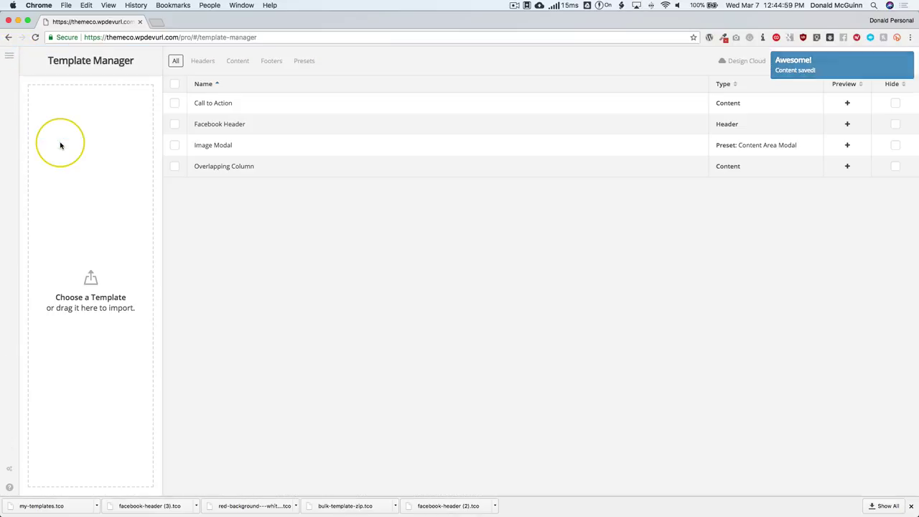
Step: Download the Call to Action template under its own name and import the call-to-action.tco file back into the Template Manager
left_click(176, 103)
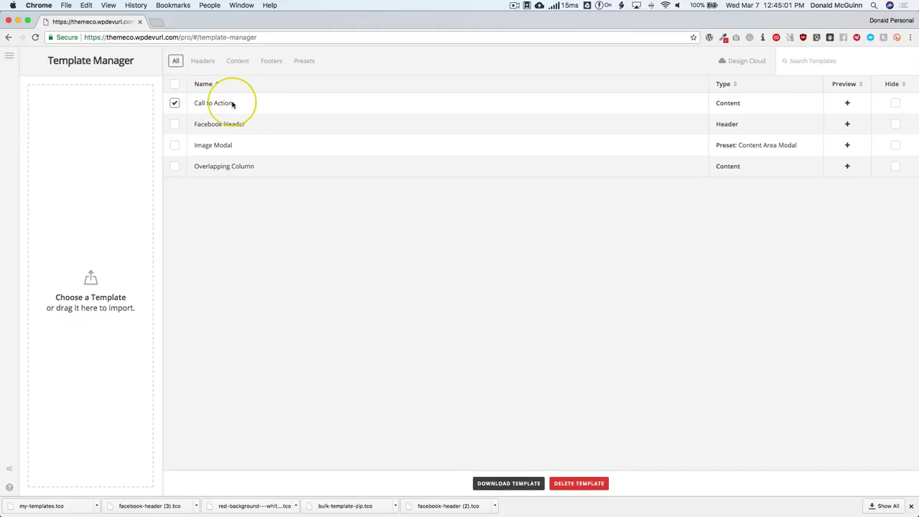
left_click(502, 481)
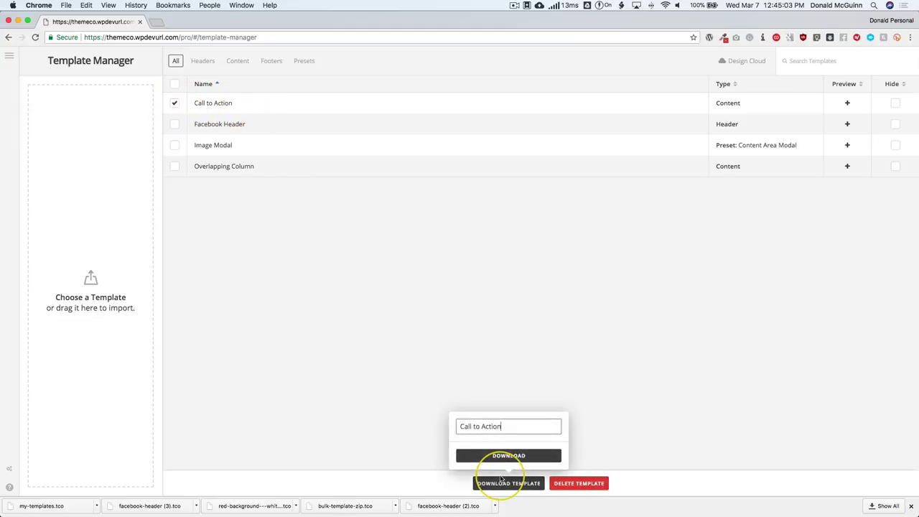
left_click(499, 456)
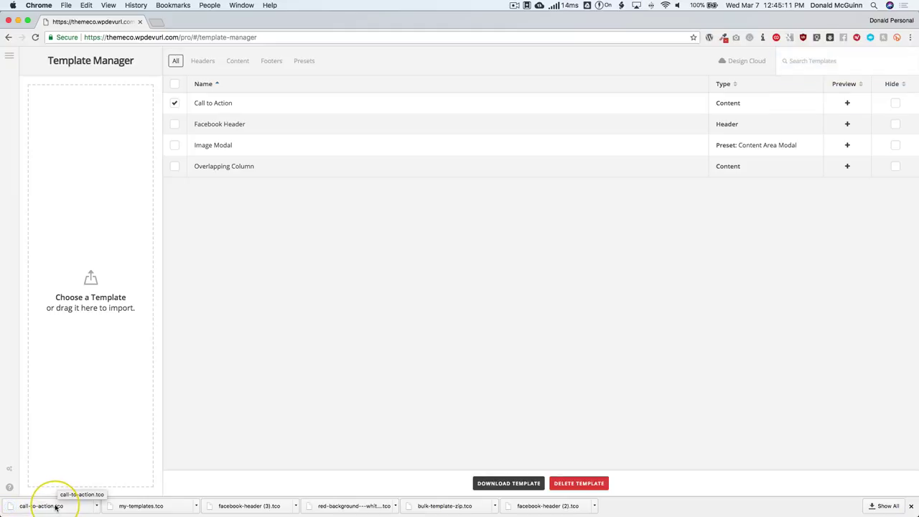
left_click_drag(54, 507, 91, 275)
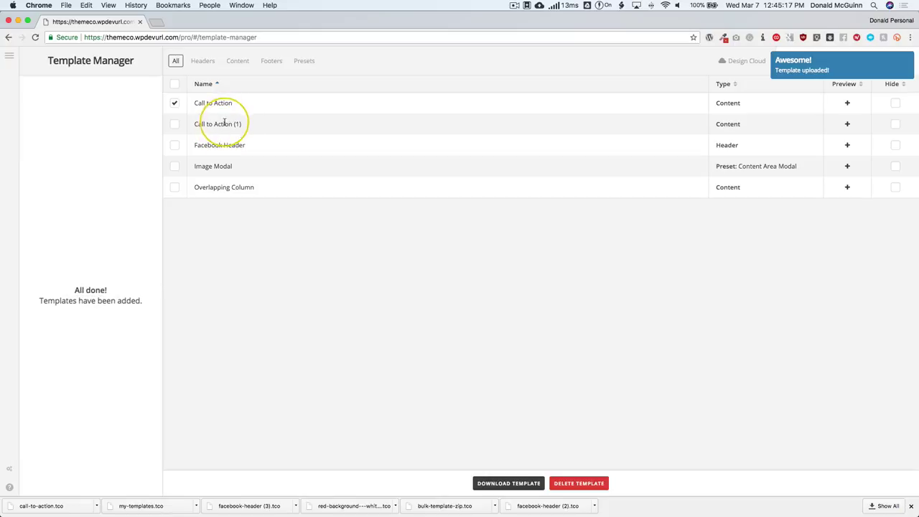
Step: Delete the duplicate template Call to Action (1), keeping the original Call to Action template
left_click_drag(201, 124, 241, 125)
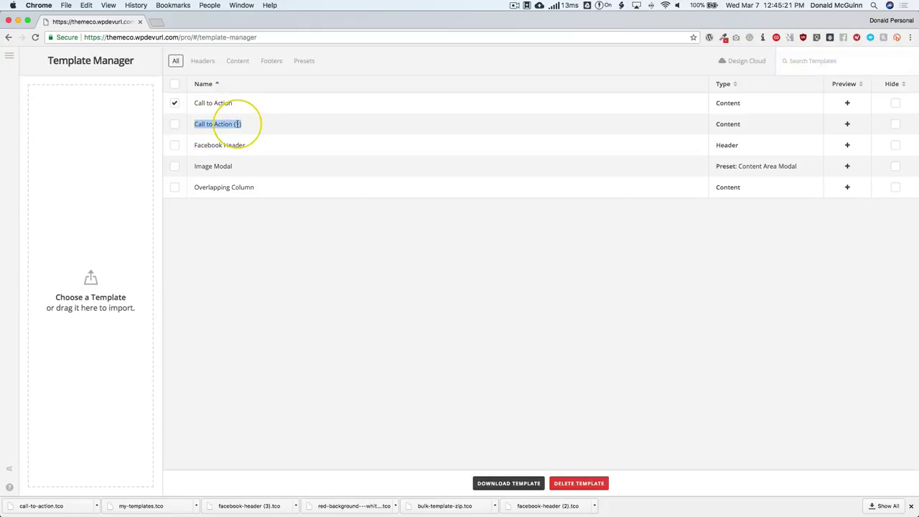
left_click(175, 124)
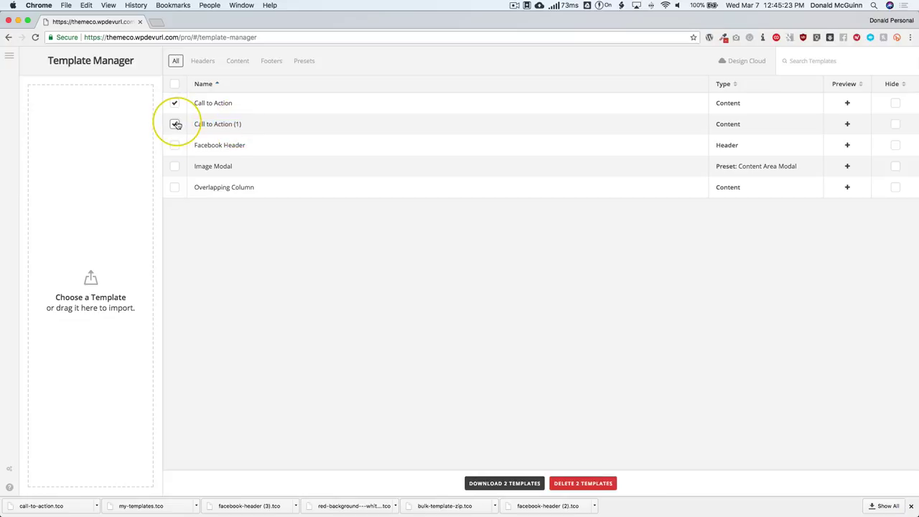
left_click(175, 103)
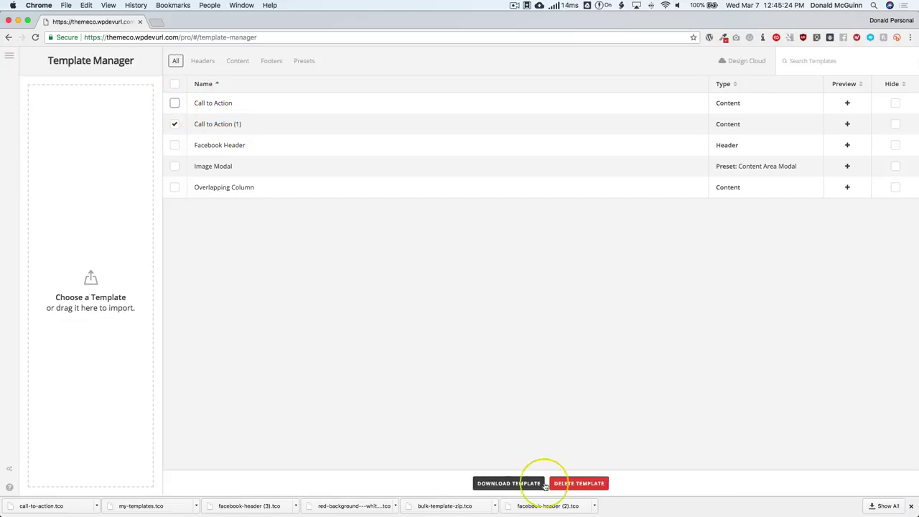
left_click(583, 483)
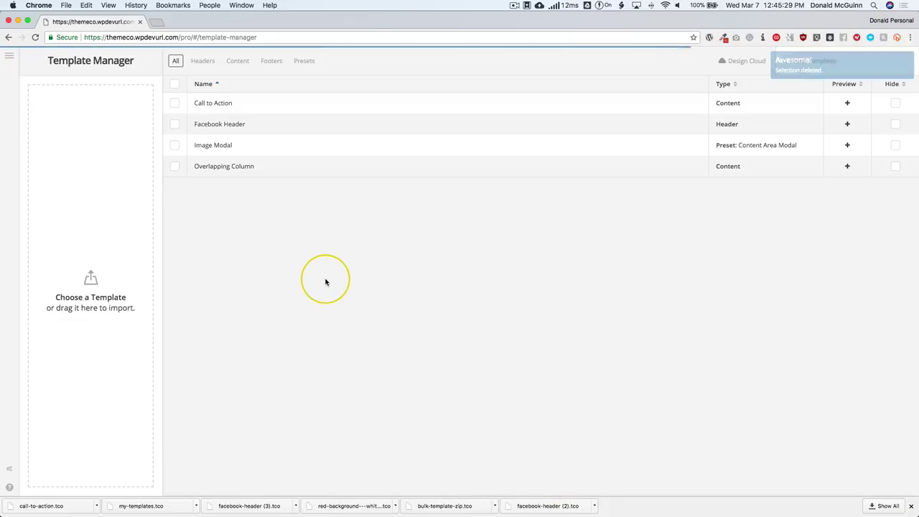
Step: Review which elements can be assigned a default preset in Element Defaults, and close it without changes
left_click(10, 57)
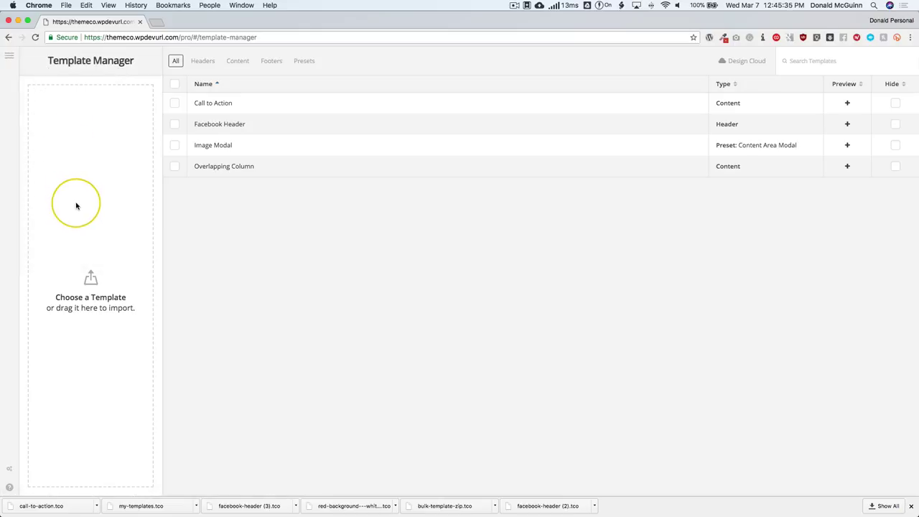
left_click(10, 57)
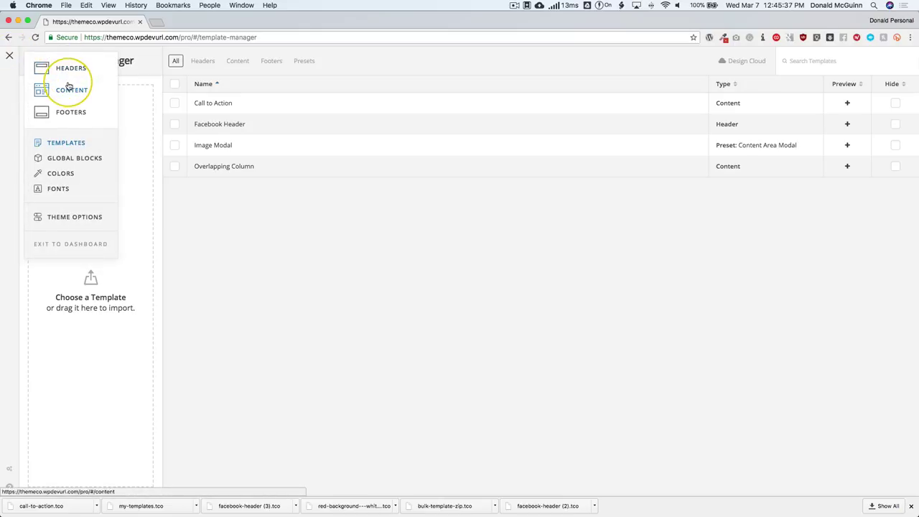
left_click(9, 469)
scroll(426, 362, "down", 10)
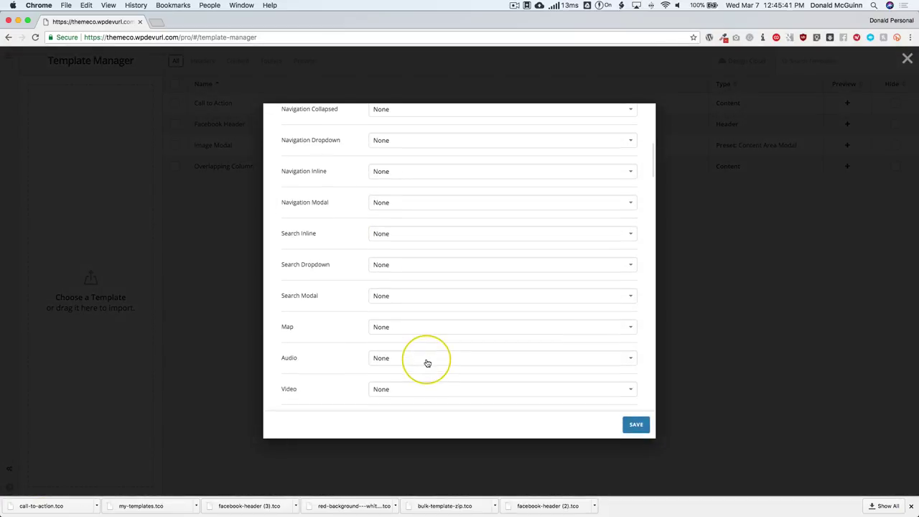
scroll(426, 362, "up", 10)
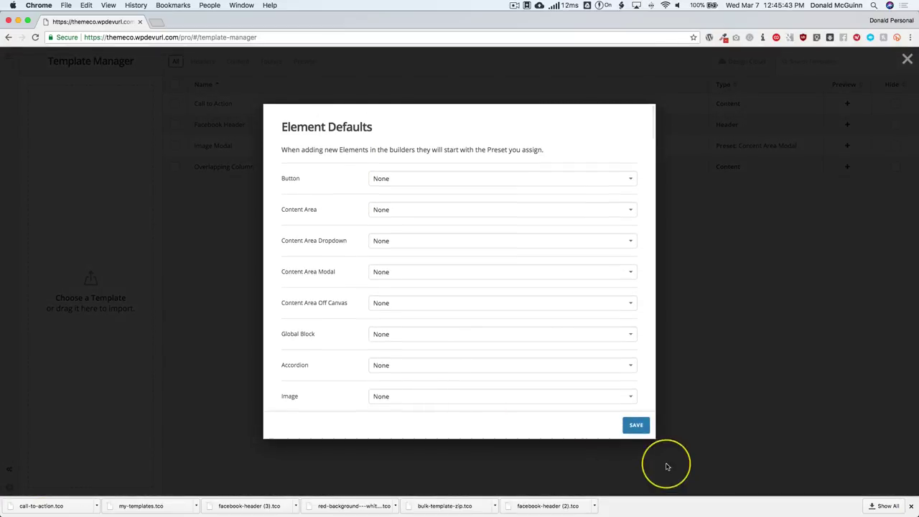
left_click(907, 58)
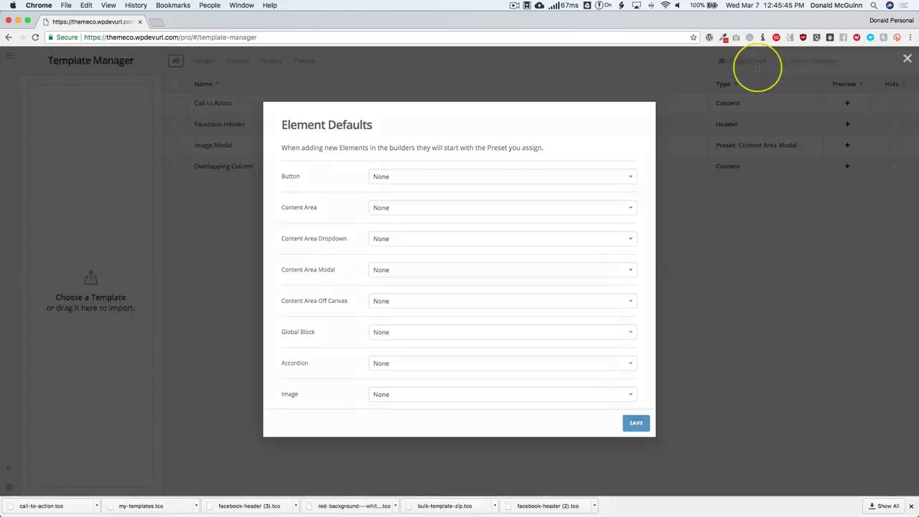
Step: Open the Templating page for editing in the content builder
left_click(9, 57)
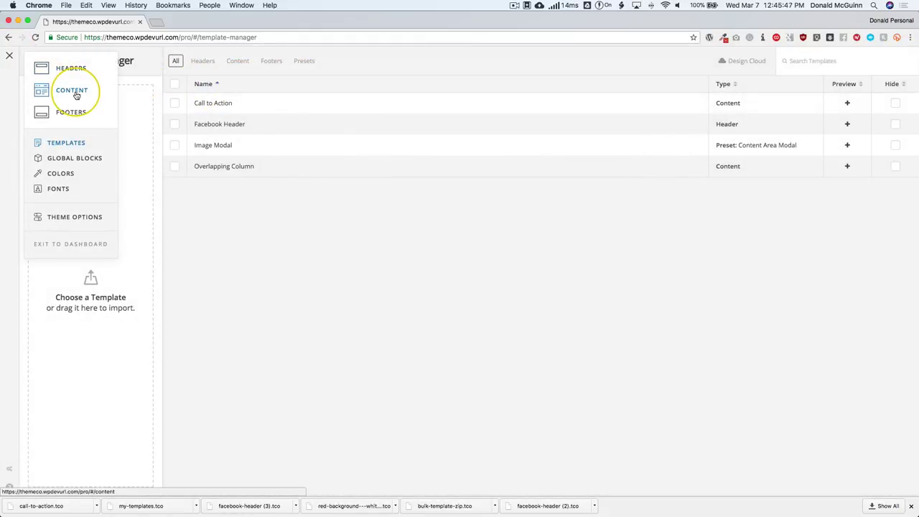
left_click(76, 95)
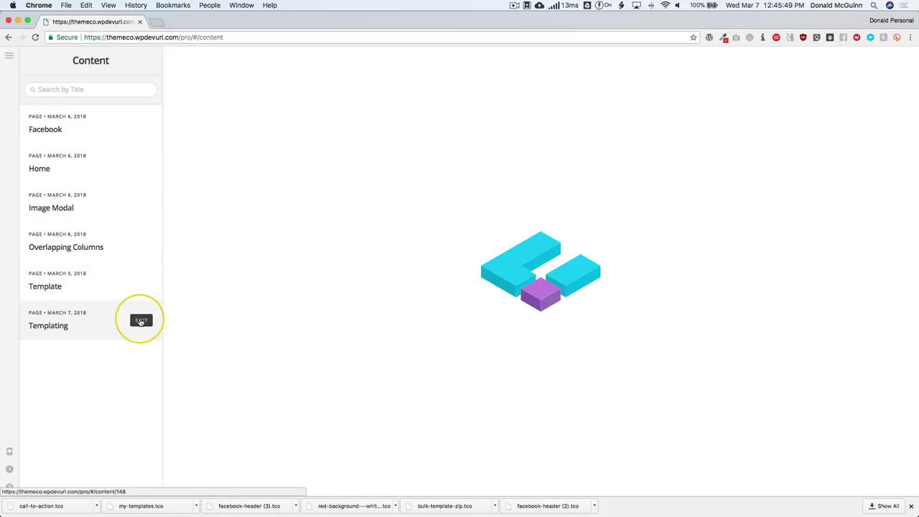
left_click(141, 321)
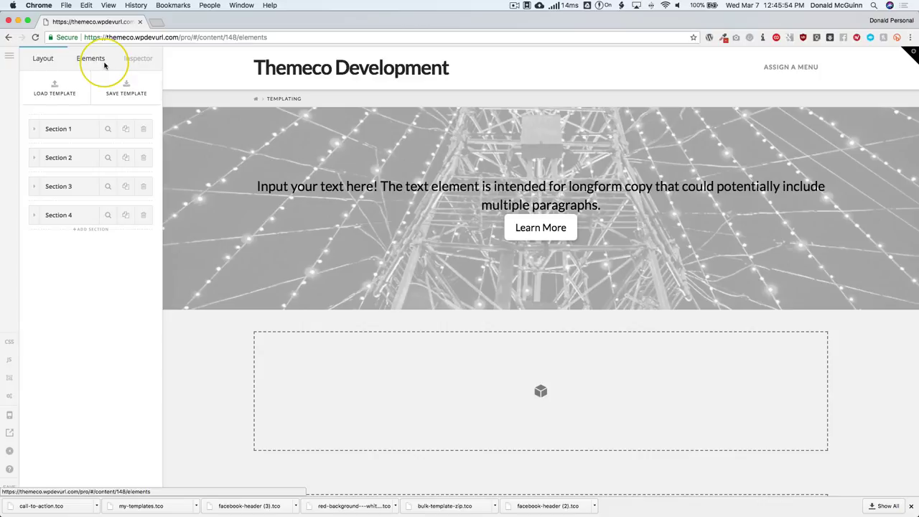
Step: Find the Accordion element, place it in the empty second section, and look through its settings
left_click(90, 60)
type("ac")
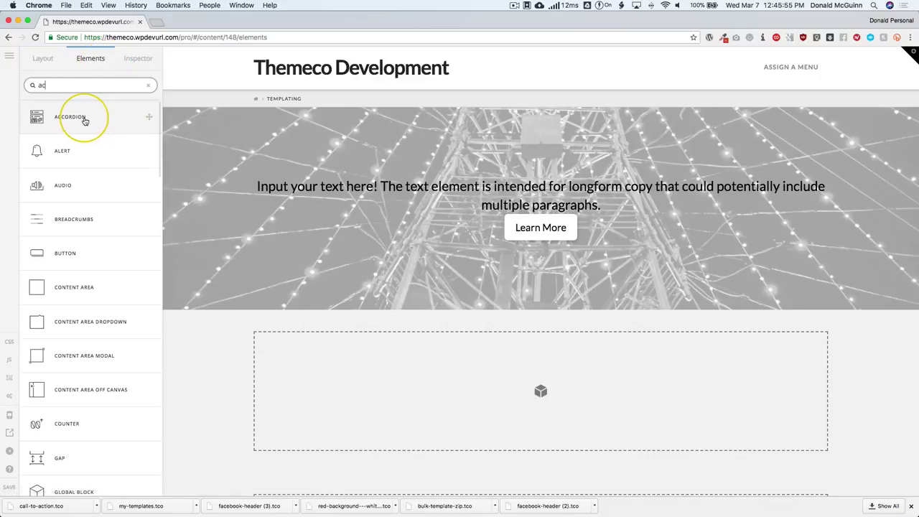
left_click_drag(86, 117, 367, 398)
scroll(359, 388, "down", 3)
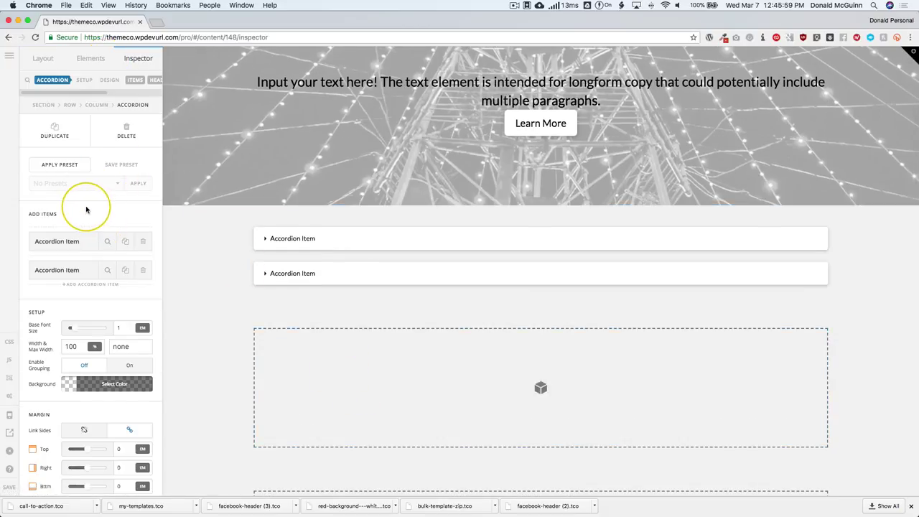
scroll(86, 209, "down", 5)
scroll(82, 206, "up", 5)
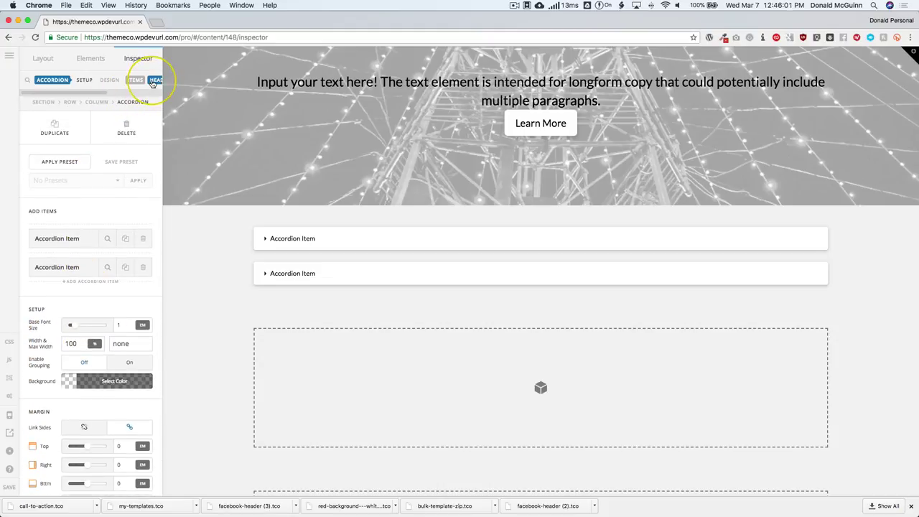
Step: Set the base background color of the accordion's header to a strong red
left_click(153, 81)
left_click(91, 286)
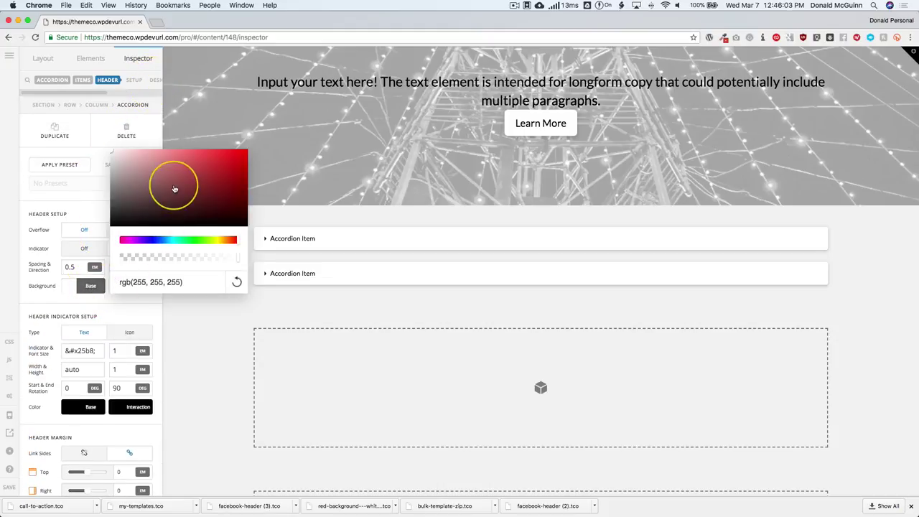
left_click(230, 165)
left_click(92, 320)
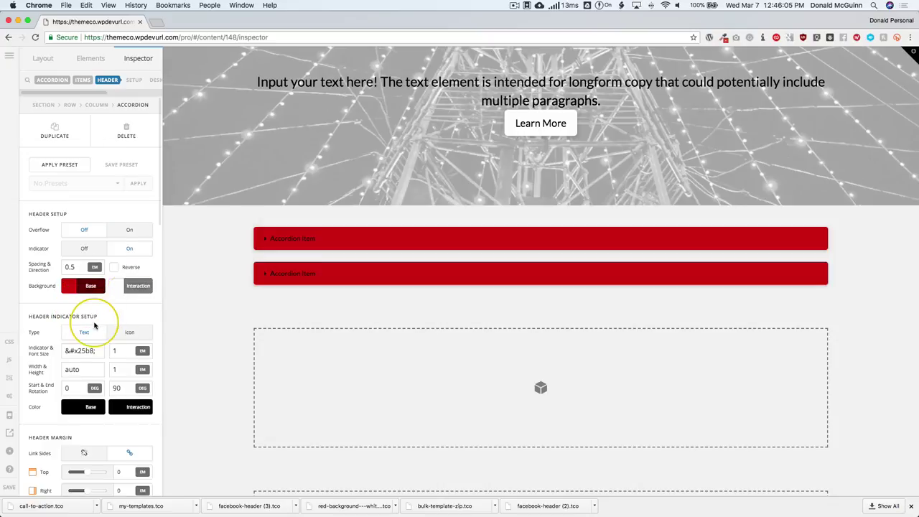
Step: Set the base text color of the accordion's header to white, rgb(255, 255, 255)
scroll(92, 323, "down", 10)
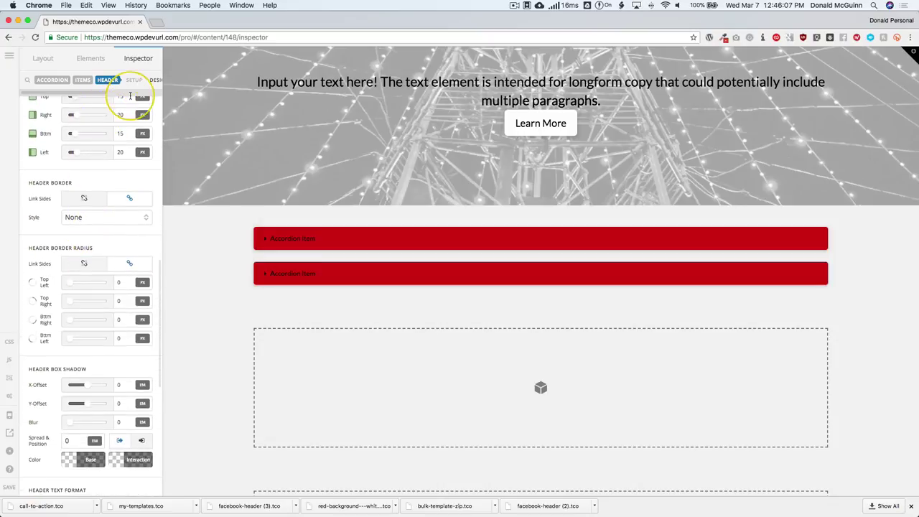
scroll(81, 79, "right", 3)
scroll(87, 155, "down", 5)
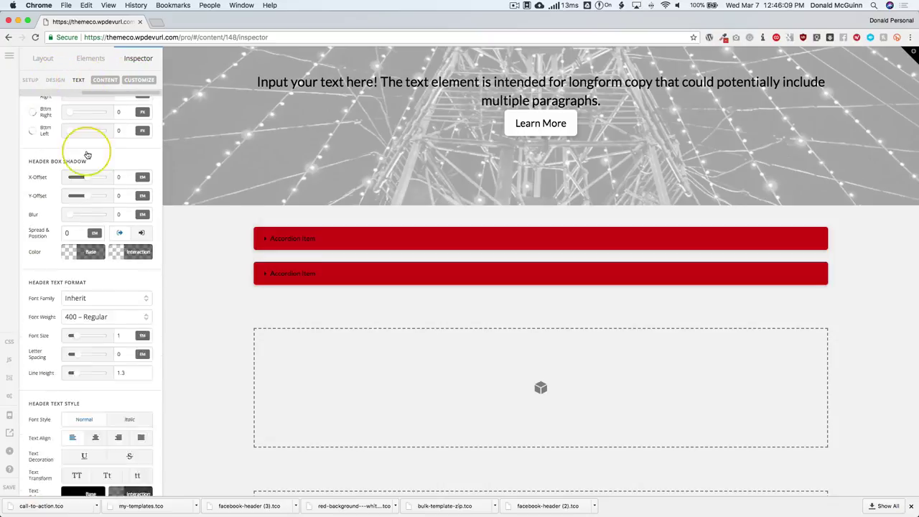
scroll(86, 155, "down", 3)
left_click(91, 375)
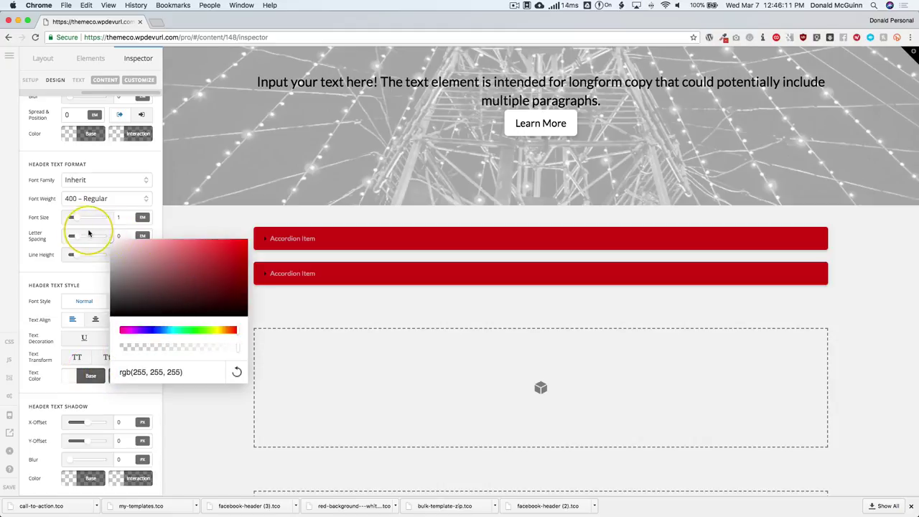
left_click(99, 269)
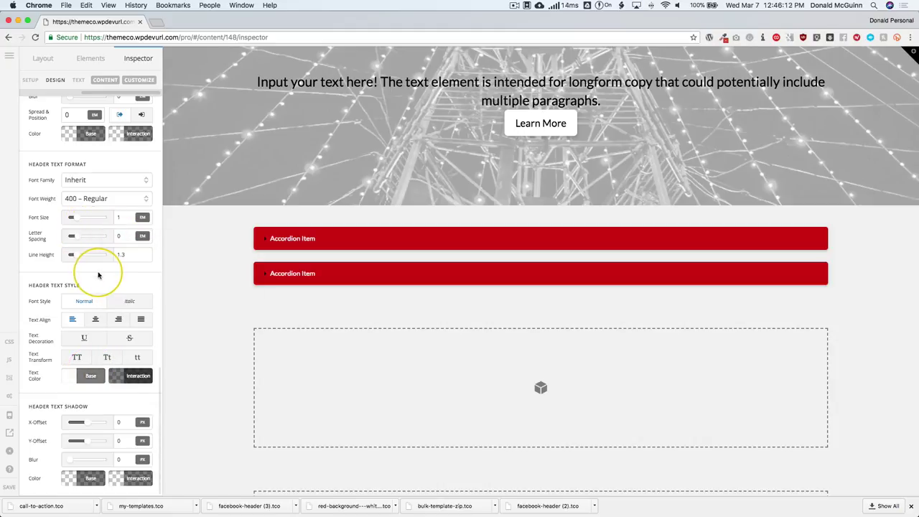
Step: Save the whole accordion's styling as a preset named "Red Background - White Text" and save the page
left_click(332, 242)
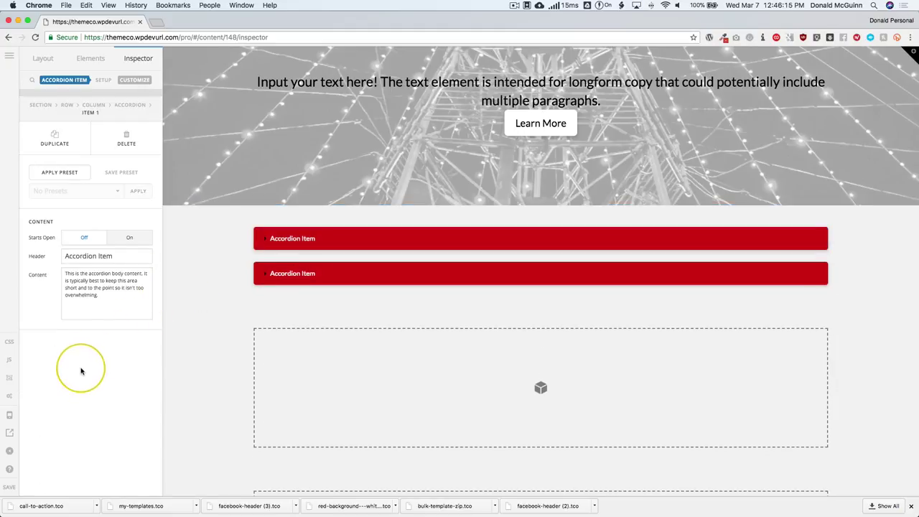
left_click(129, 106)
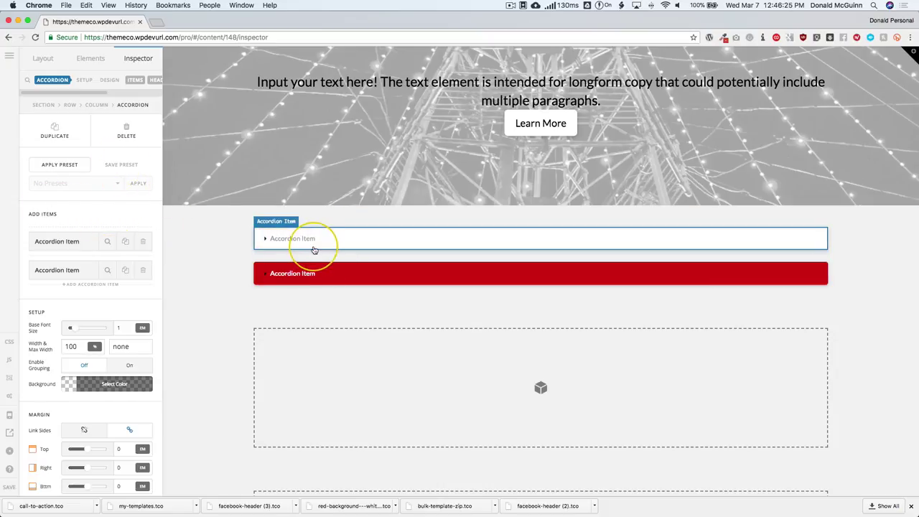
left_click(120, 165)
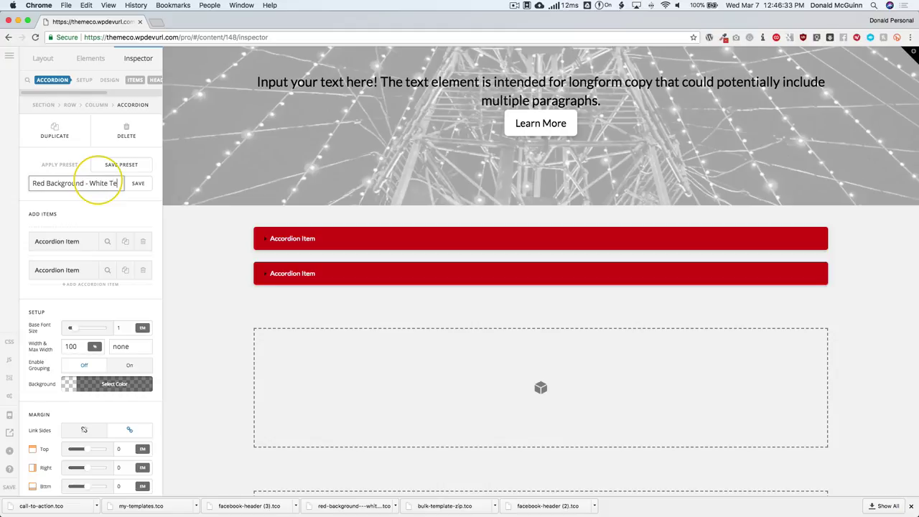
left_click(140, 186)
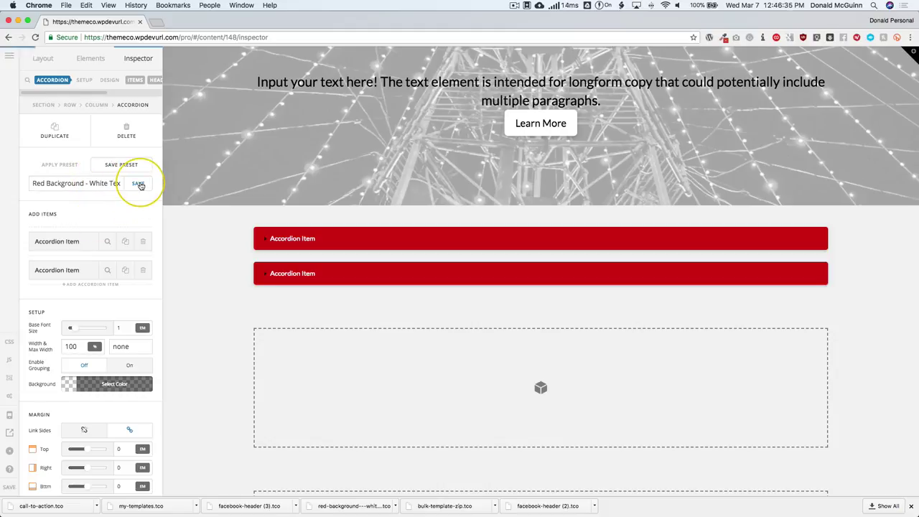
left_click(9, 488)
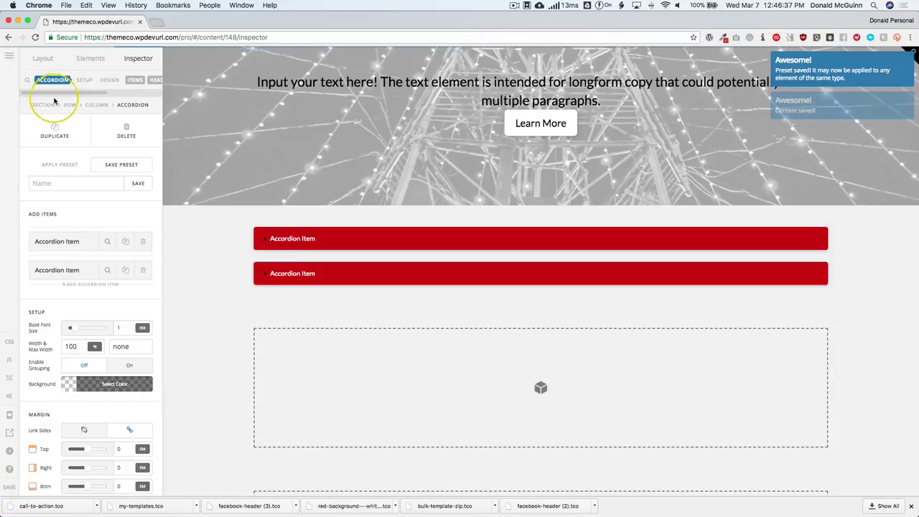
Step: Examine the new accordion preset's name and type in the Template Manager, sorting the list by type and back by name
left_click(10, 55)
left_click(63, 143)
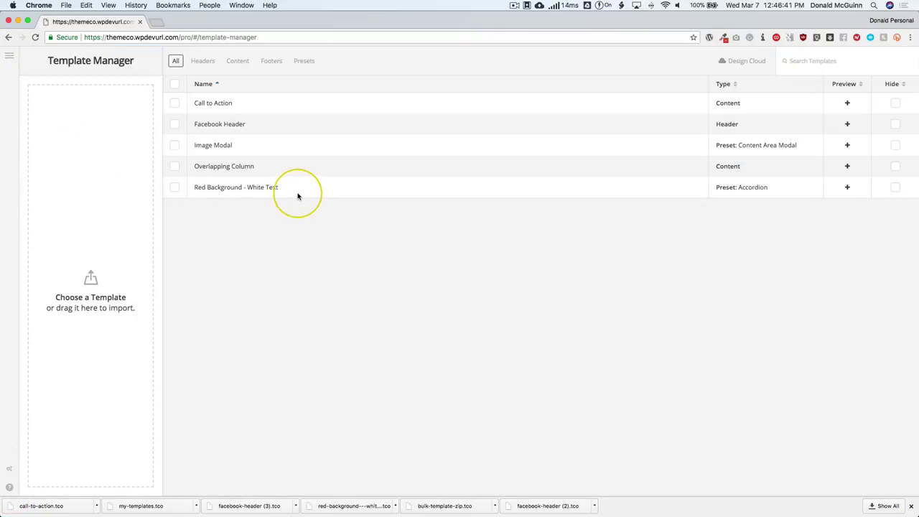
left_click_drag(296, 193, 201, 189)
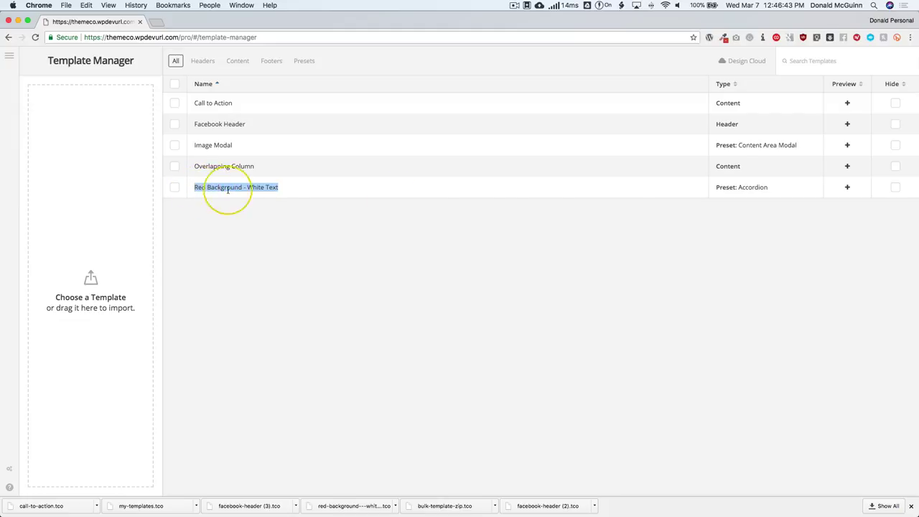
left_click_drag(762, 189, 724, 188)
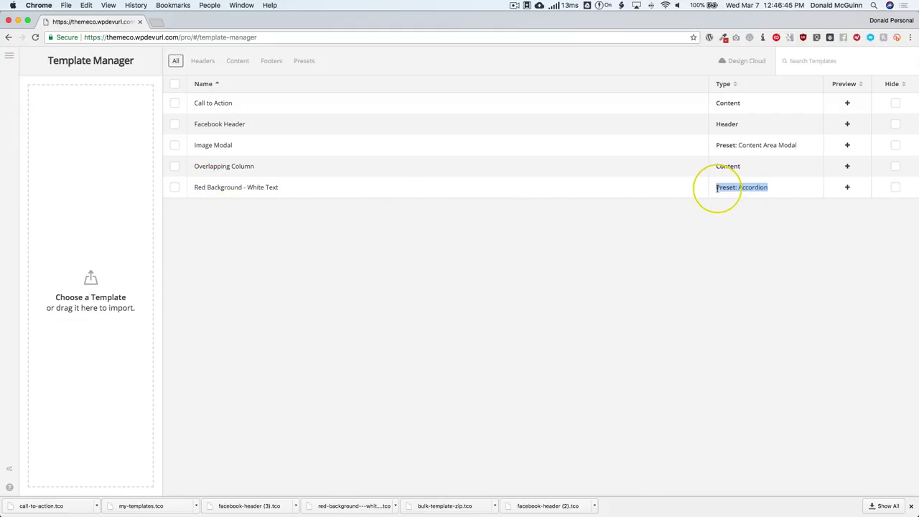
left_click(712, 235)
left_click(739, 87)
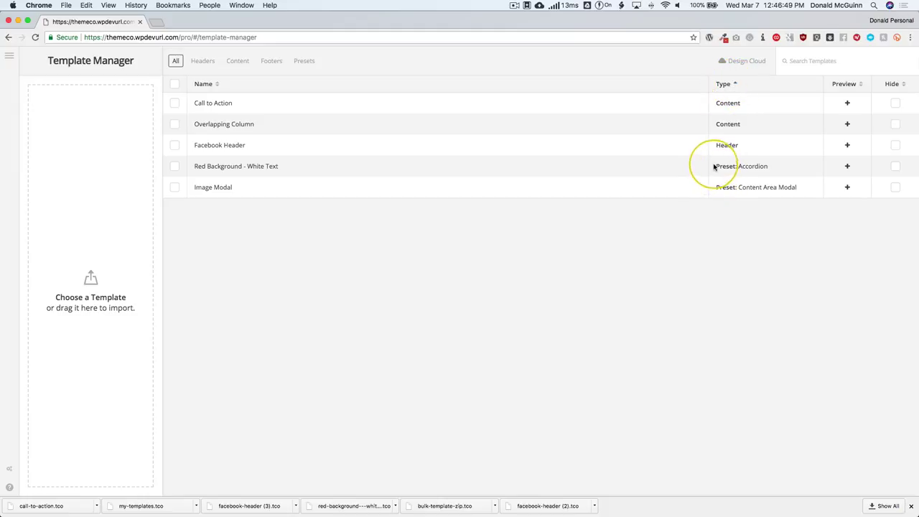
left_click_drag(717, 165, 796, 186)
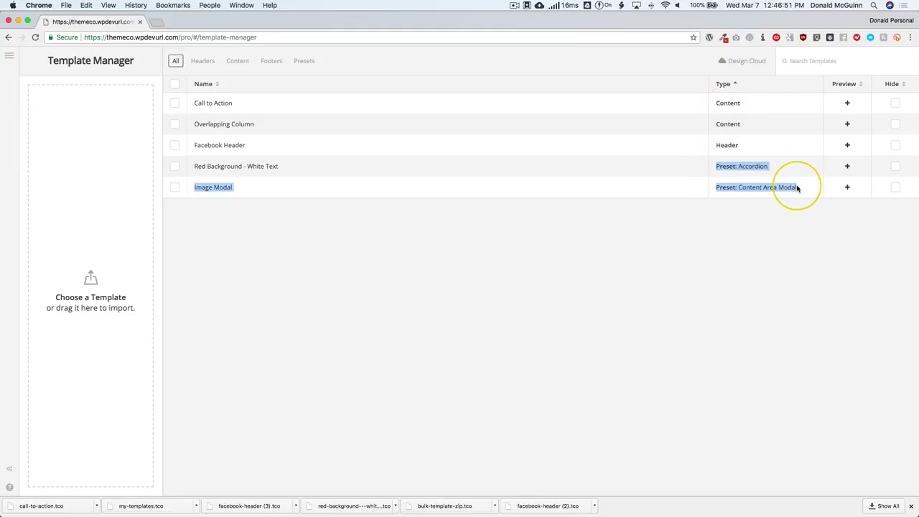
left_click(637, 250)
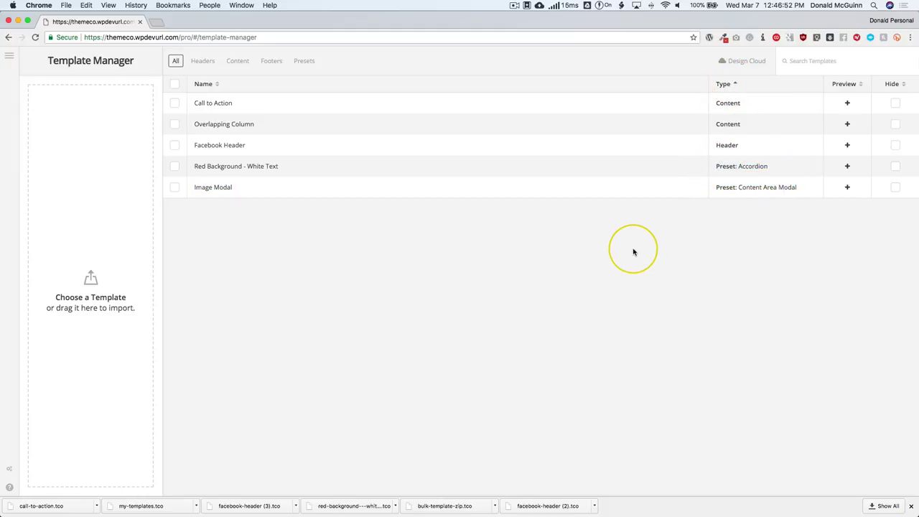
left_click(568, 88)
left_click(11, 55)
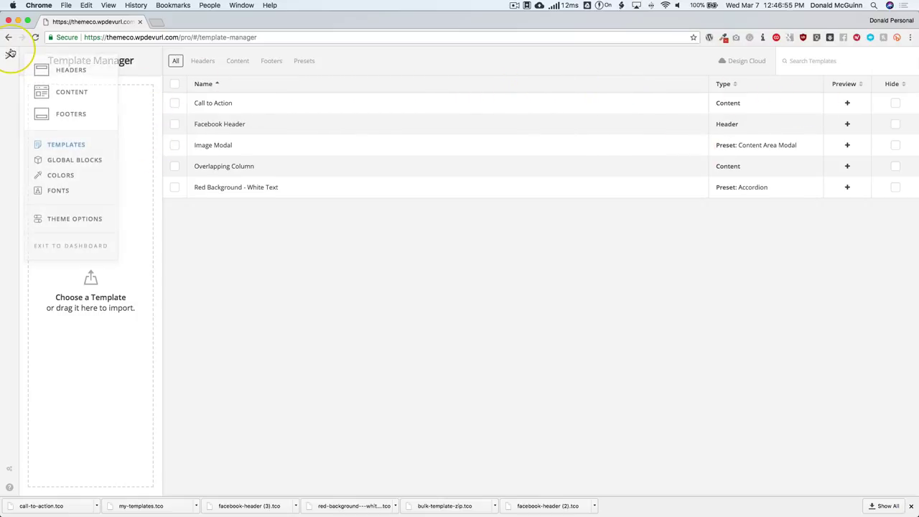
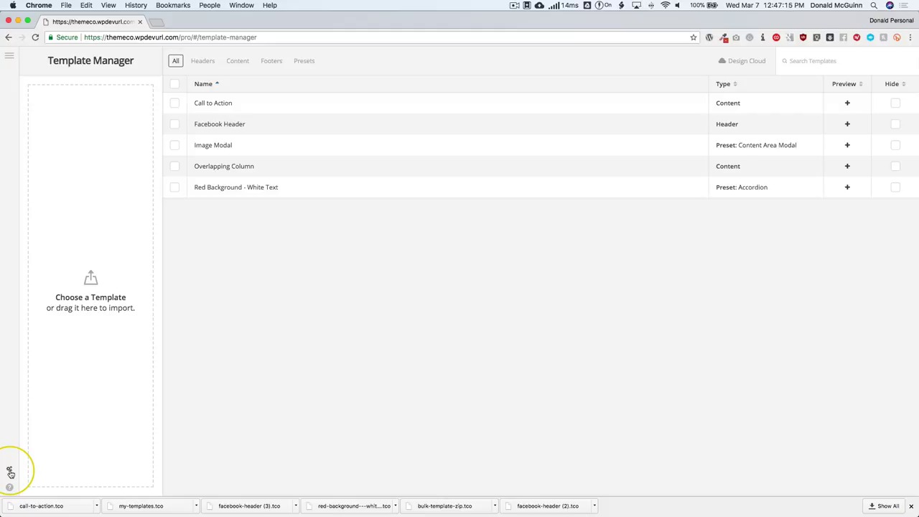
Step: Assign the "Red Background - White Text" preset as the Accordion default in Element Defaults, save it and close the dialog
left_click(10, 473)
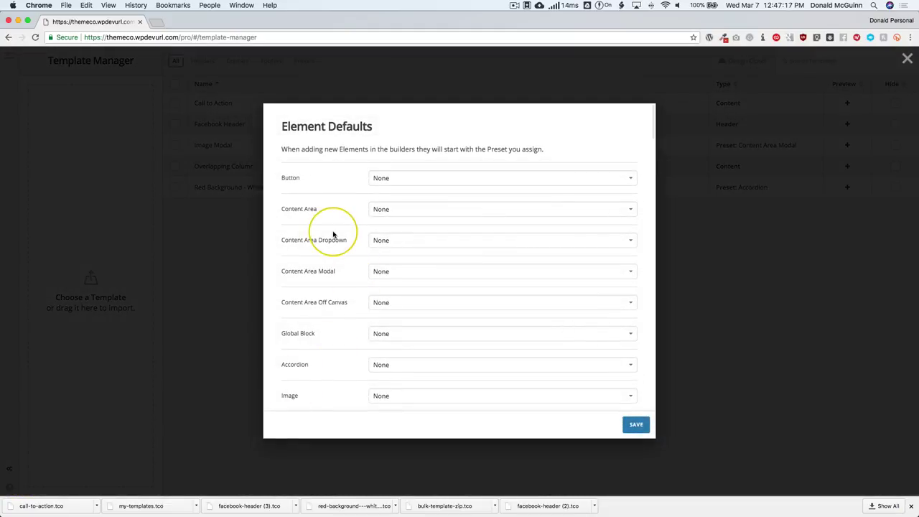
scroll(357, 184, "down", 10)
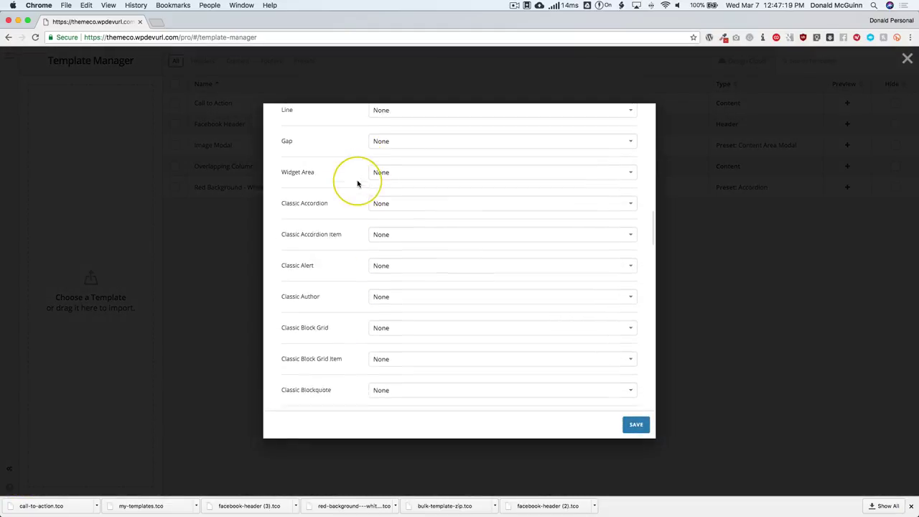
scroll(357, 184, "down", 1)
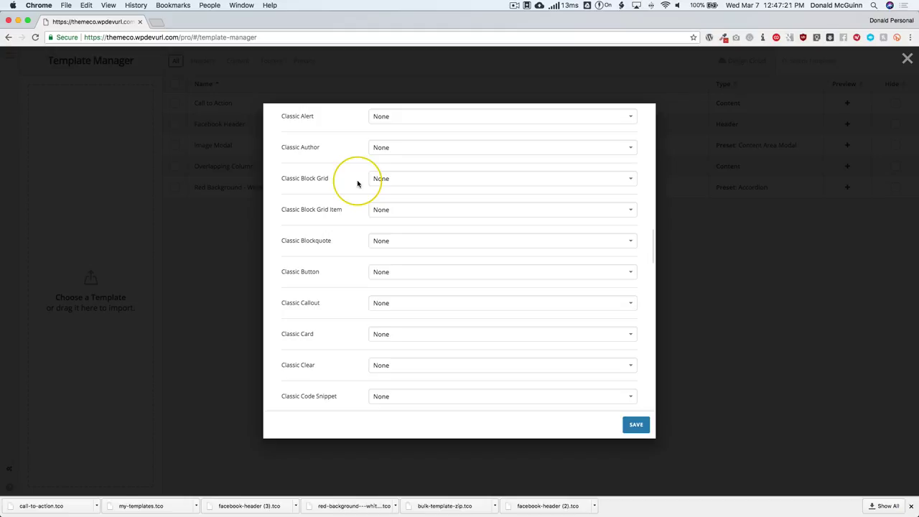
scroll(358, 184, "up", 10)
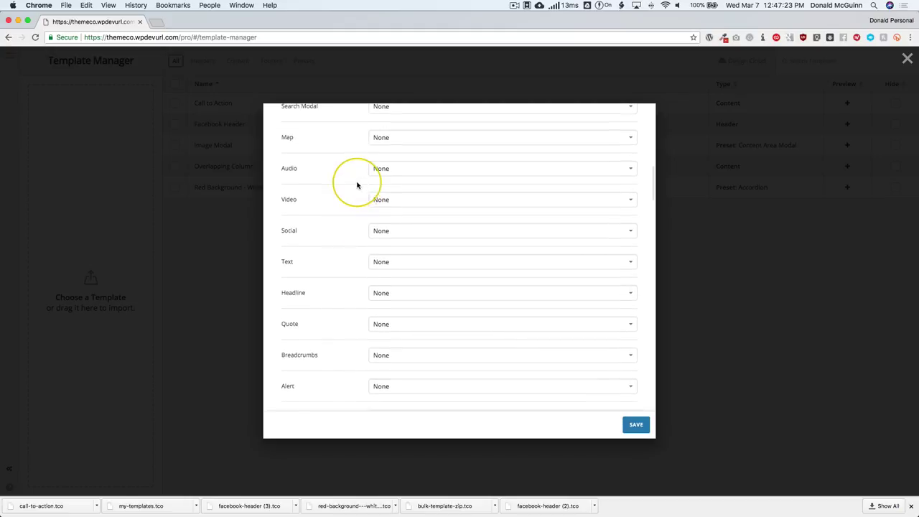
scroll(358, 184, "up", 8)
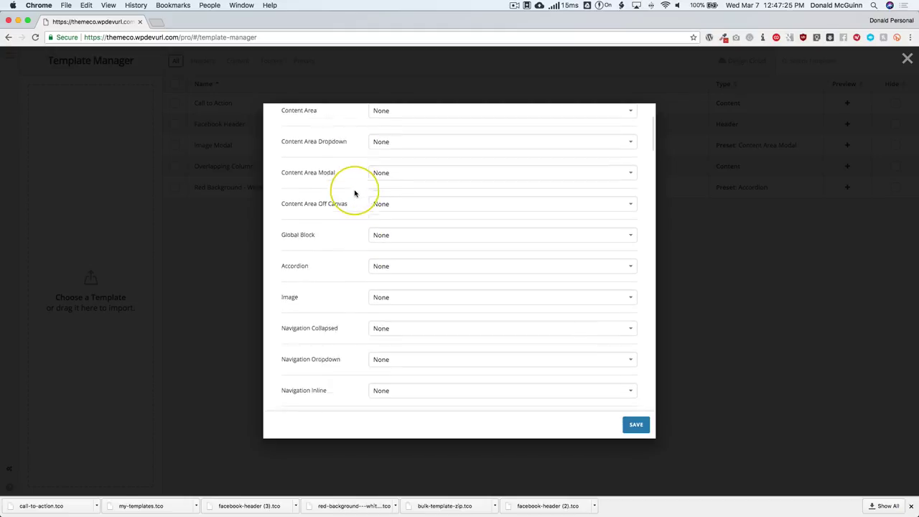
left_click(388, 236)
left_click(389, 260)
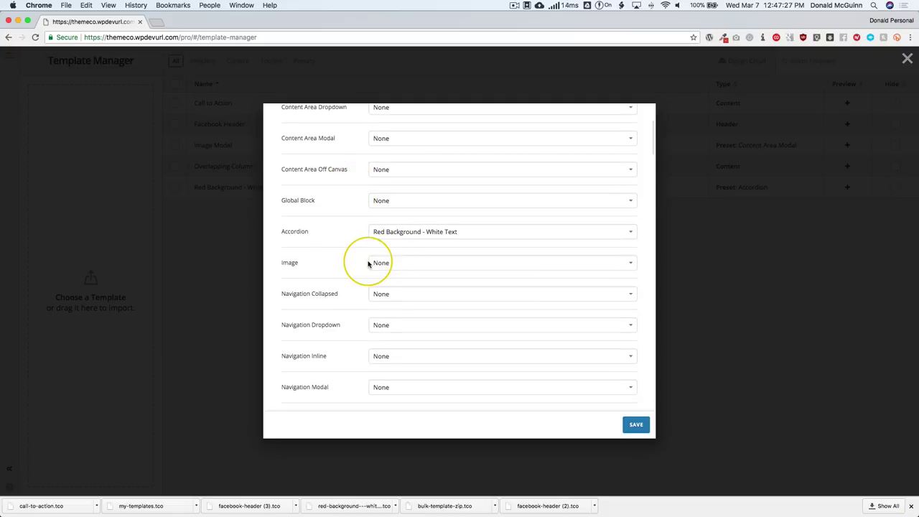
left_click(635, 425)
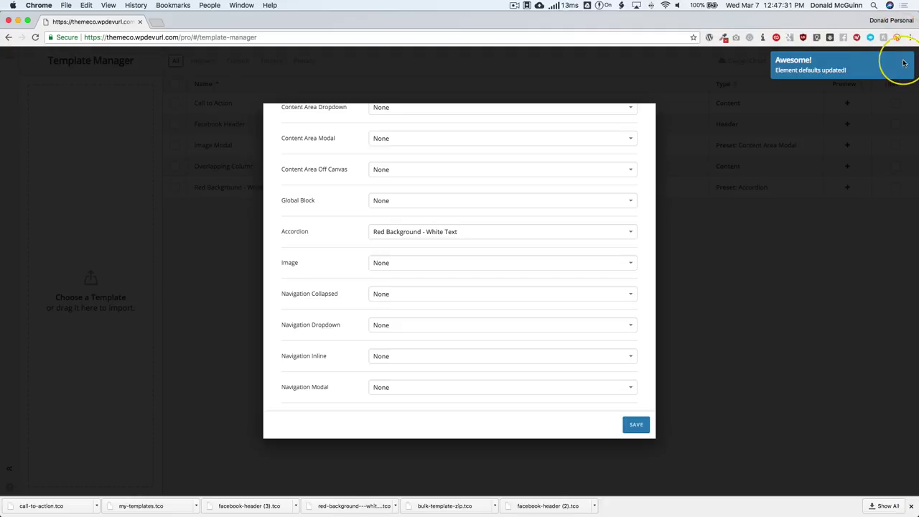
left_click(908, 59)
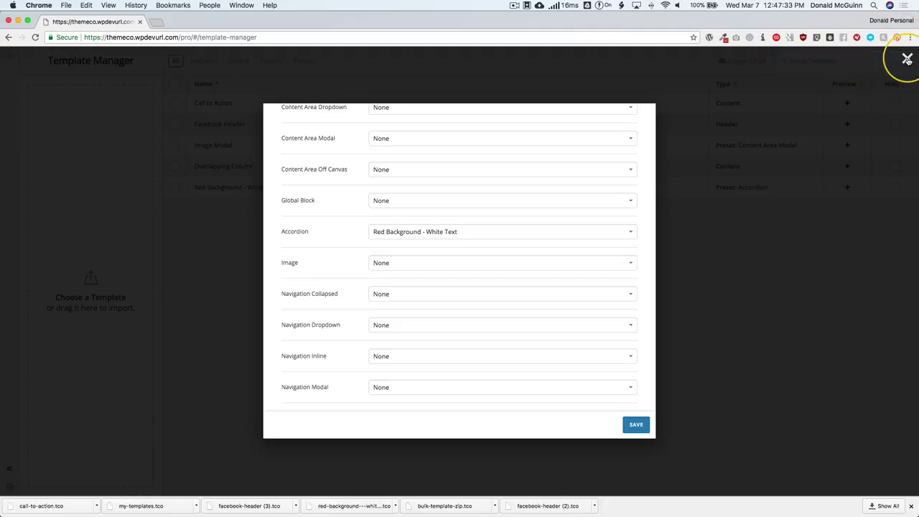
left_click(907, 59)
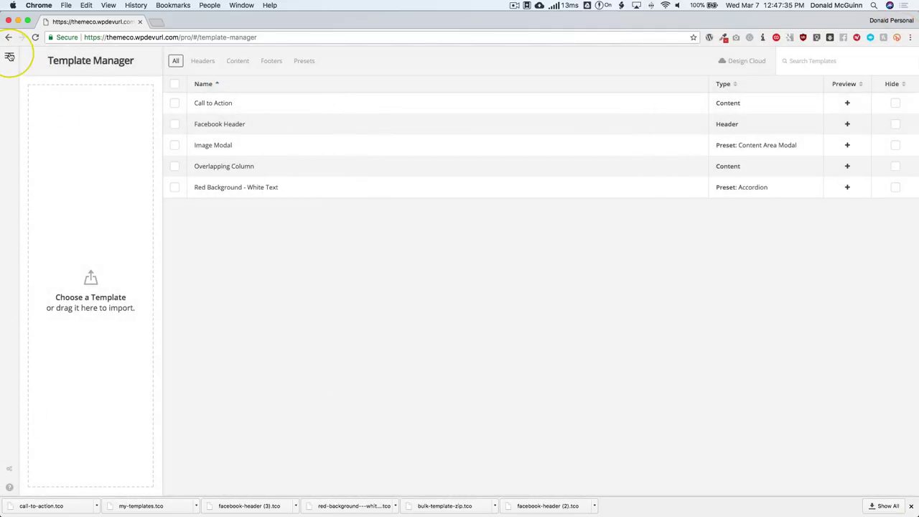
Step: Reopen the Templating page for editing in the content builder
left_click(9, 56)
left_click(78, 90)
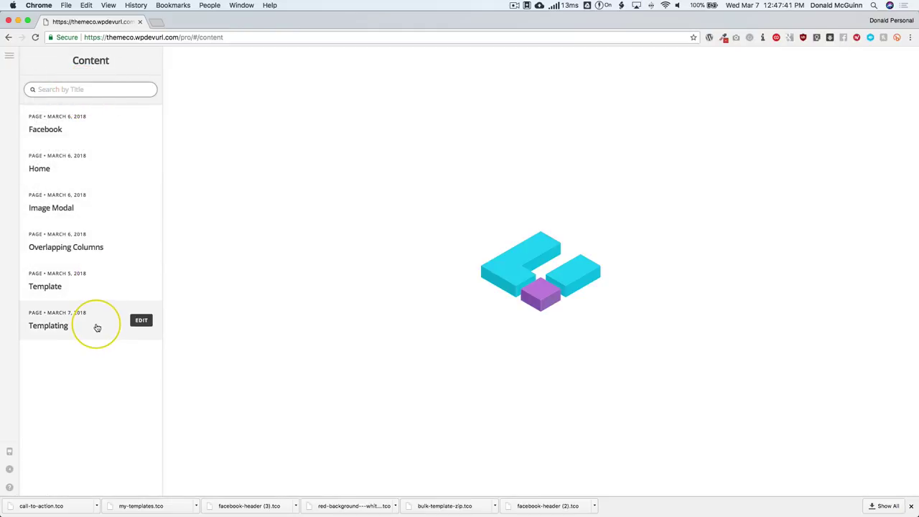
left_click(140, 320)
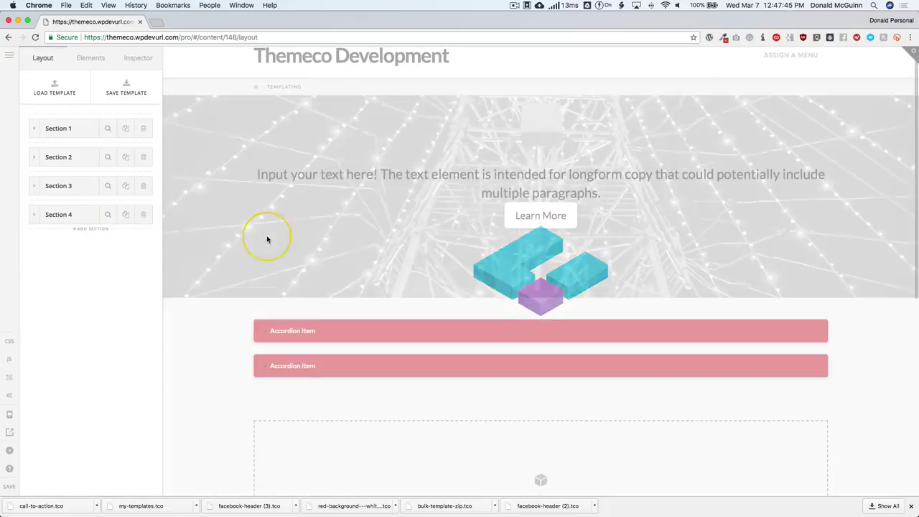
Step: Place a new Accordion element in the empty third section and save the page
scroll(264, 237, "down", 4)
left_click(106, 58)
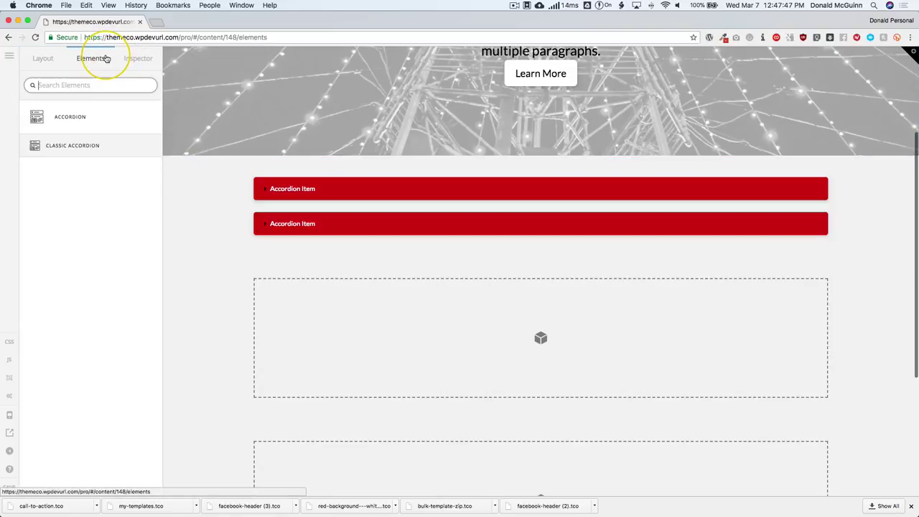
type("a")
left_click_drag(72, 117, 376, 333)
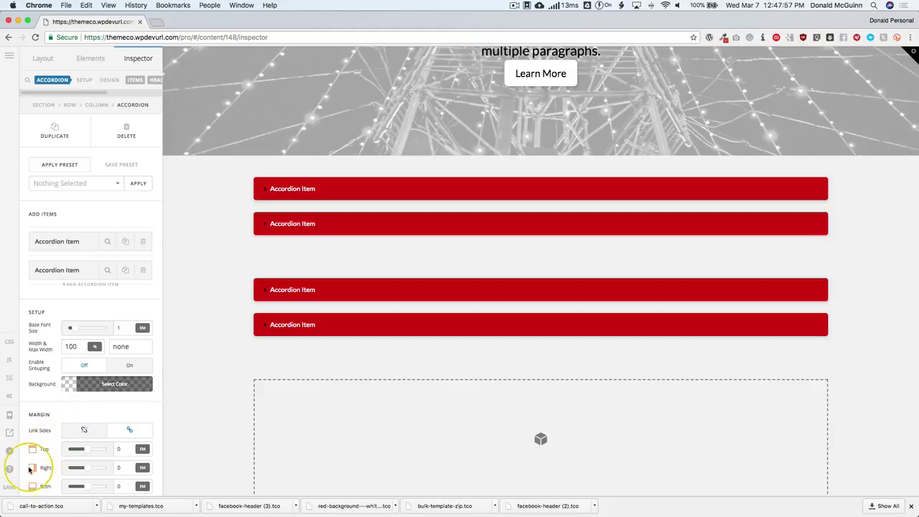
left_click(10, 488)
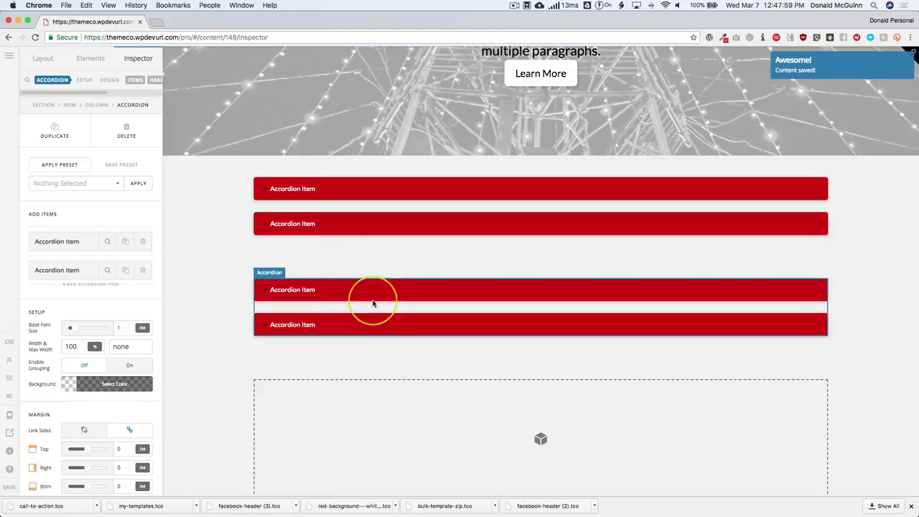
Step: Return to the Template Manager and locate the "Red Background - White Text" preset in the list
left_click(10, 56)
left_click(58, 144)
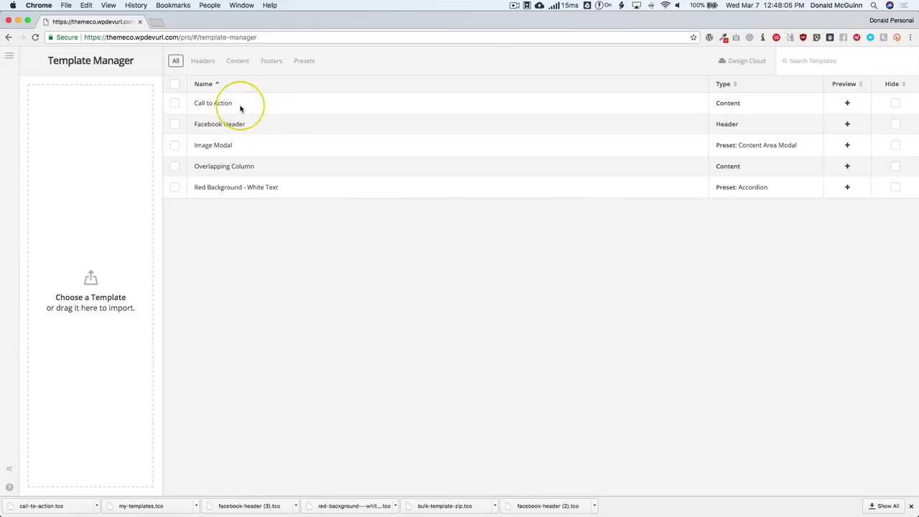
left_click_drag(195, 188, 297, 192)
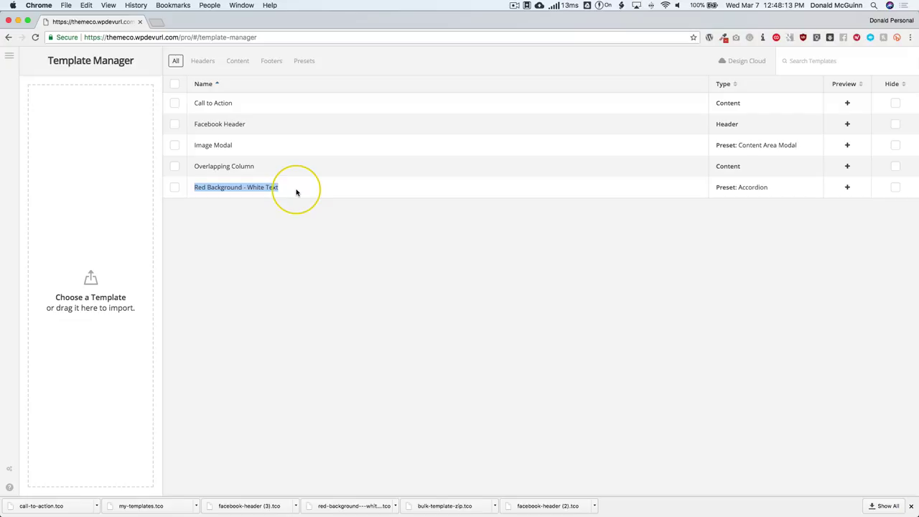
Step: Delete the "Red Background - White Text" Accordion preset from the Template Manager and confirm the deletion
left_click(261, 219)
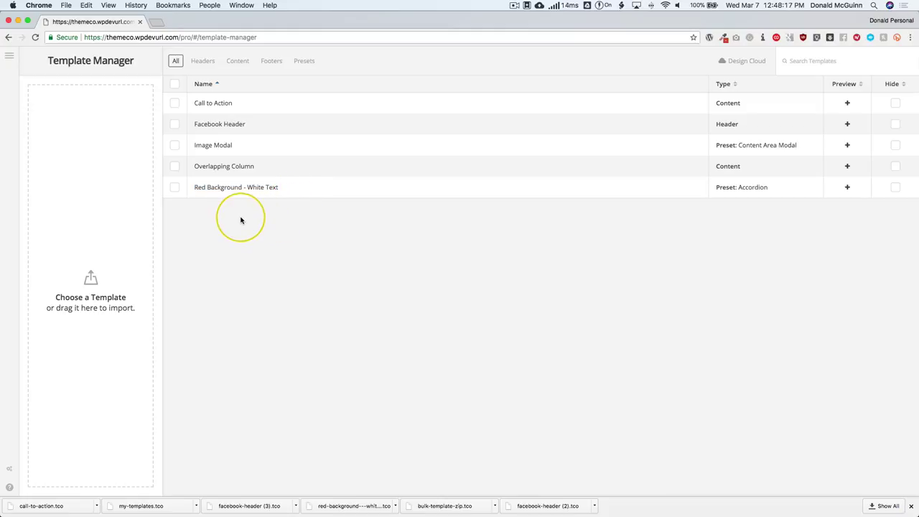
left_click_drag(277, 187, 194, 188)
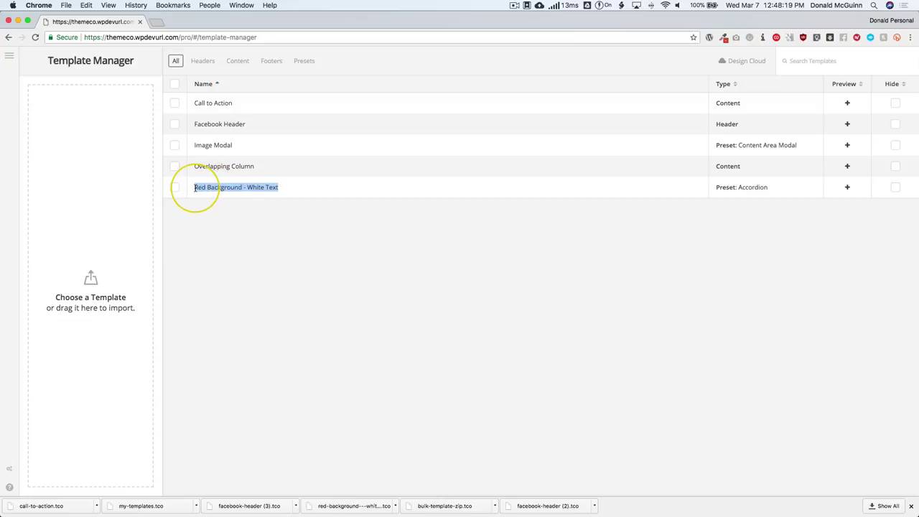
left_click(185, 188)
left_click(177, 188)
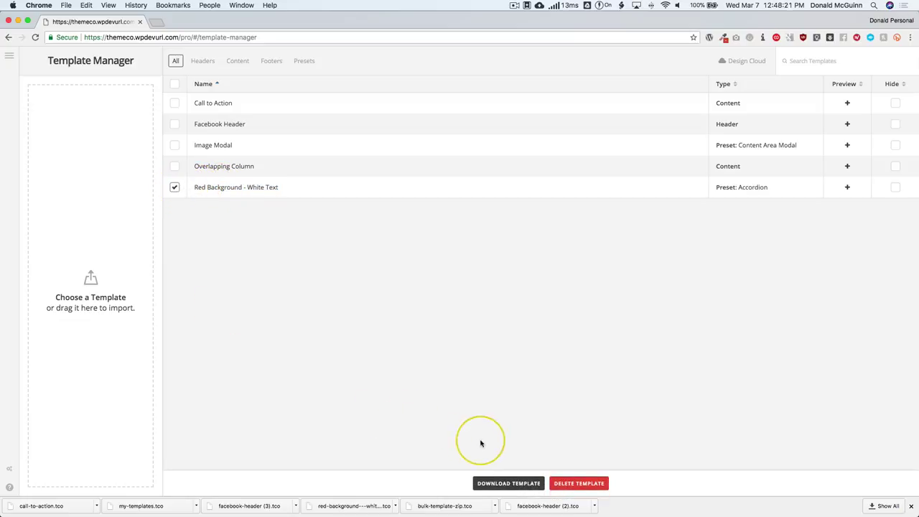
left_click(559, 485)
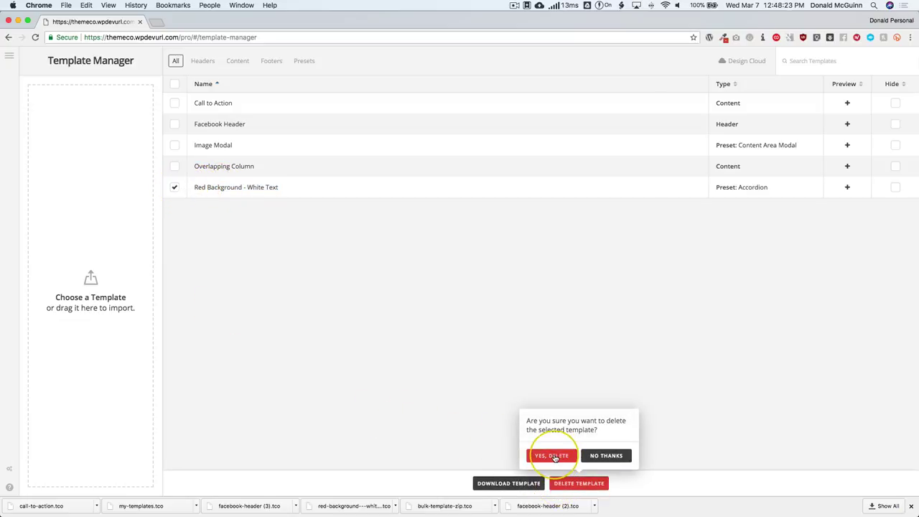
left_click(555, 456)
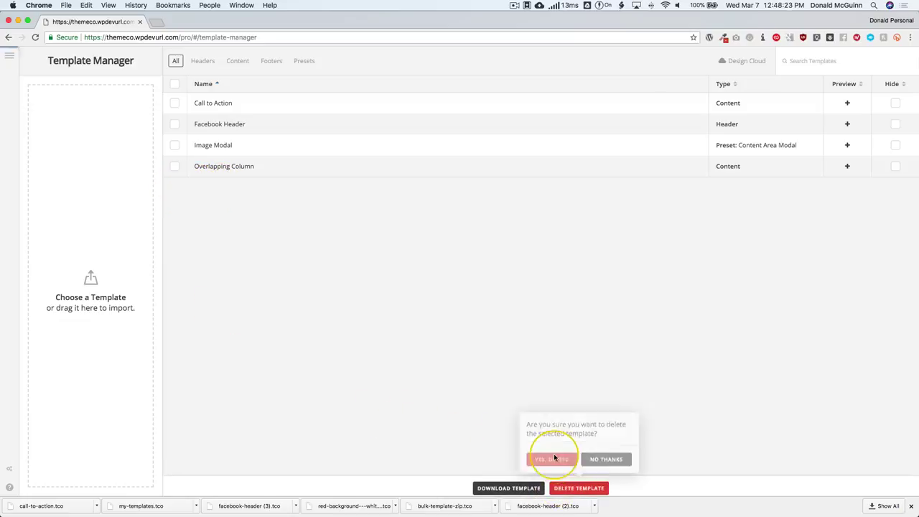
Step: Set the Accordion entry in Element Defaults to None, save the defaults and close the dialog
left_click(10, 470)
scroll(329, 316, "down", 5)
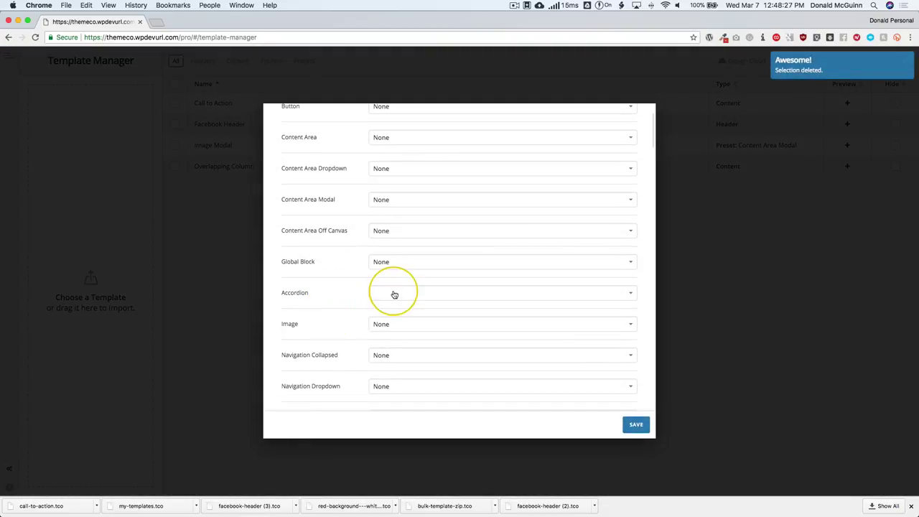
left_click(394, 291)
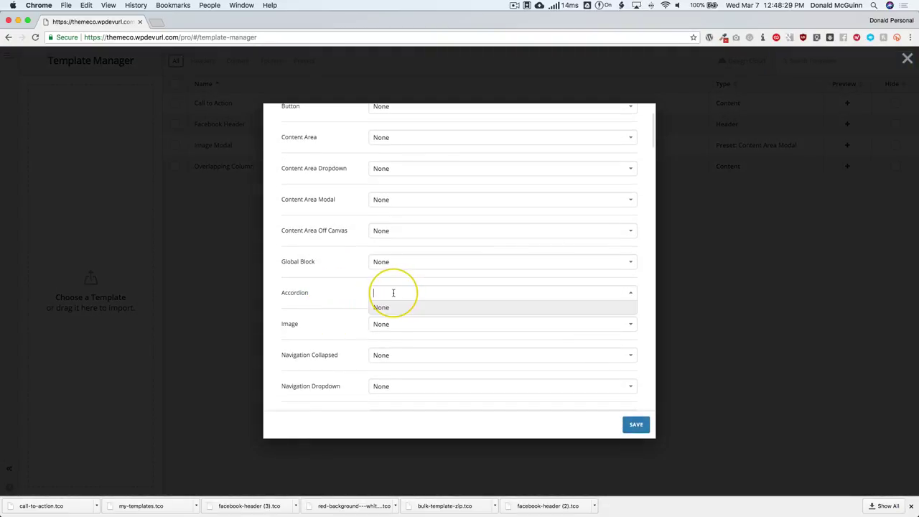
left_click(381, 307)
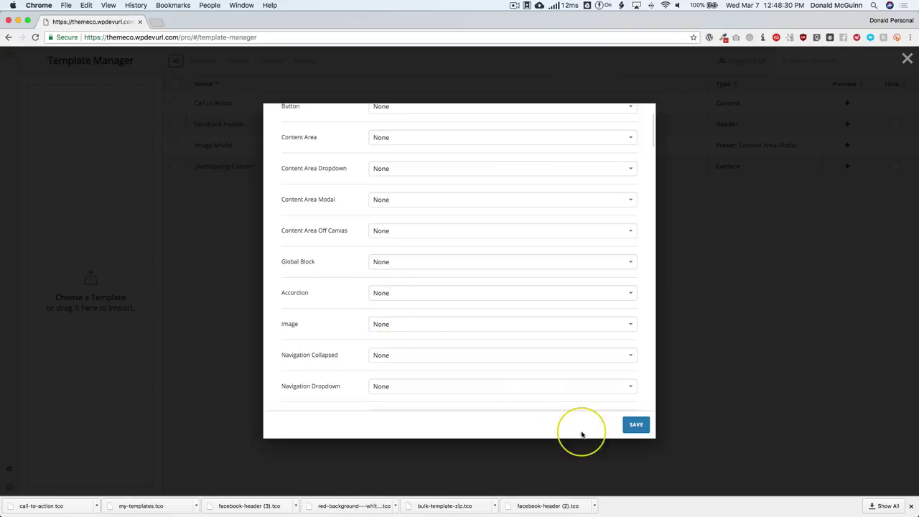
left_click(635, 424)
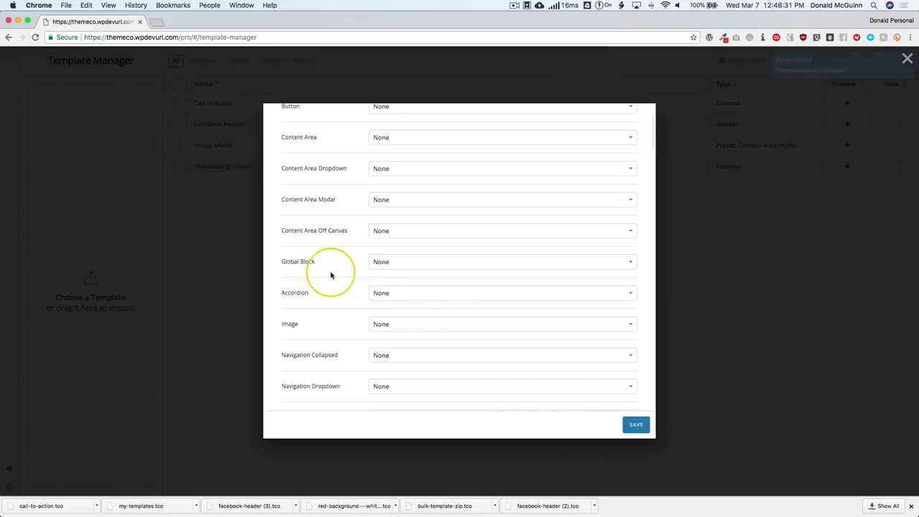
left_click(907, 59)
Step: Open the Templating page for editing from the content list
left_click(9, 55)
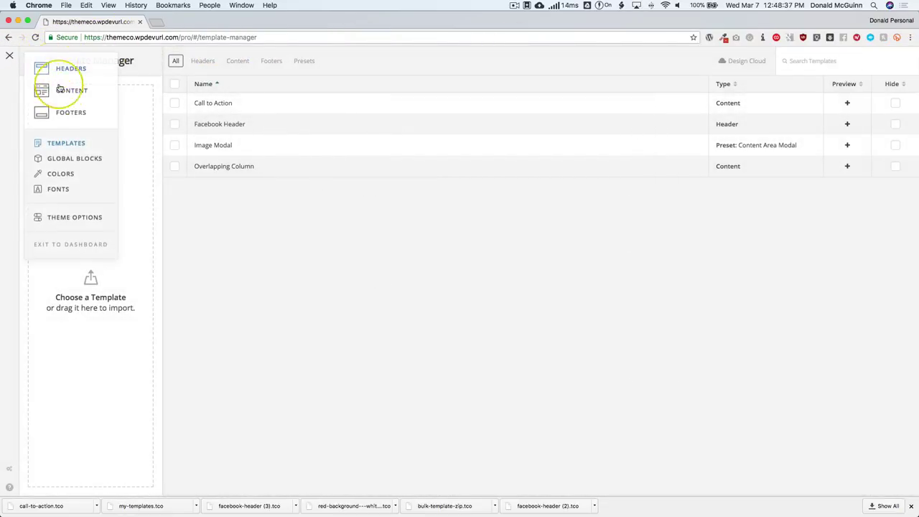
left_click(62, 92)
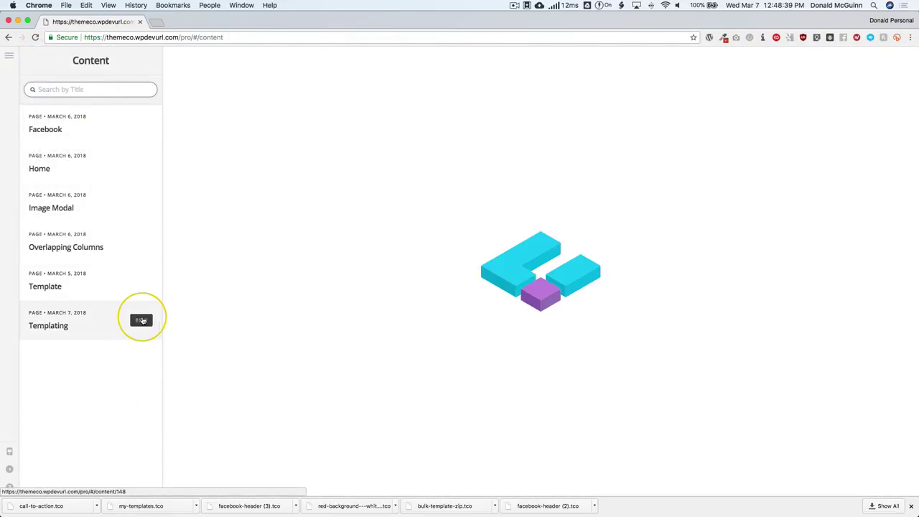
left_click(142, 321)
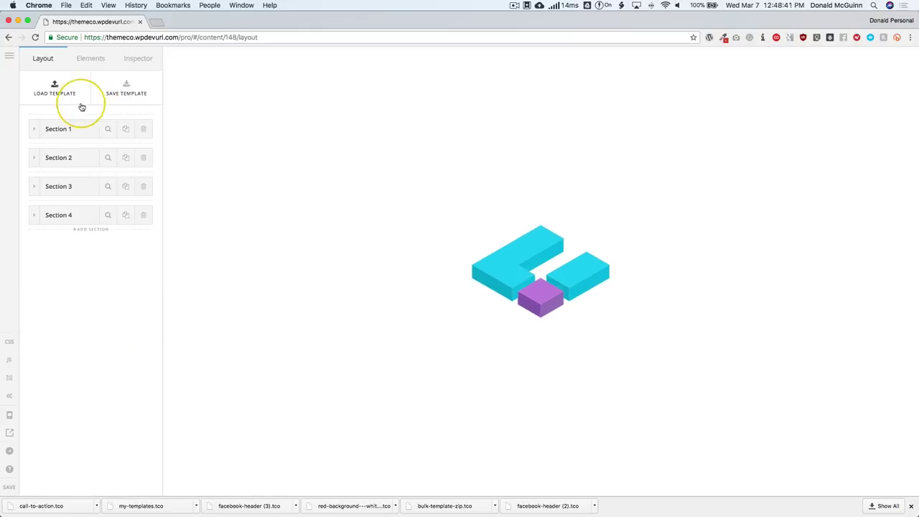
Step: Place a new Accordion element directly below the first red accordion and save the page
left_click(103, 64)
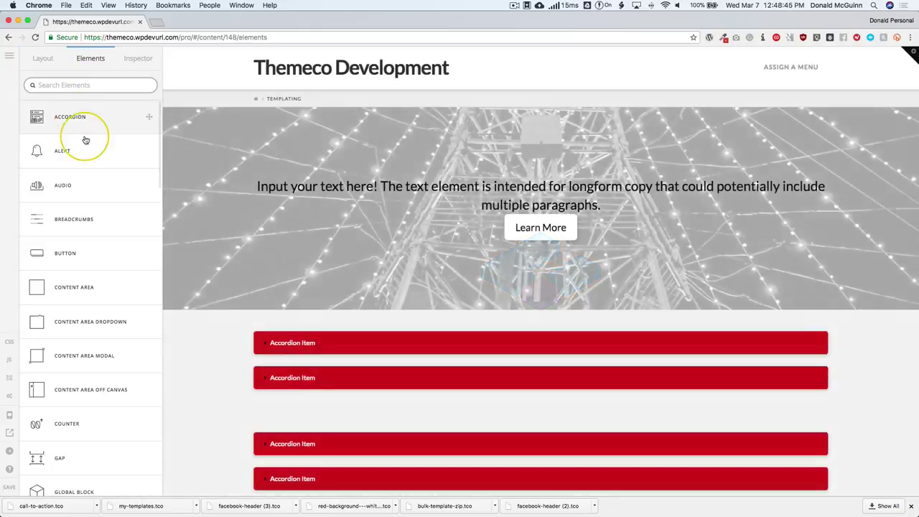
mouse_move(85, 140)
left_mouse_down()
mouse_move(365, 379)
mouse_move(371, 395)
left_mouse_up()
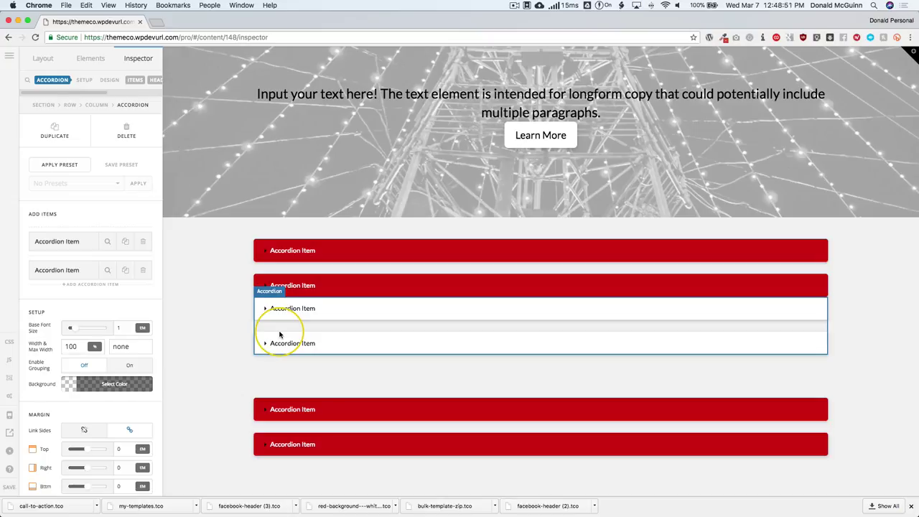
left_click(9, 487)
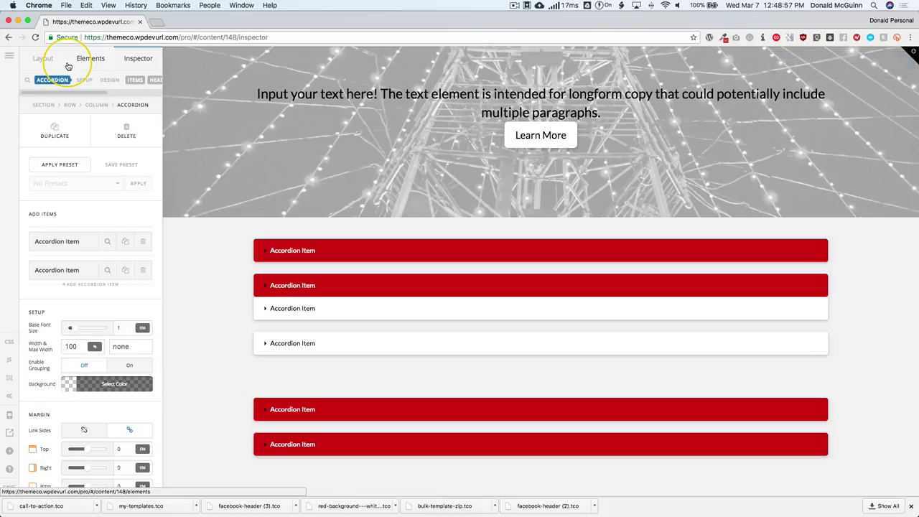
Step: Return to the Template Manager and look over the Overlapping Column template in the list
left_click(44, 58)
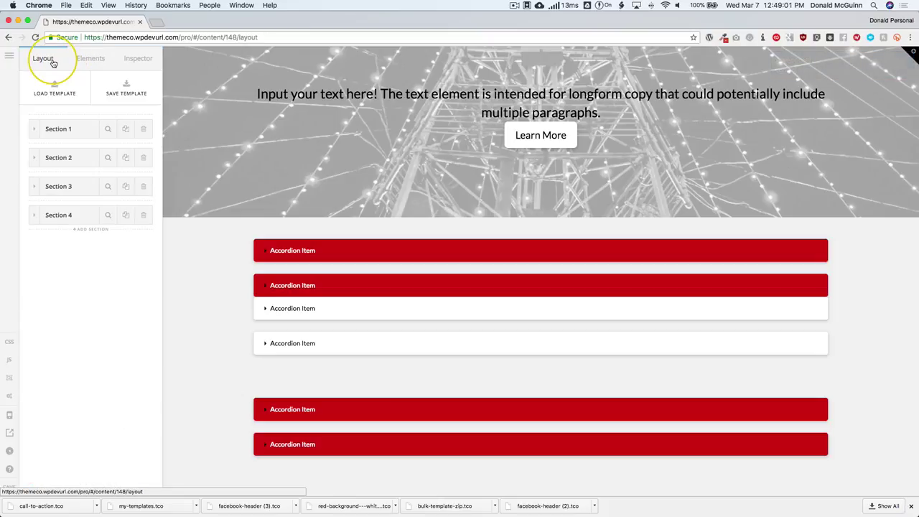
left_click(9, 55)
left_click(58, 145)
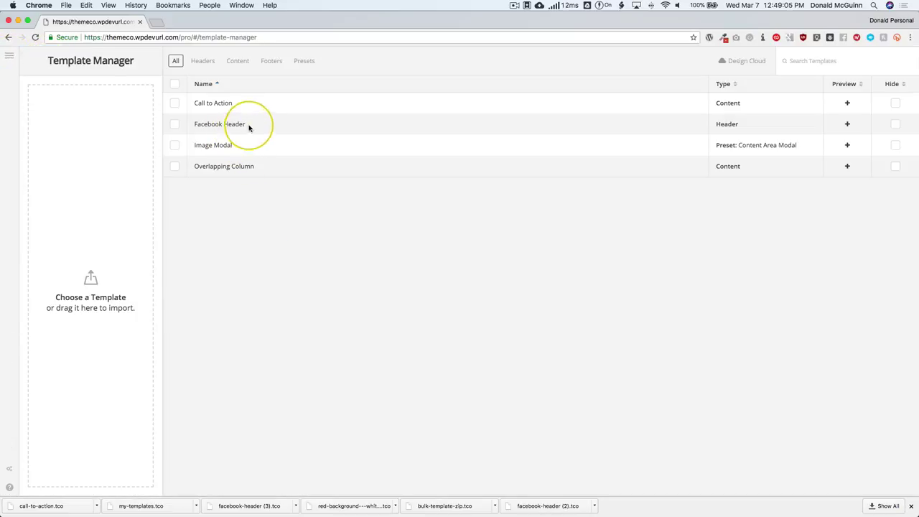
left_click_drag(261, 168, 194, 170)
left_click(135, 143)
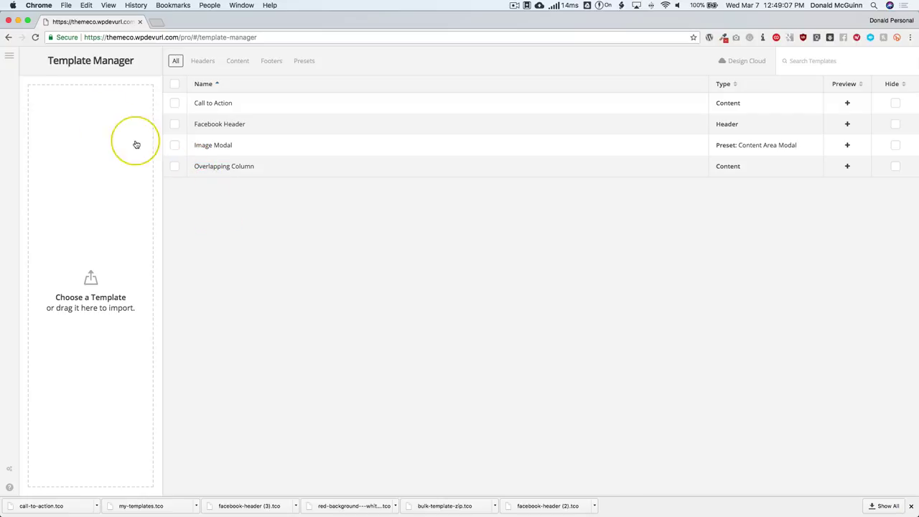
Step: Go back to the content list and reopen the Templating page in the builder
left_click(8, 56)
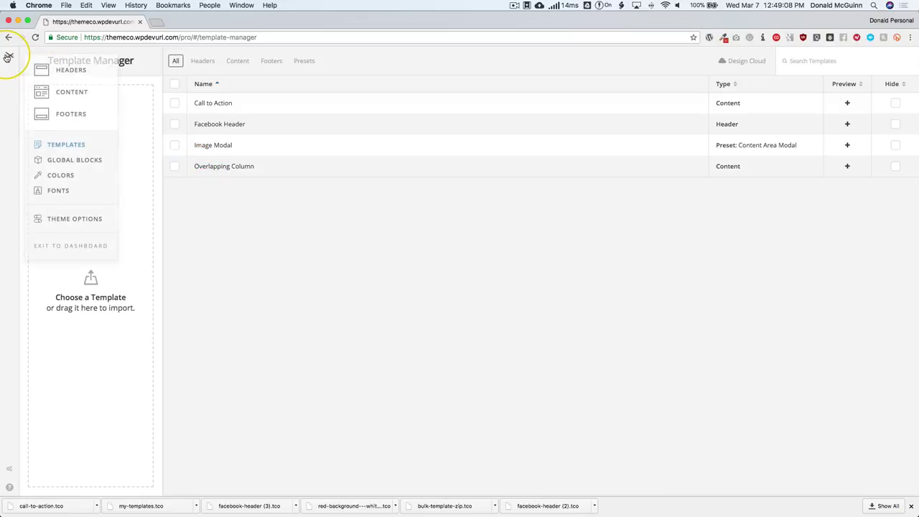
left_click(71, 92)
left_click(140, 320)
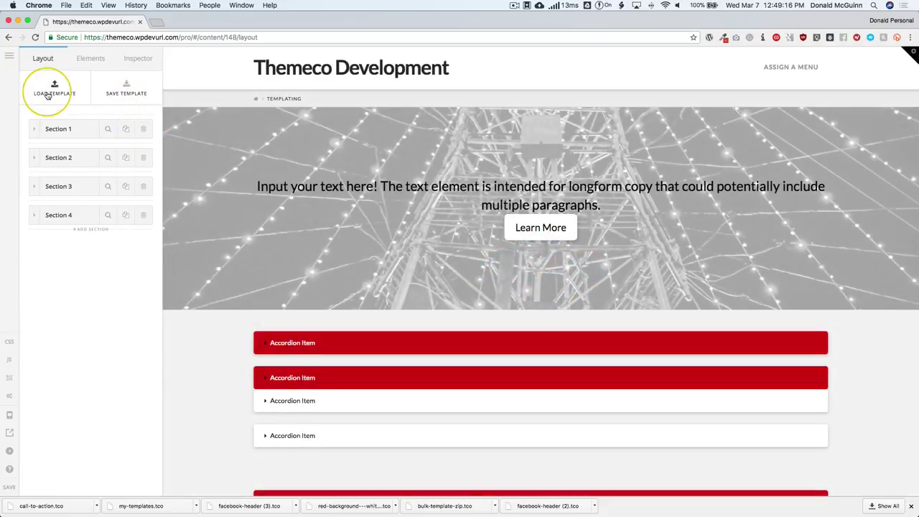
Step: Load the Overlapping Column template, insert it after the last section and save the page
left_click(48, 95)
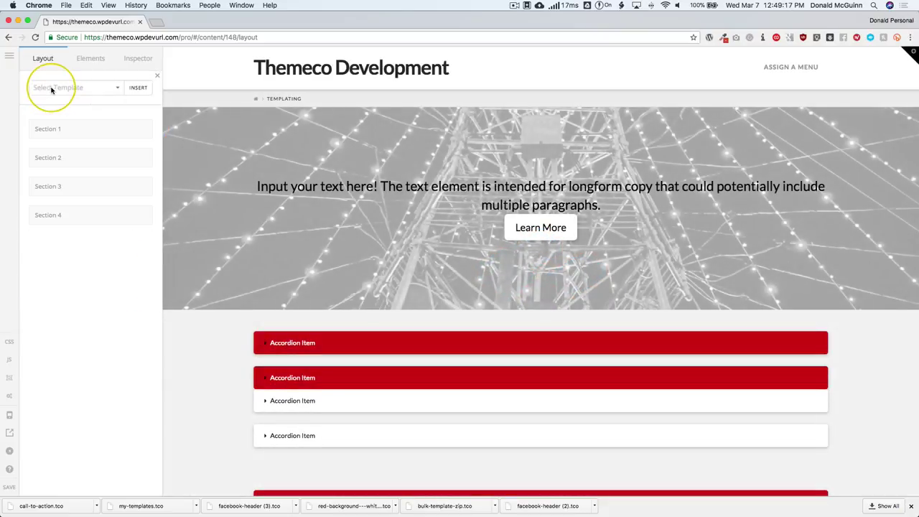
left_click(72, 87)
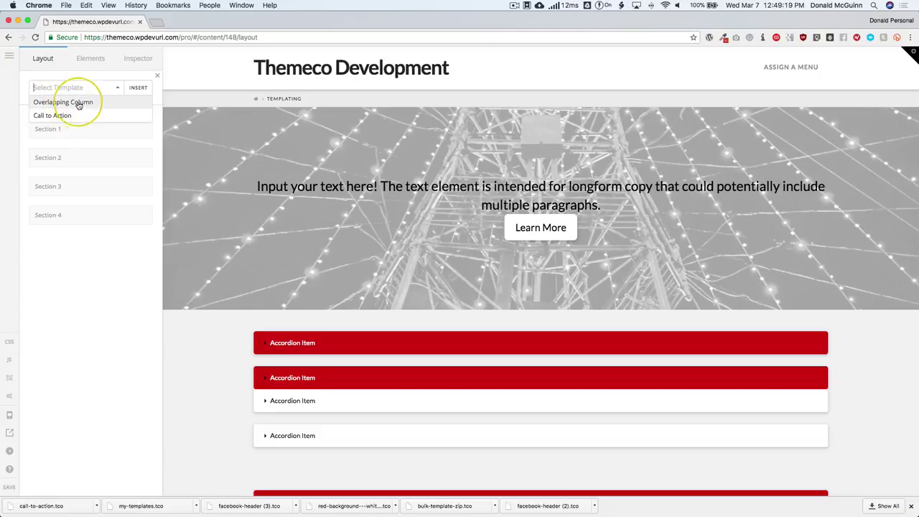
left_click(72, 102)
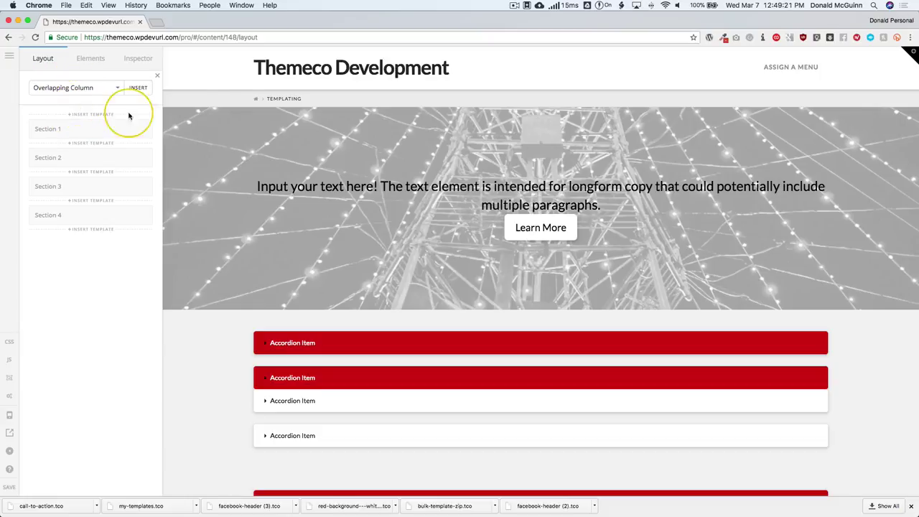
left_click(139, 89)
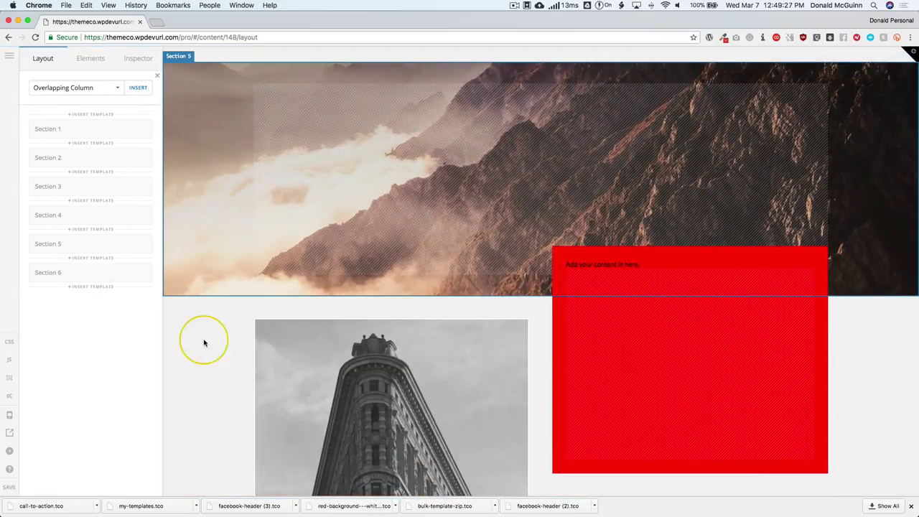
scroll(206, 227, "down", 3)
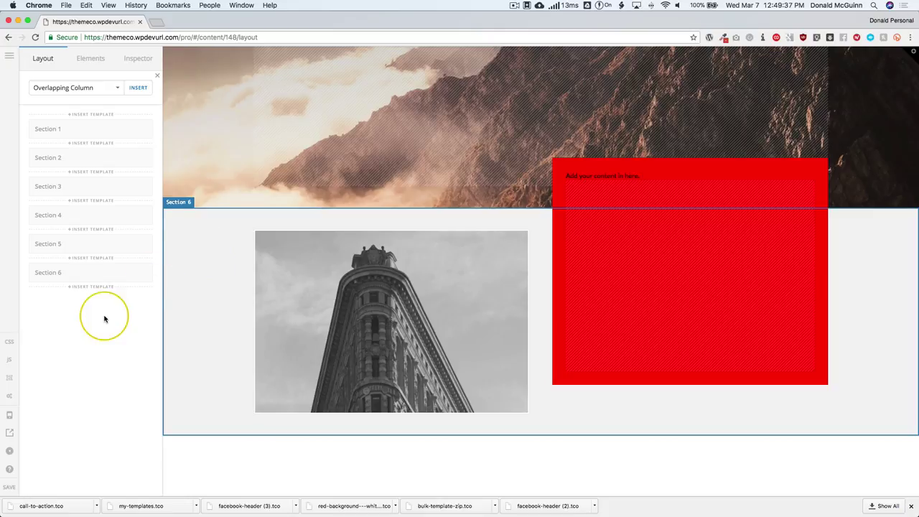
left_click(9, 486)
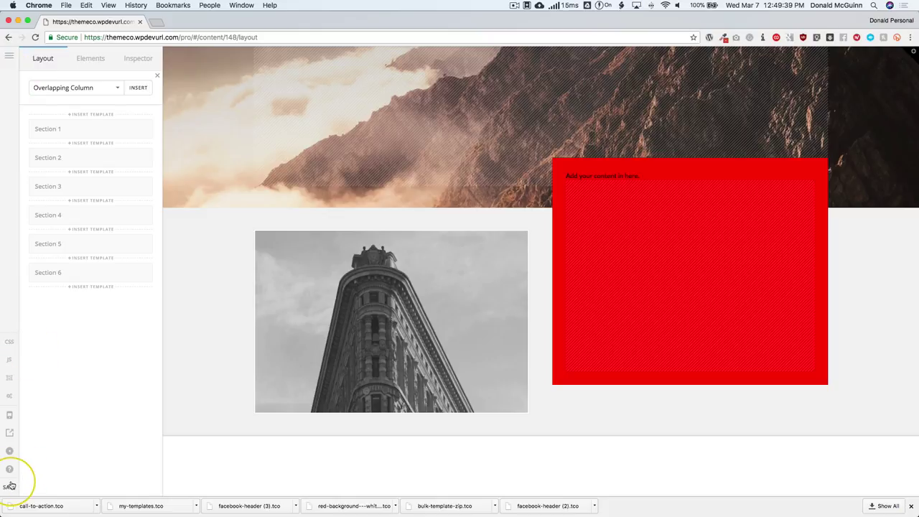
Step: Open the header manager and rename the Facebook header as "New Name"
left_click(8, 58)
left_click(63, 68)
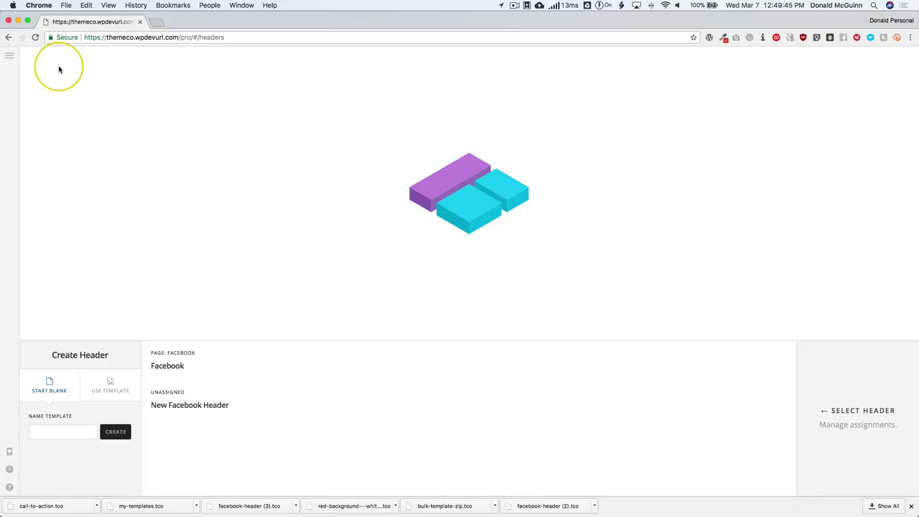
left_click(162, 346)
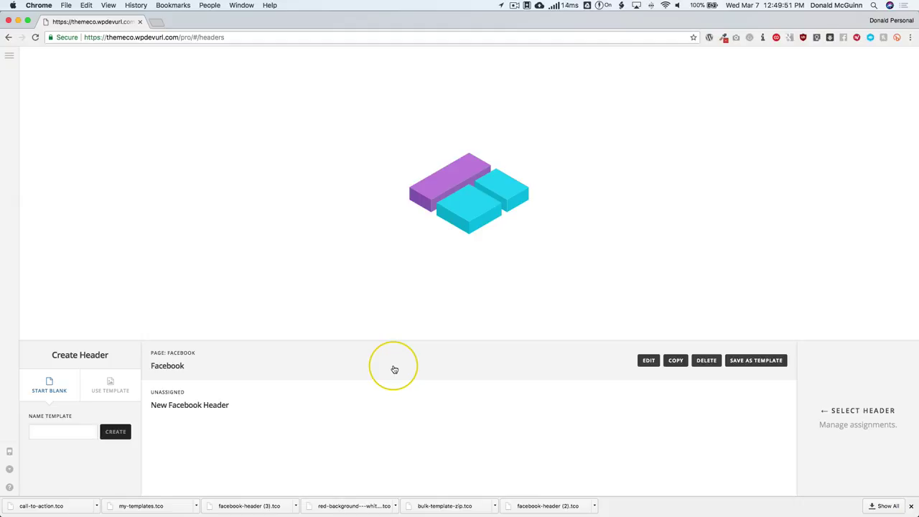
double_click(168, 368)
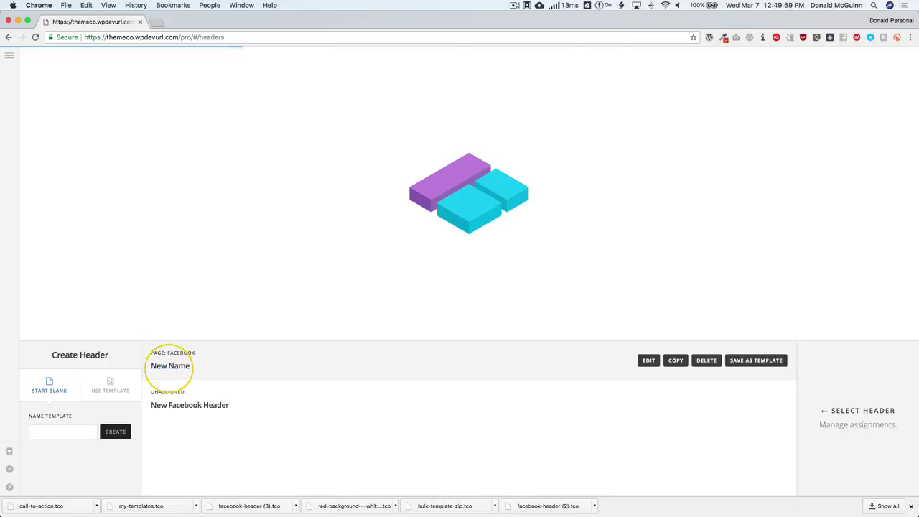
Step: Rename the "New Name" header back to "Facebook"
double_click(172, 367)
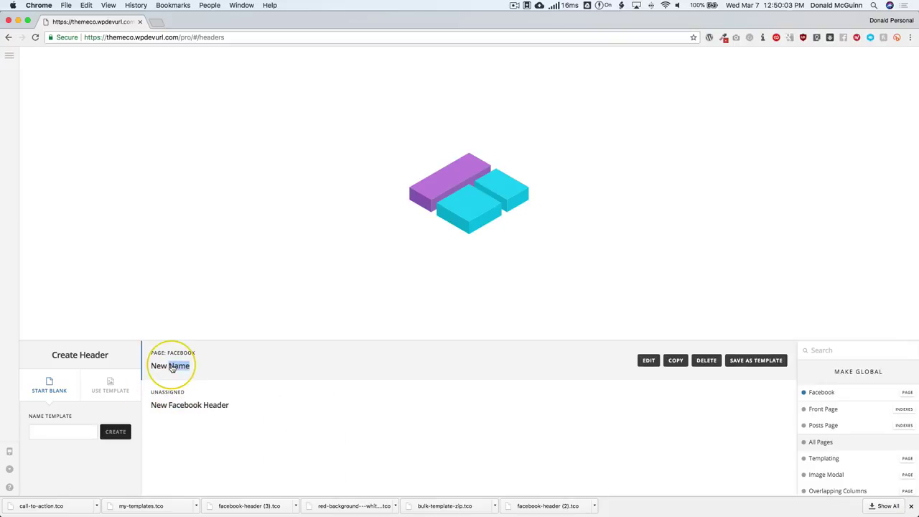
left_click(171, 367)
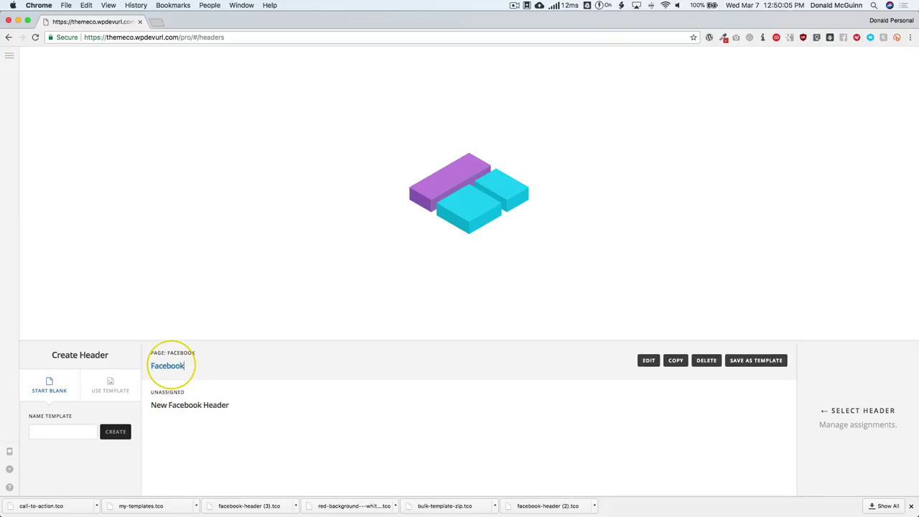
type("Facebook")
key("Return")
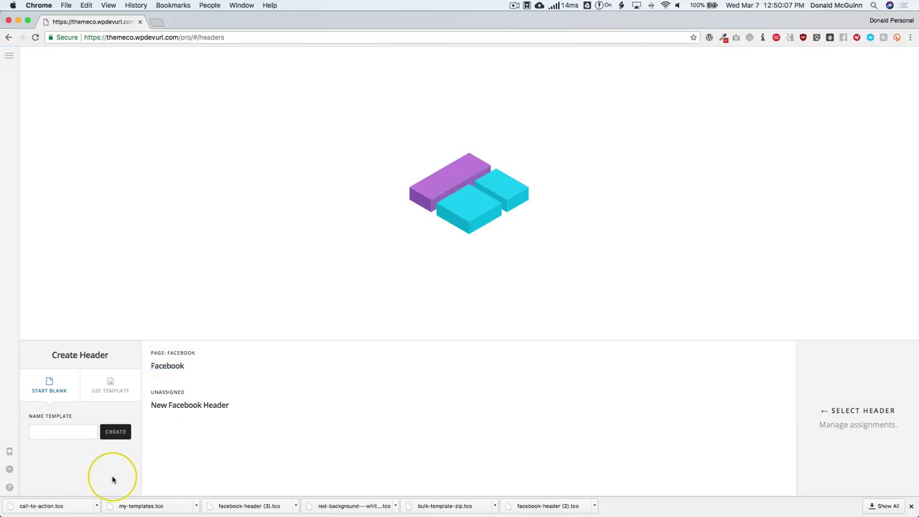
Step: Create a header named "Newest Facebook" from the Facebook Header template
left_click(109, 383)
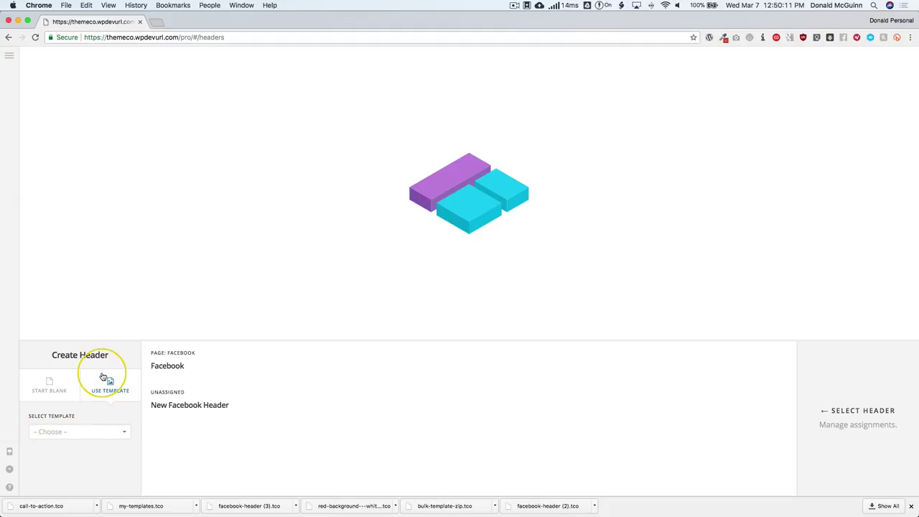
left_click(72, 432)
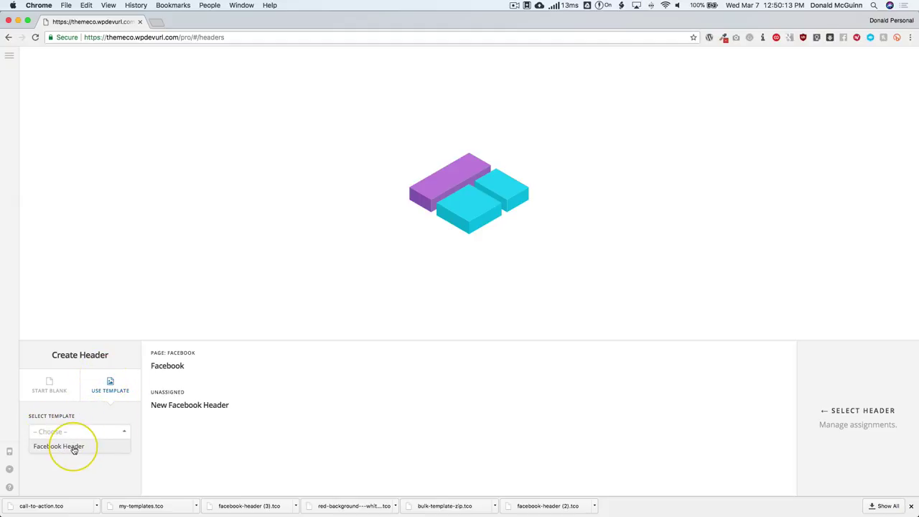
left_click(73, 447)
left_click(68, 465)
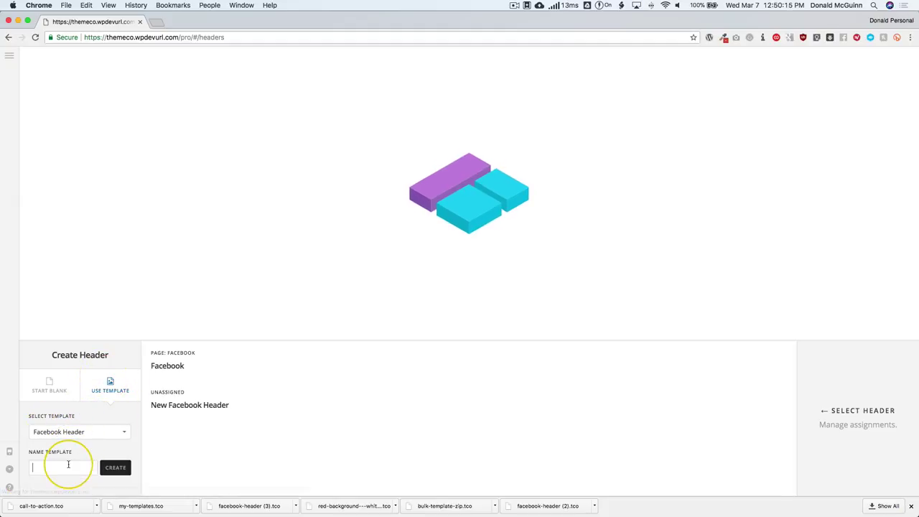
type("Newest Facebook")
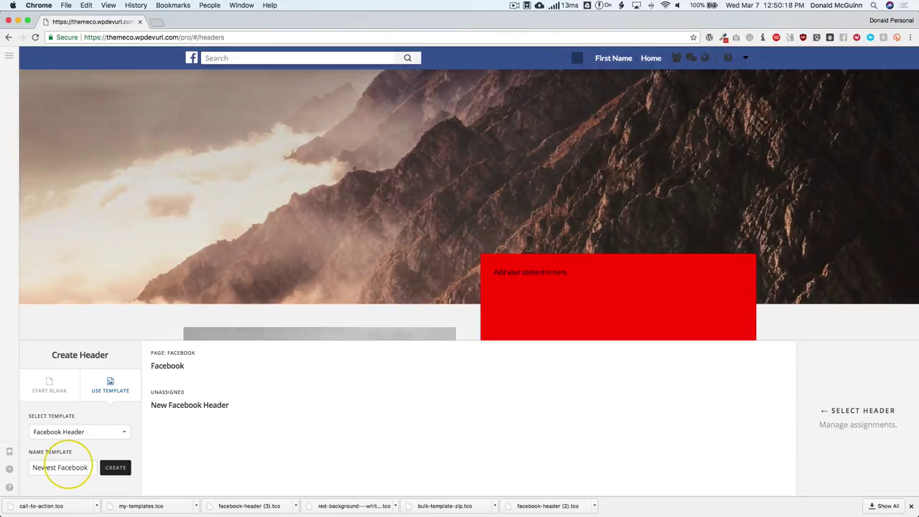
left_click(115, 467)
mouse_move(265, 376)
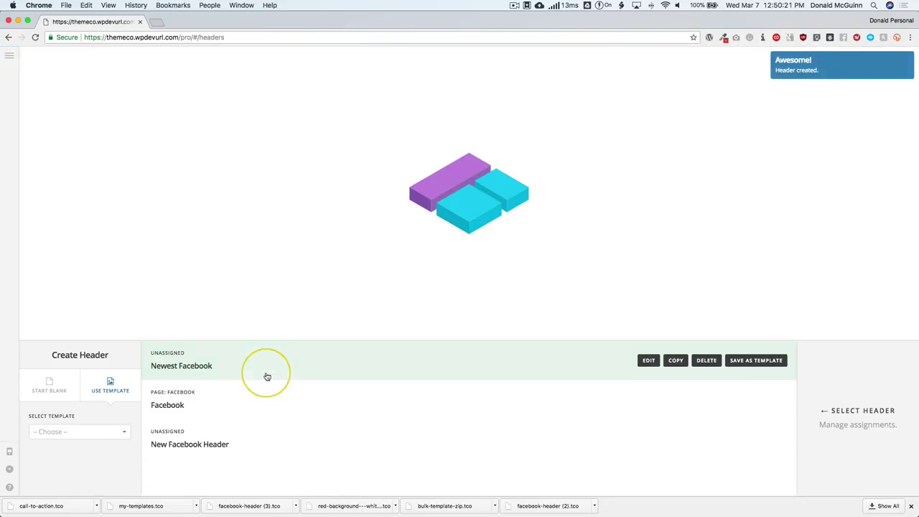
Step: Delete the Facebook and Newest Facebook headers from the header list
mouse_move(769, 404)
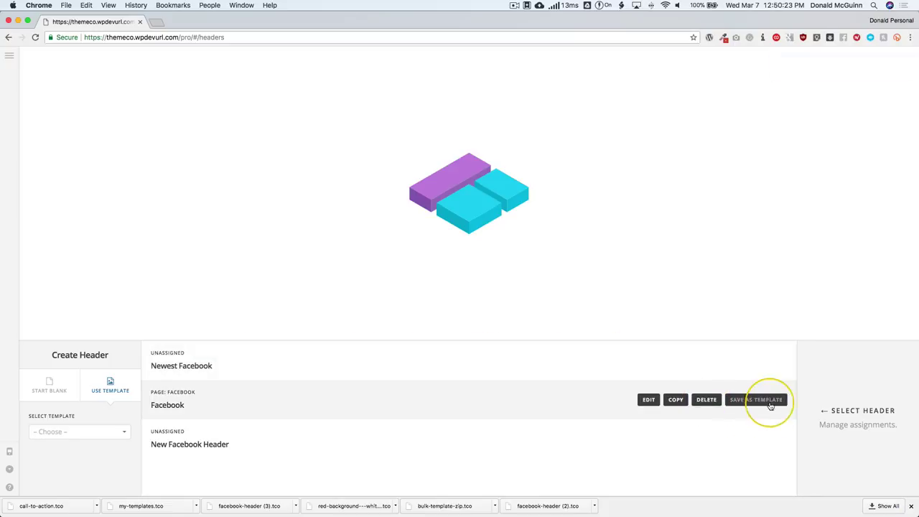
left_click(708, 401)
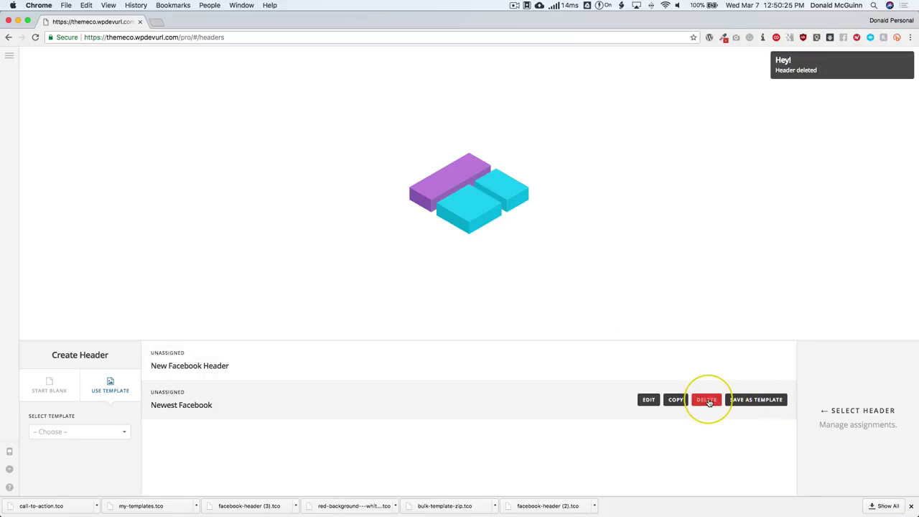
left_click(705, 400)
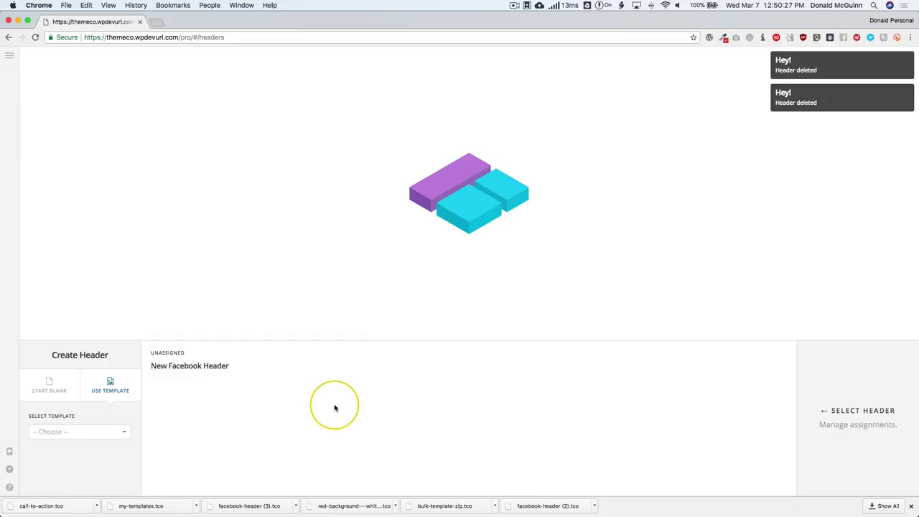
Step: Assign the New Facebook Header to the Facebook page and save it as a template named "Facebook Newest"
left_click(236, 363)
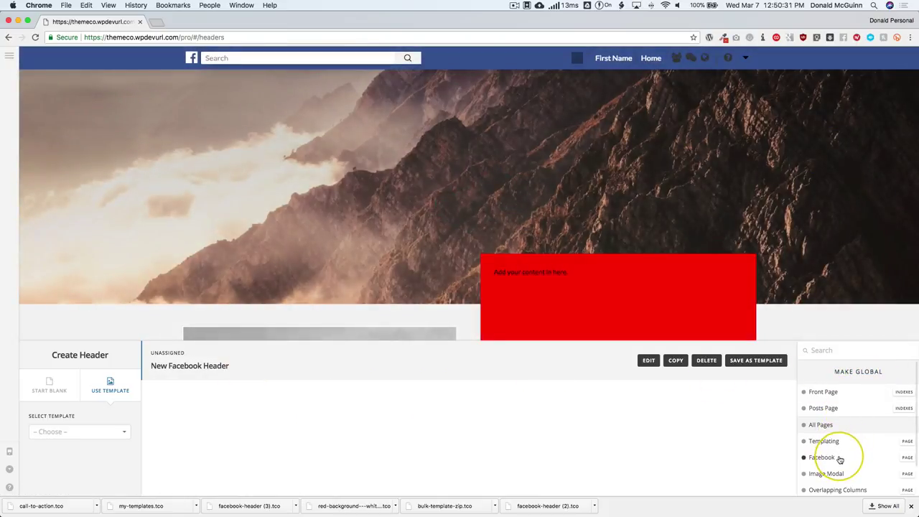
left_click(839, 458)
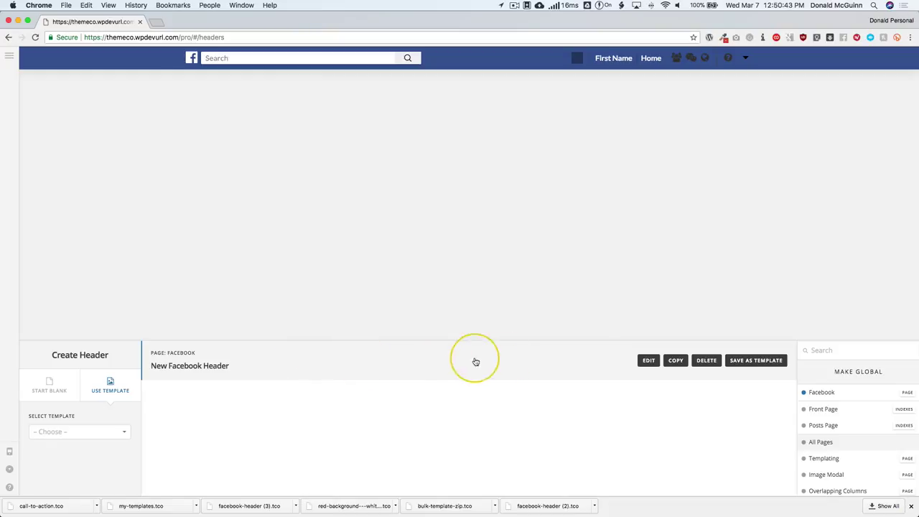
left_click(771, 363)
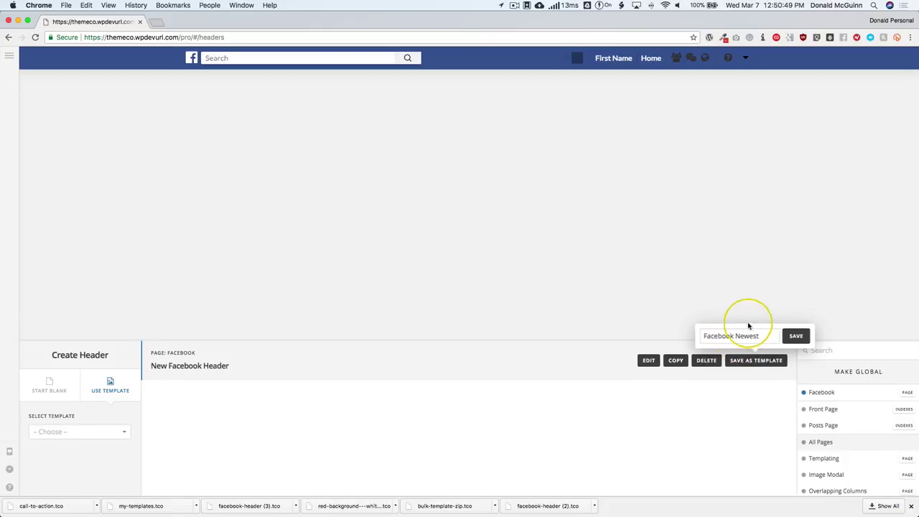
left_click(797, 336)
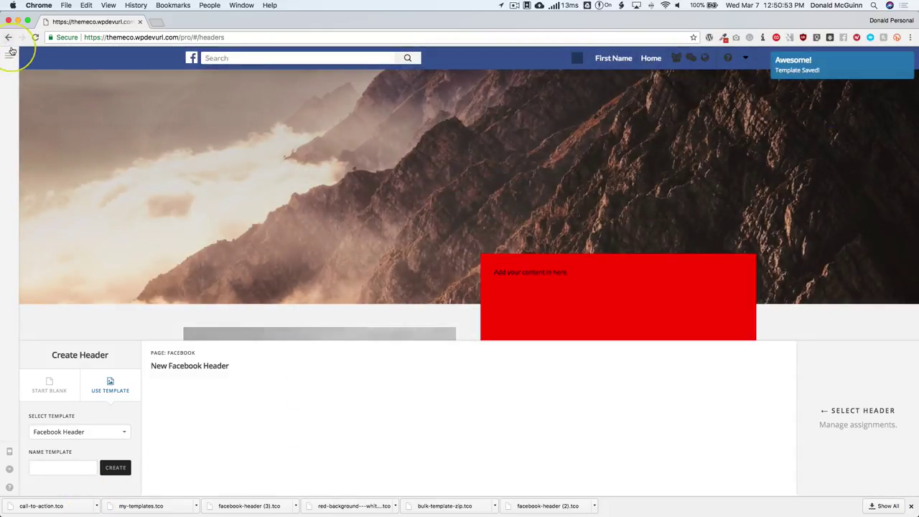
Step: Open the Template Manager and download the Facebook Newest header template
left_click(10, 56)
left_click(72, 143)
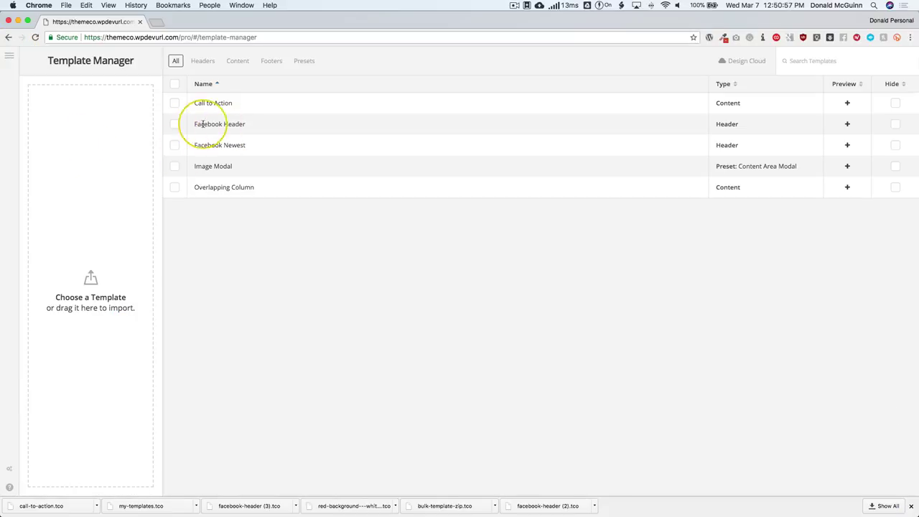
left_click(175, 145)
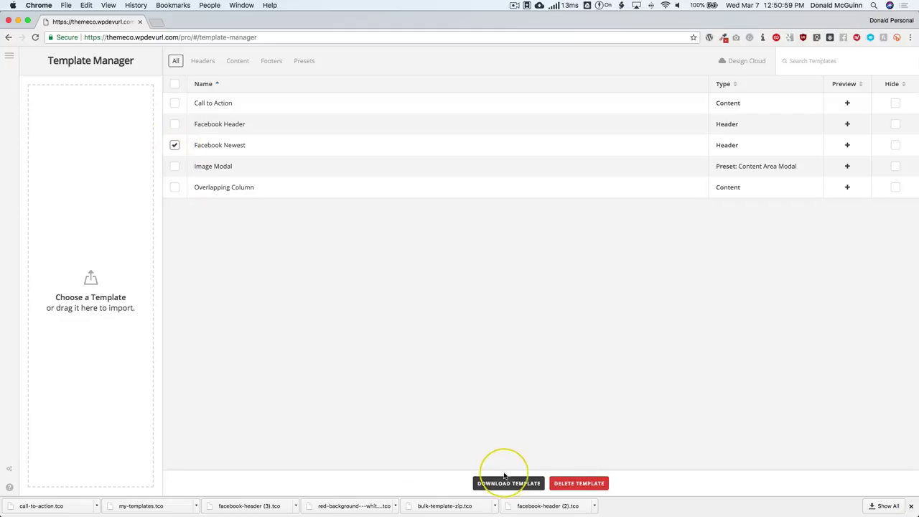
left_click(507, 481)
left_click(529, 457)
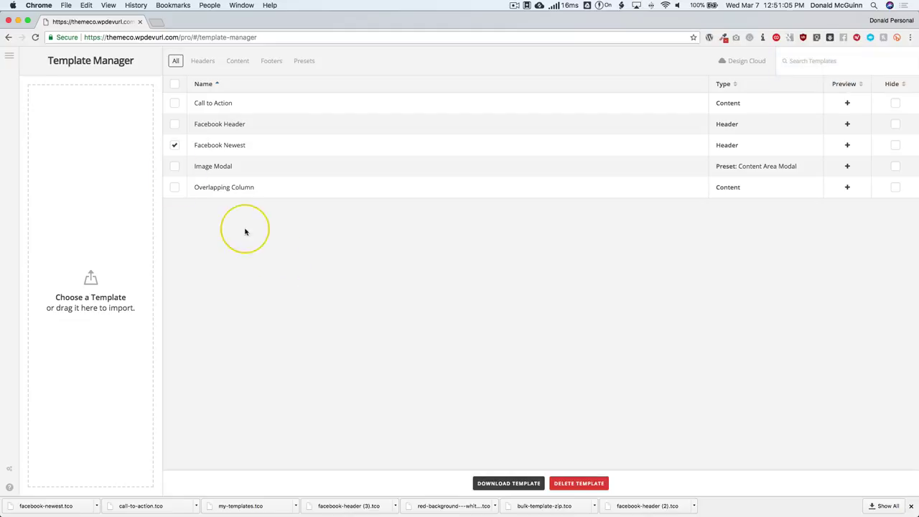
Step: Open the footer manager and save the Main Footer as a template named "Mail Footer"
left_click(9, 56)
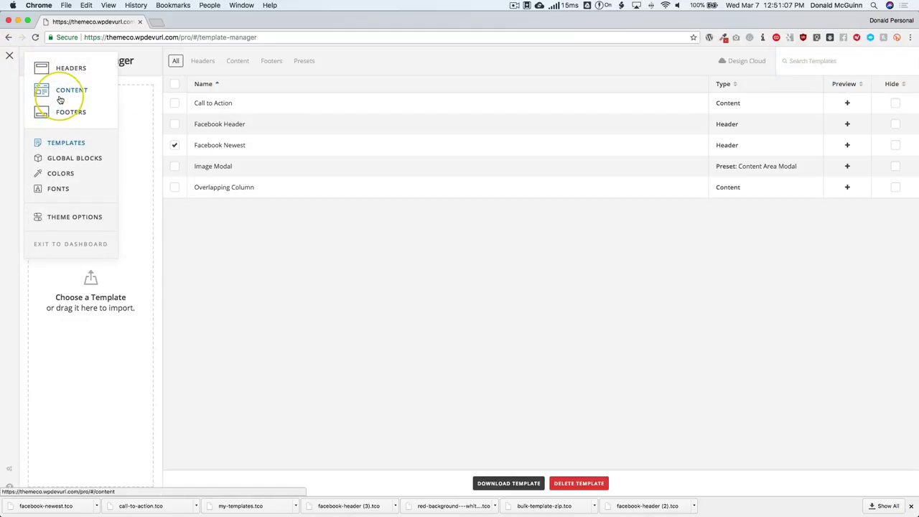
left_click(61, 115)
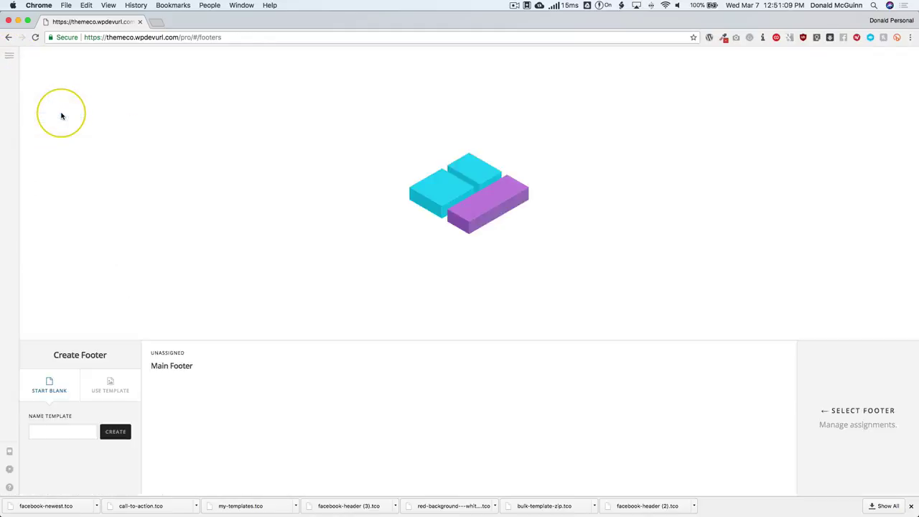
left_click(112, 385)
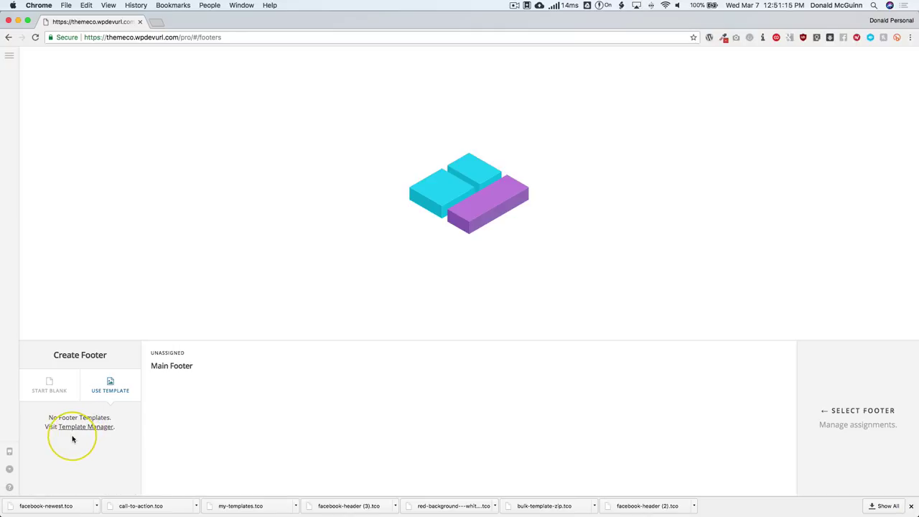
left_click(300, 368)
left_click(752, 361)
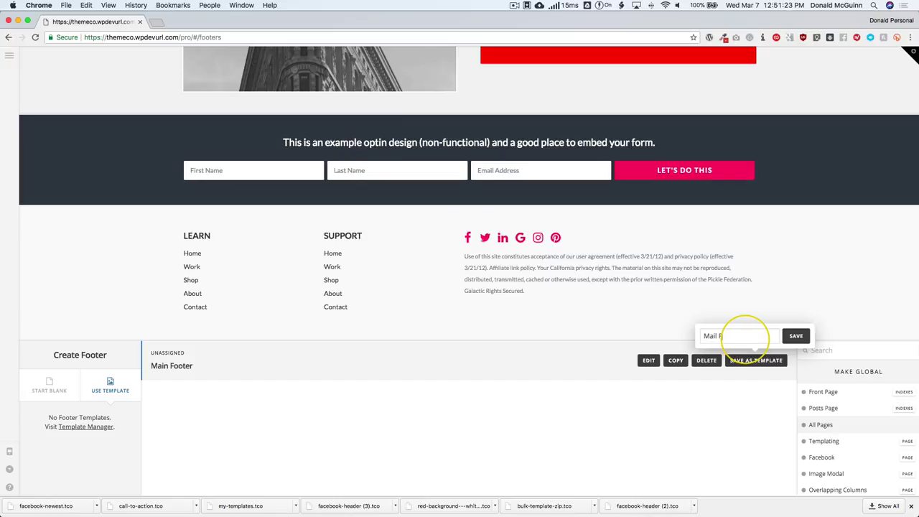
type("Mail Footer")
key("Return")
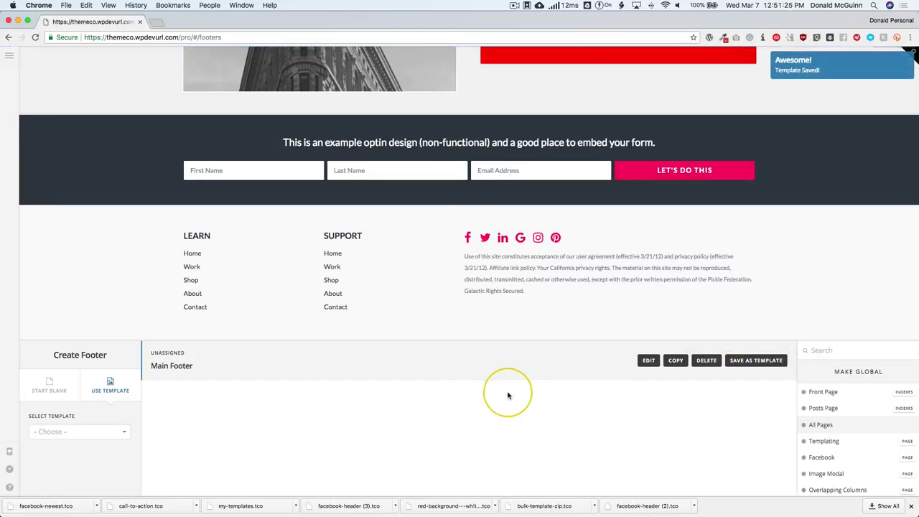
Step: Create a footer named "Global" from the Mail Footer template and select it in the footer list
left_click(47, 389)
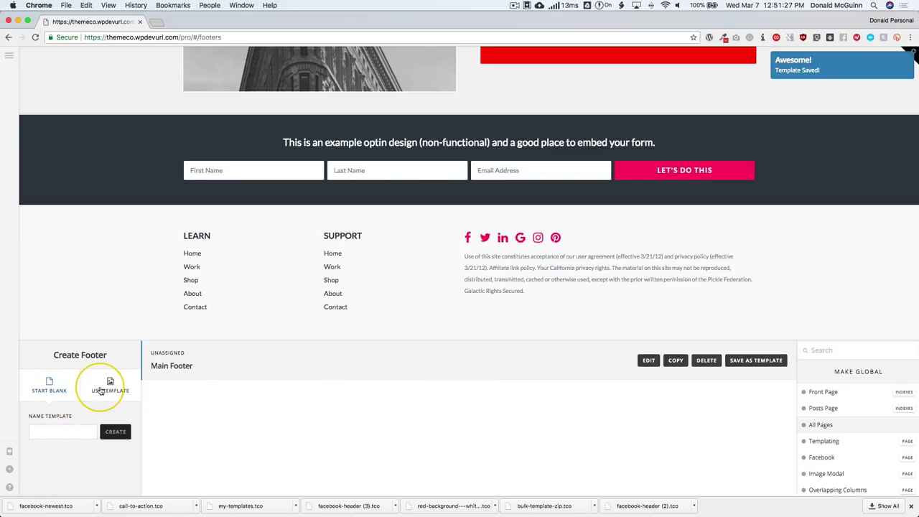
left_click(110, 389)
left_click(68, 433)
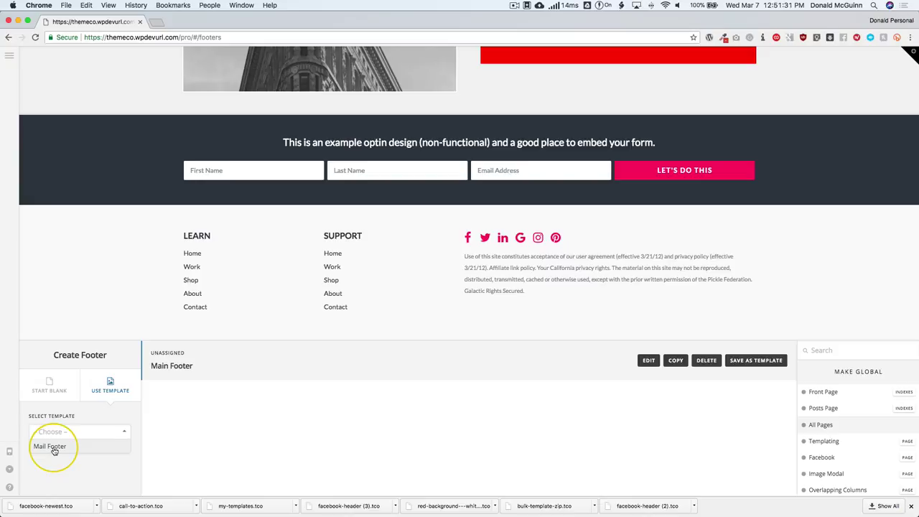
left_click(50, 447)
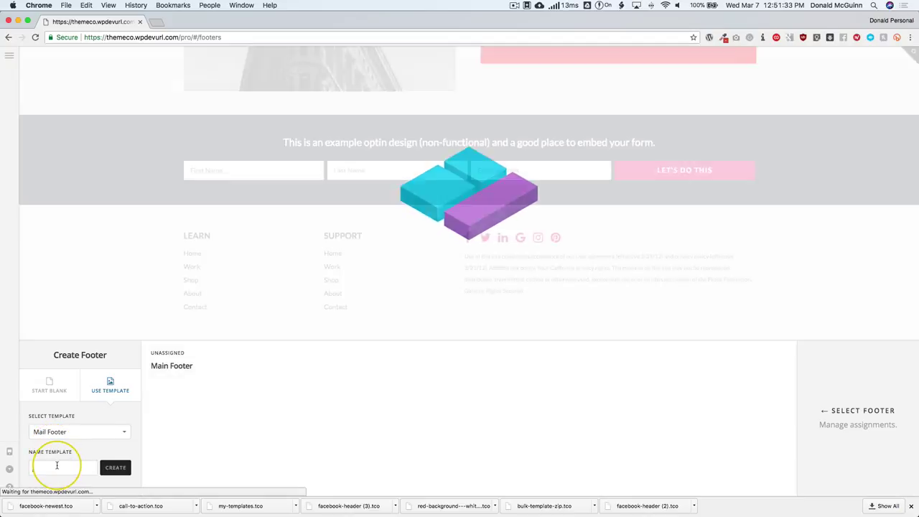
left_click(57, 465)
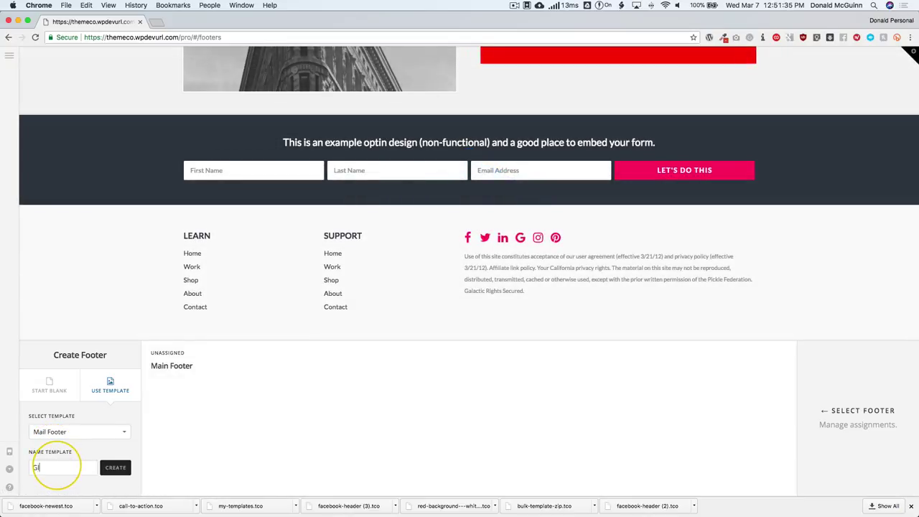
left_click(115, 467)
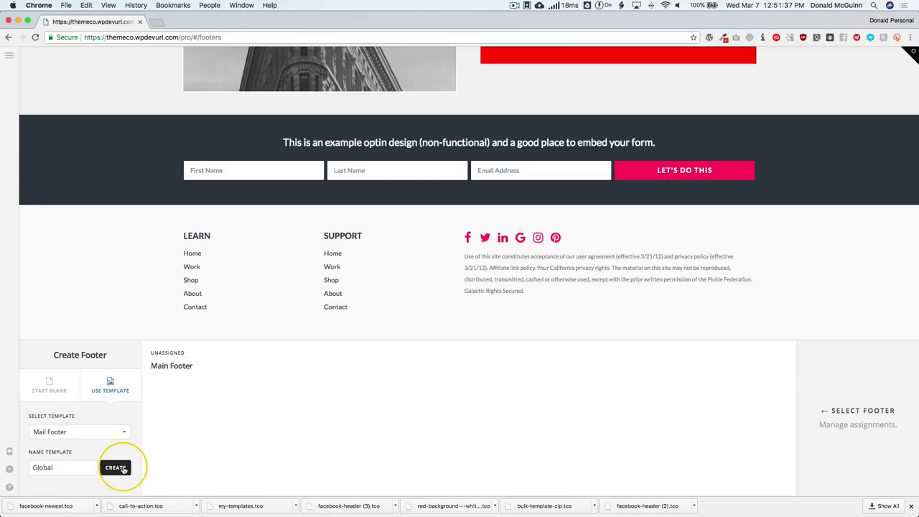
left_click(402, 368)
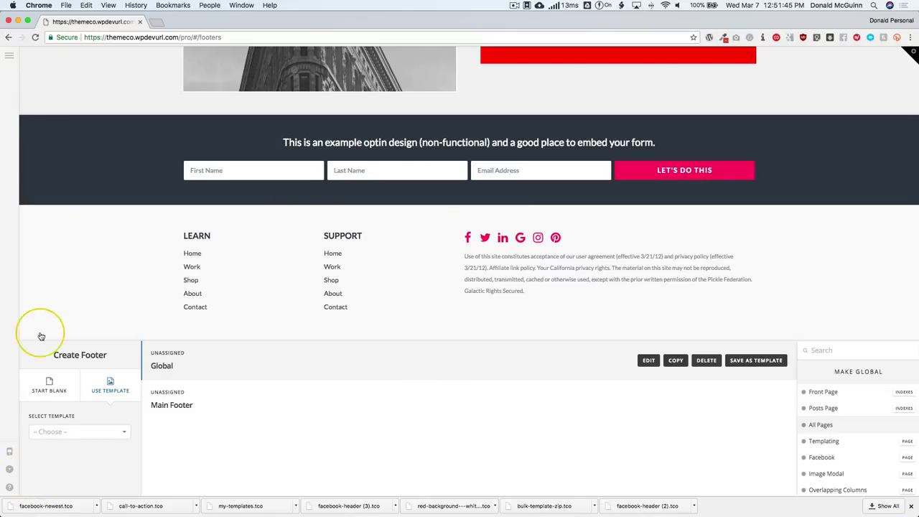
Step: Return to the Template Manager and deselect the Facebook Newest template
left_click(9, 56)
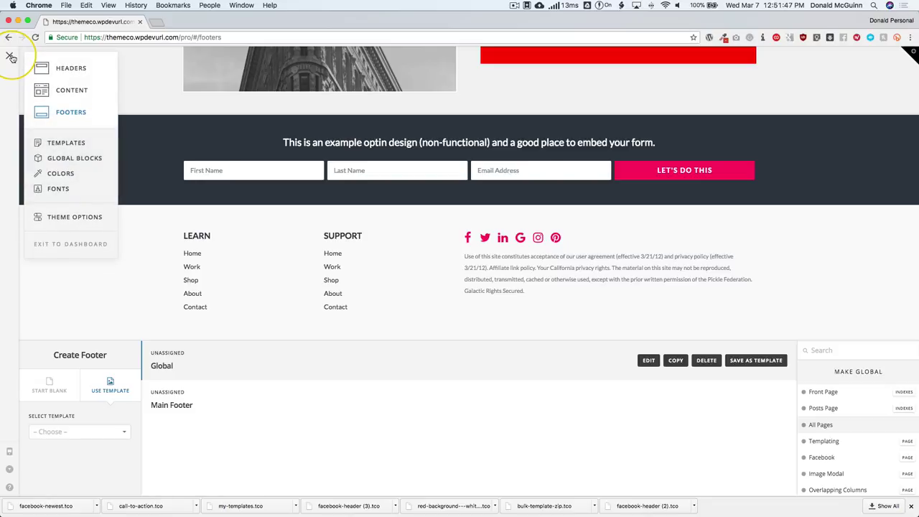
left_click(61, 142)
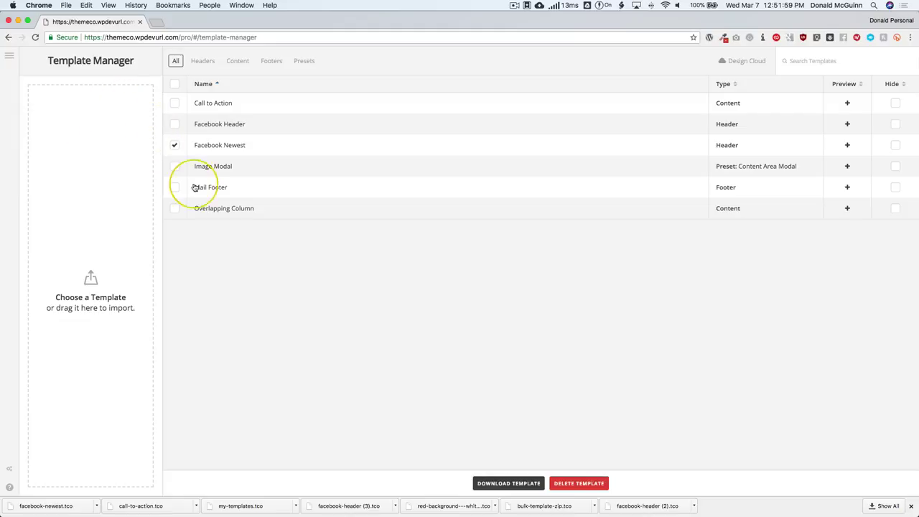
left_click(174, 146)
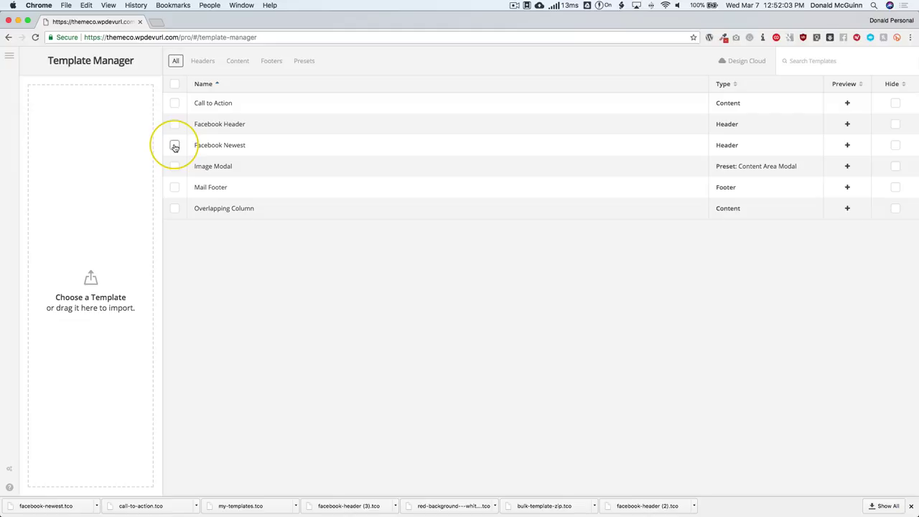